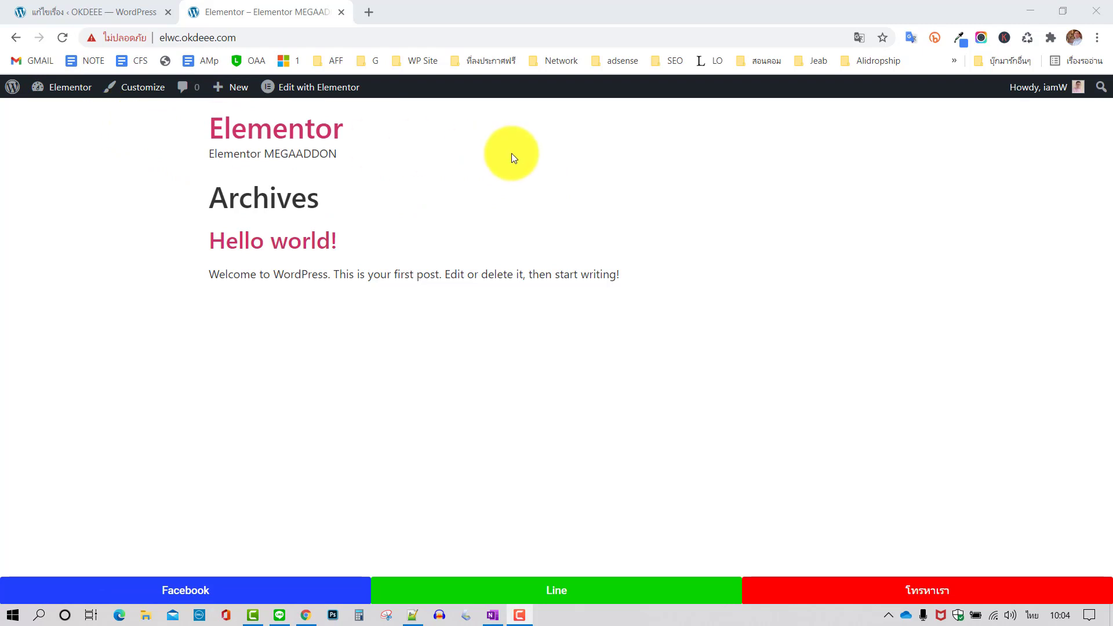
# Review the saved footer CSS, then preview the footer at iPhone X phone size
pyautogui.click(413, 616)
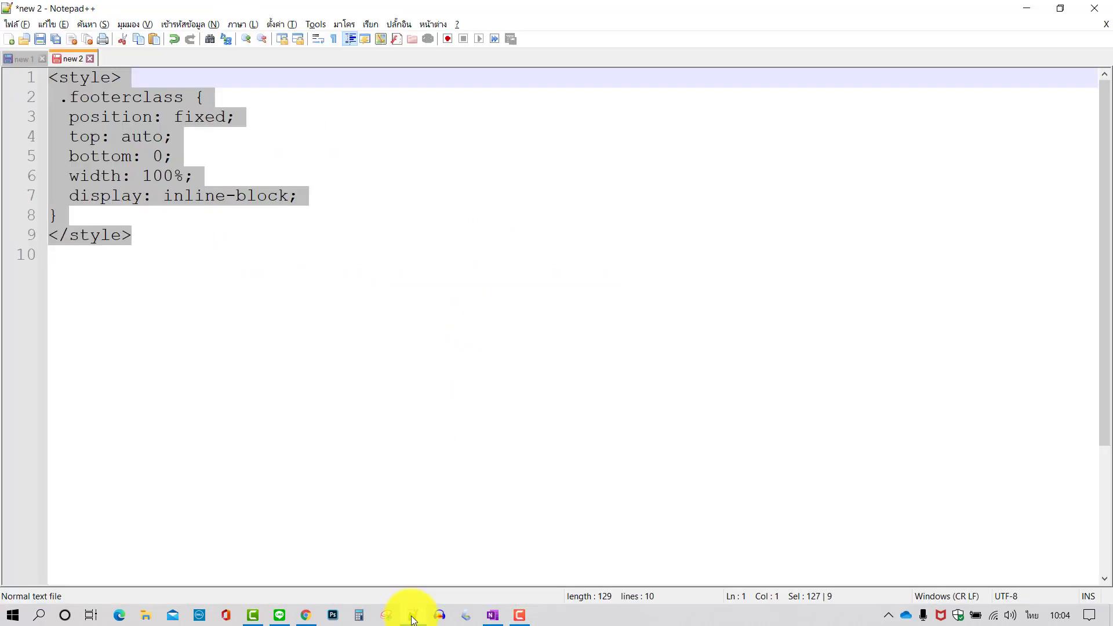
pyautogui.click(412, 615)
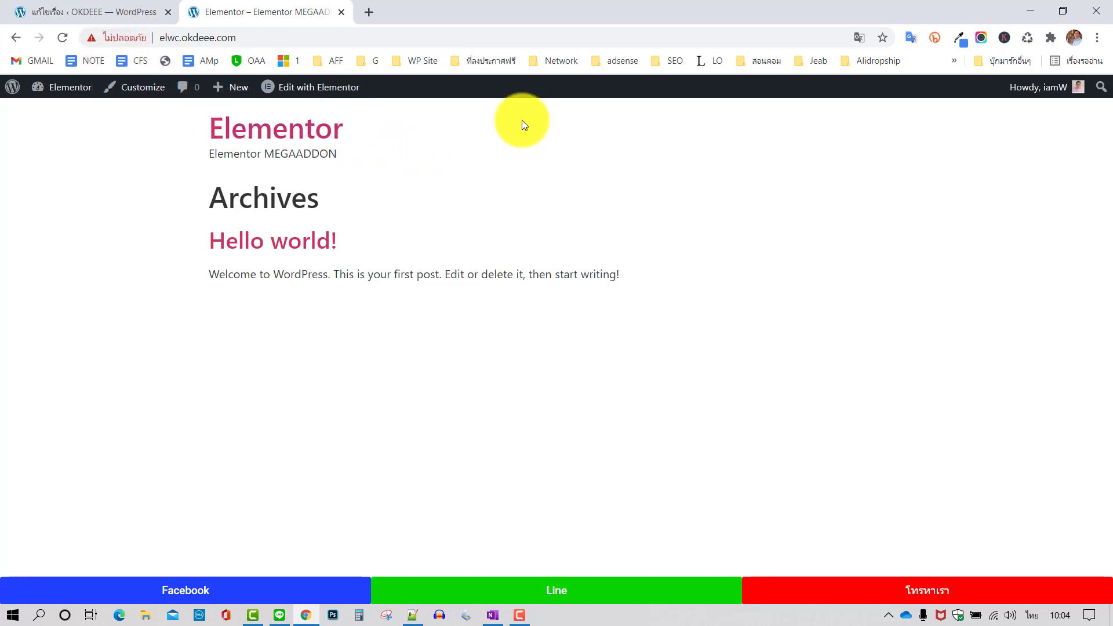
pyautogui.hotkey('ctrl', 'shift', 'i')
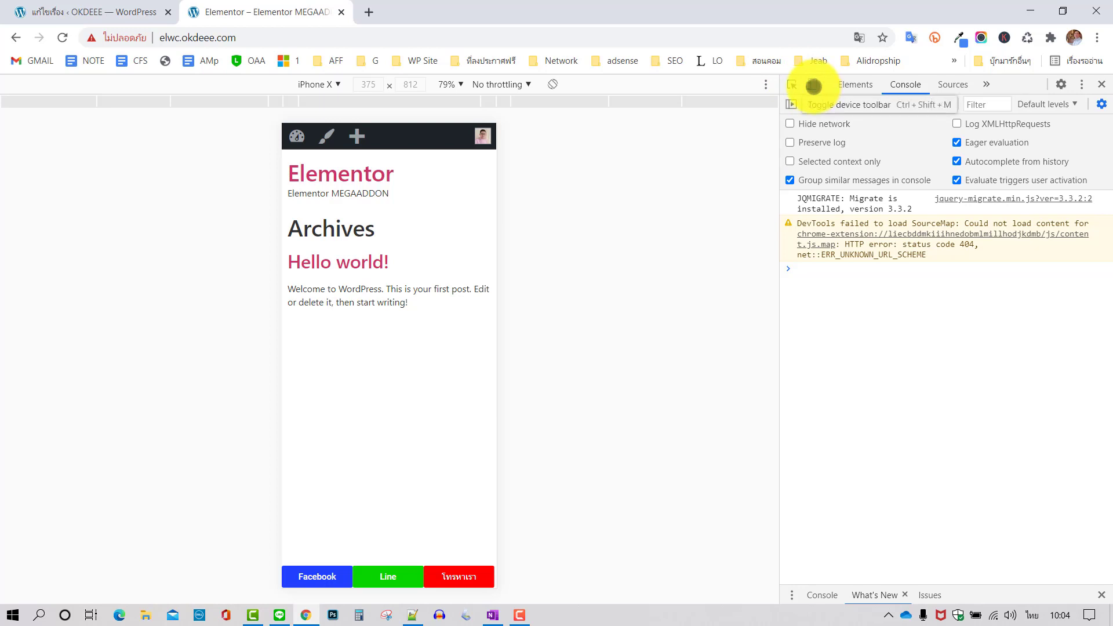
pyautogui.click(1101, 84)
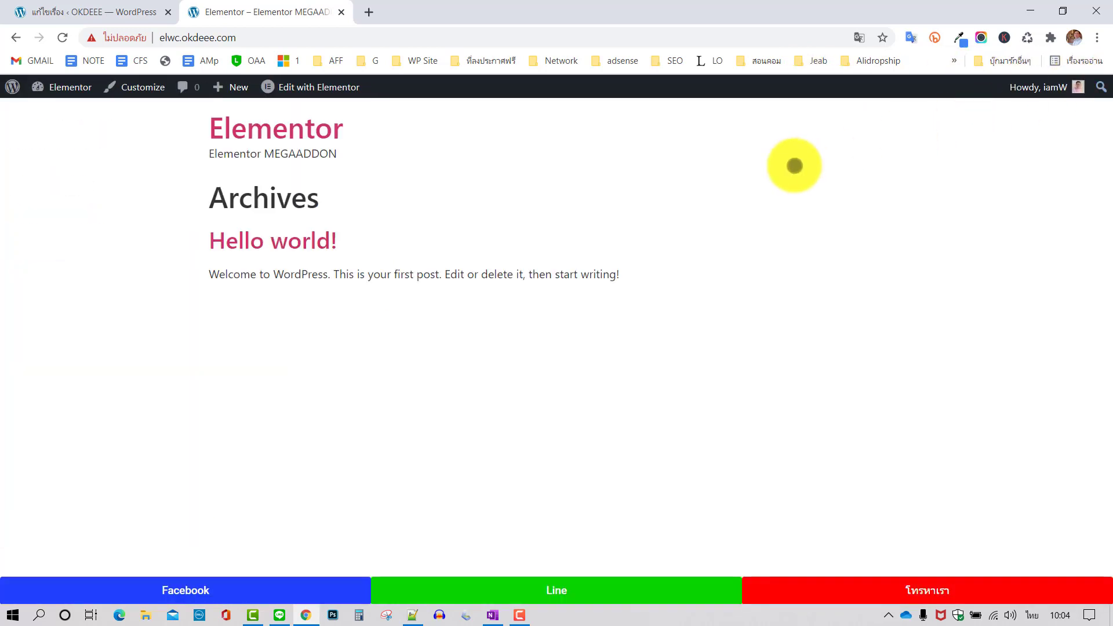
# Go to the WordPress admin Dashboard from the admin bar's site menu
pyautogui.moveTo(68, 92)
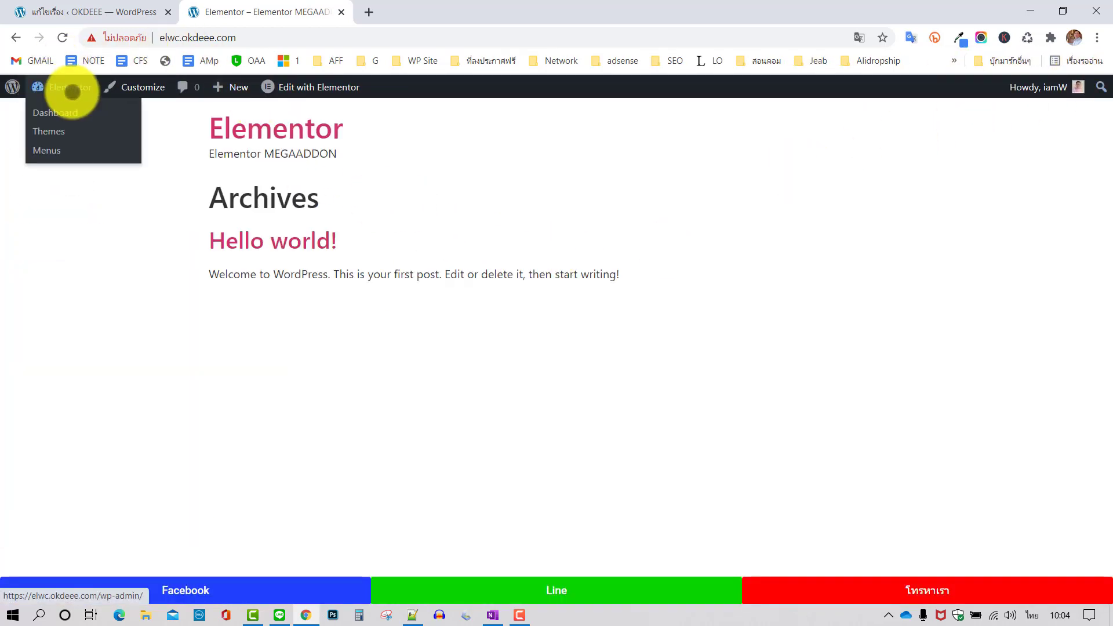
pyautogui.click(59, 113)
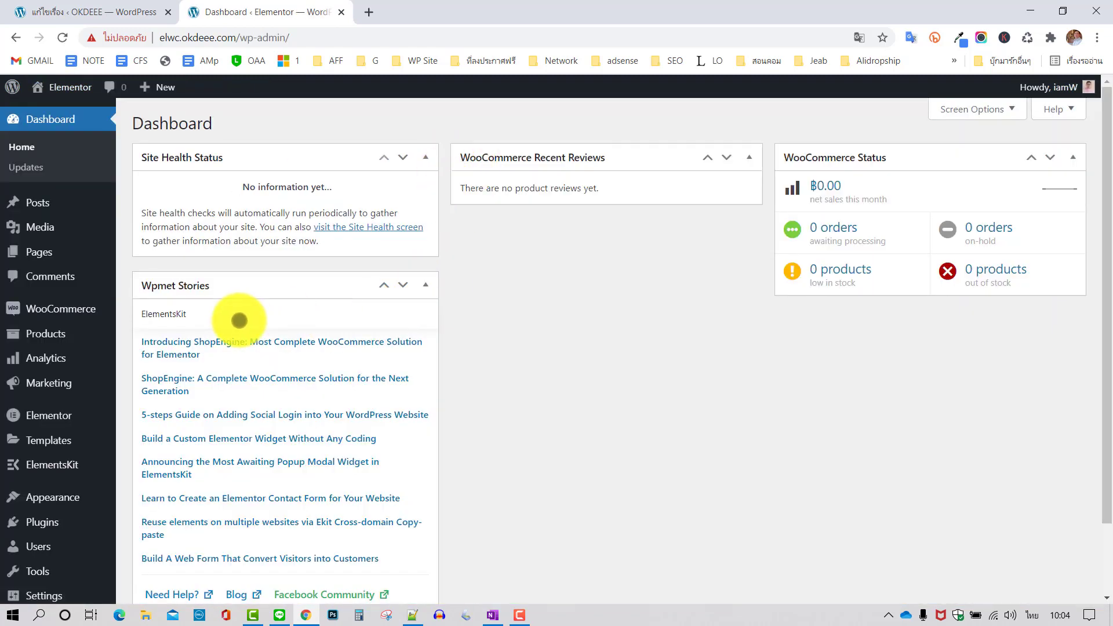
pyautogui.moveTo(53, 465)
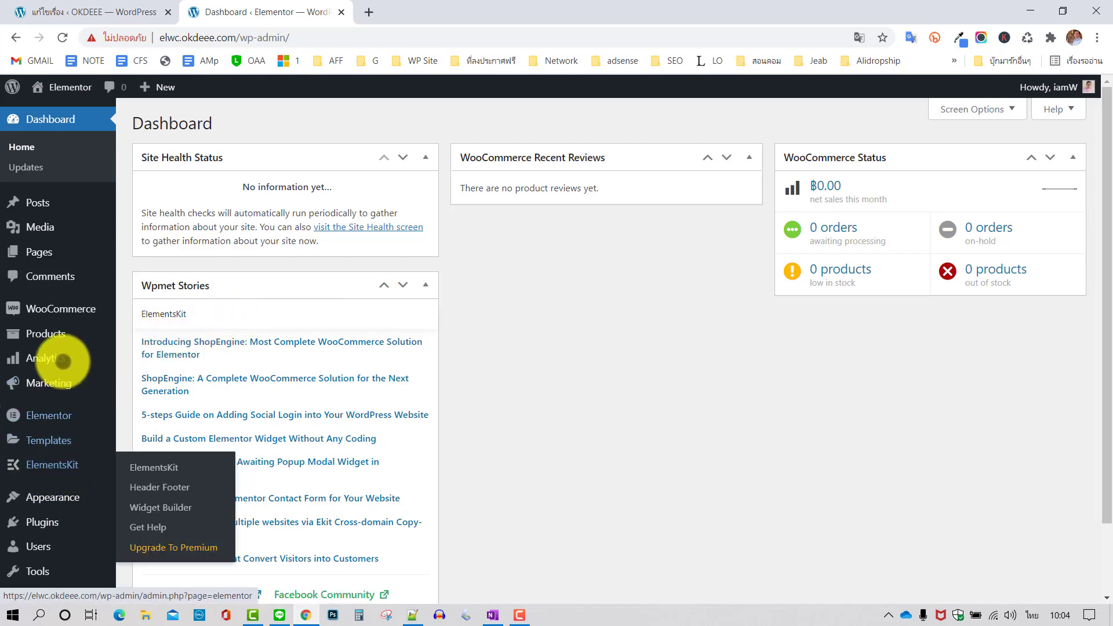
pyautogui.scroll(-1, 51, 411)
# Search Add Plugins for 'element' and confirm ElementsKit and Elementor are both Active
pyautogui.moveTo(50, 488)
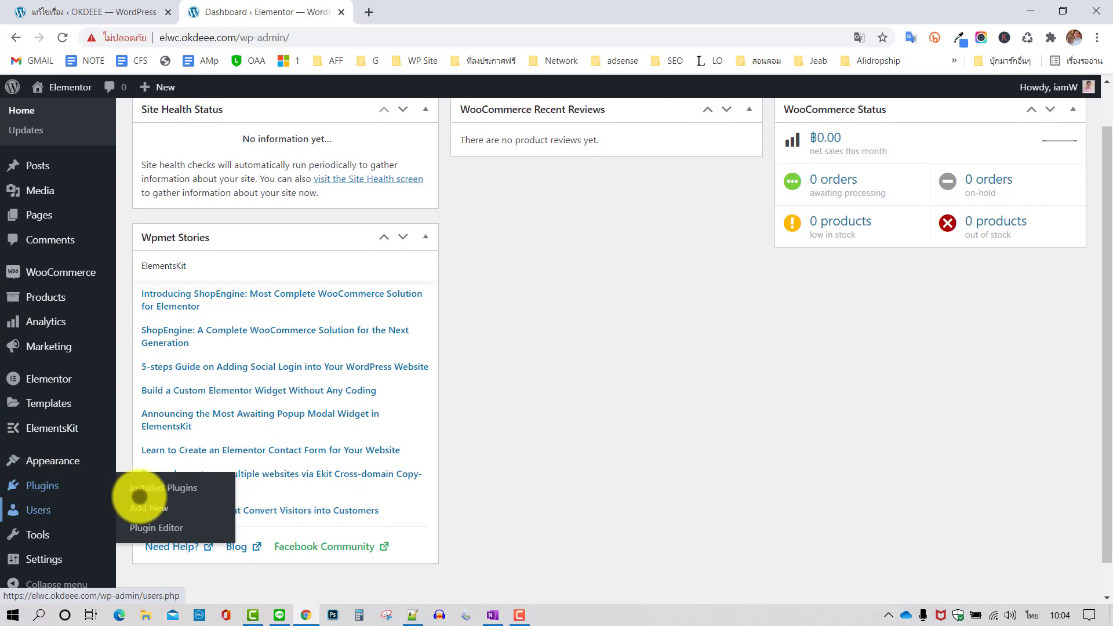
pyautogui.click(145, 508)
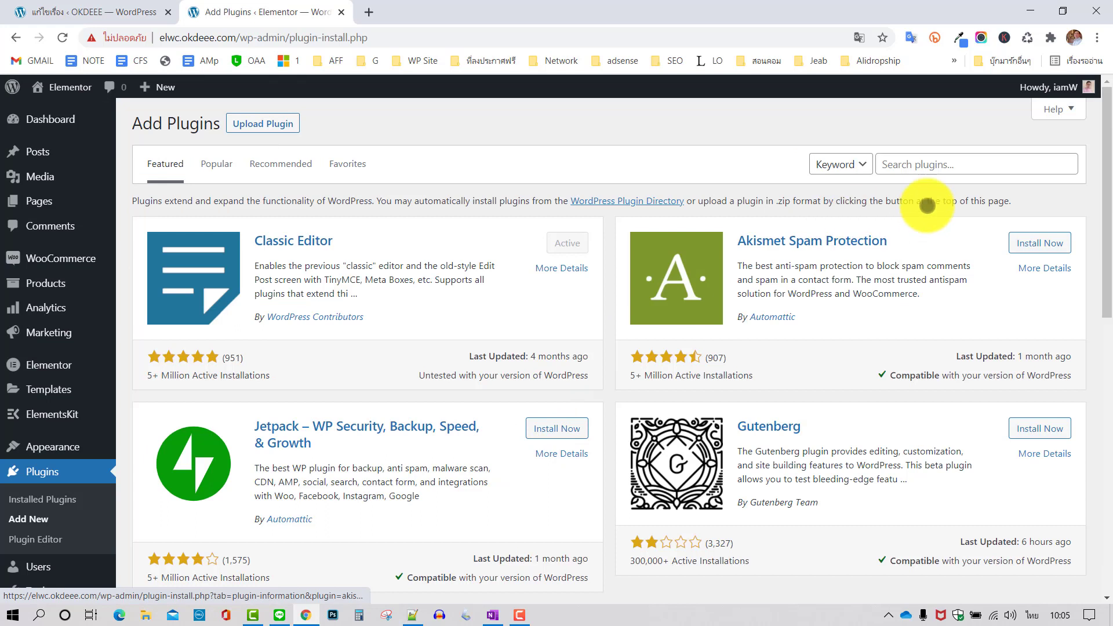
pyautogui.click(936, 164)
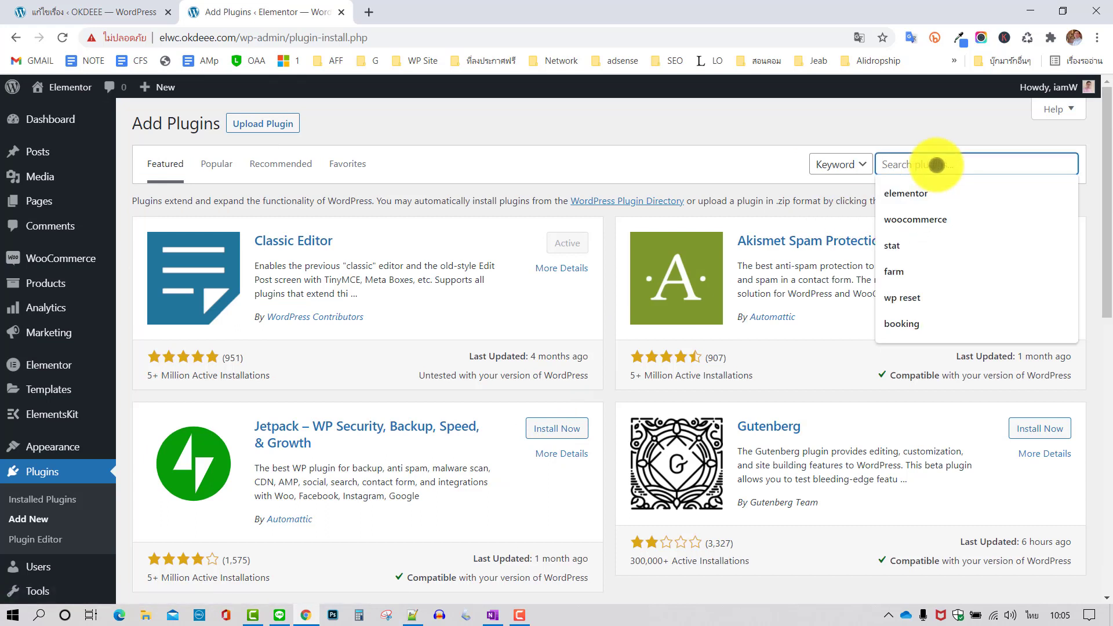
pyautogui.write('าส่าหรี')
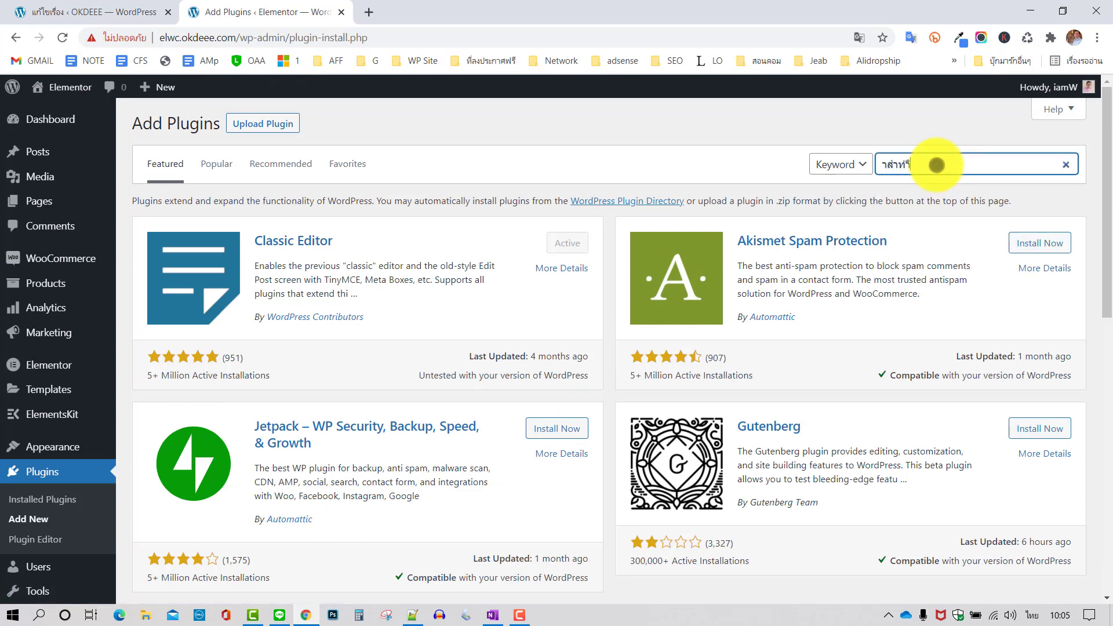
pyautogui.press('BackSpace')
pyautogui.press('BackSpace')
pyautogui.press('BackSpace')
pyautogui.press('BackSpace')
pyautogui.press('BackSpace')
pyautogui.press('BackSpace')
pyautogui.press('BackSpace')
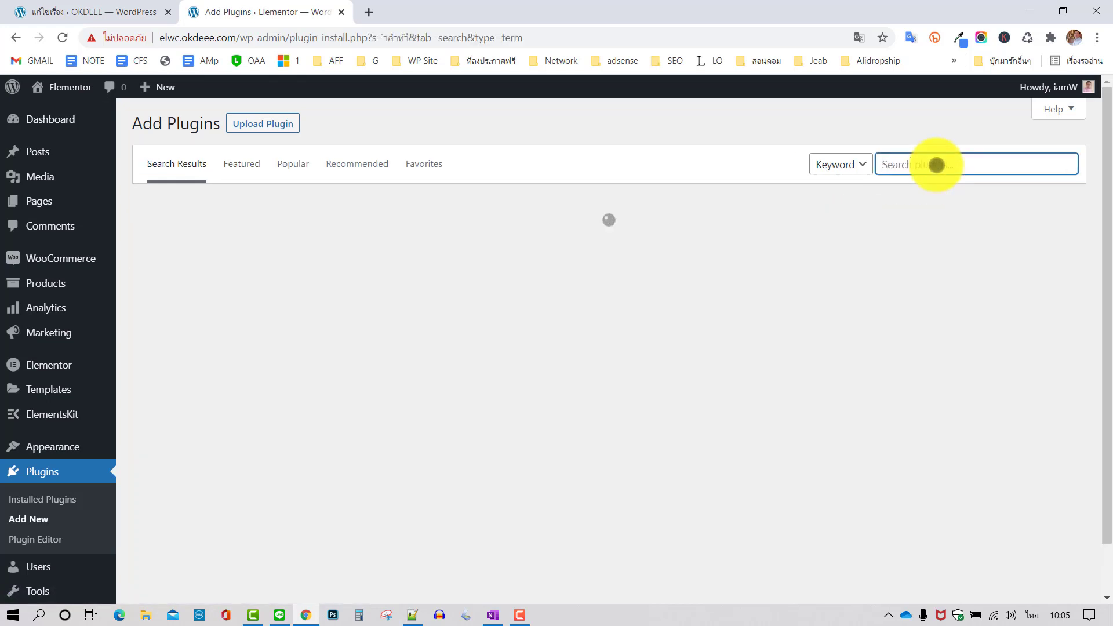
pyautogui.write('elemen')
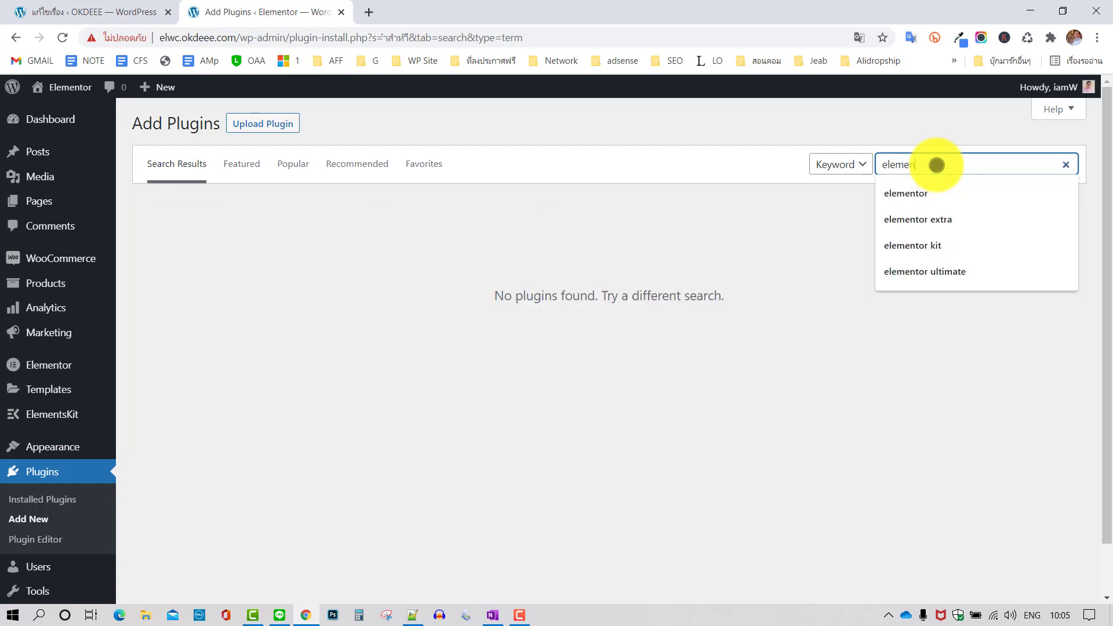
pyautogui.write('tkit')
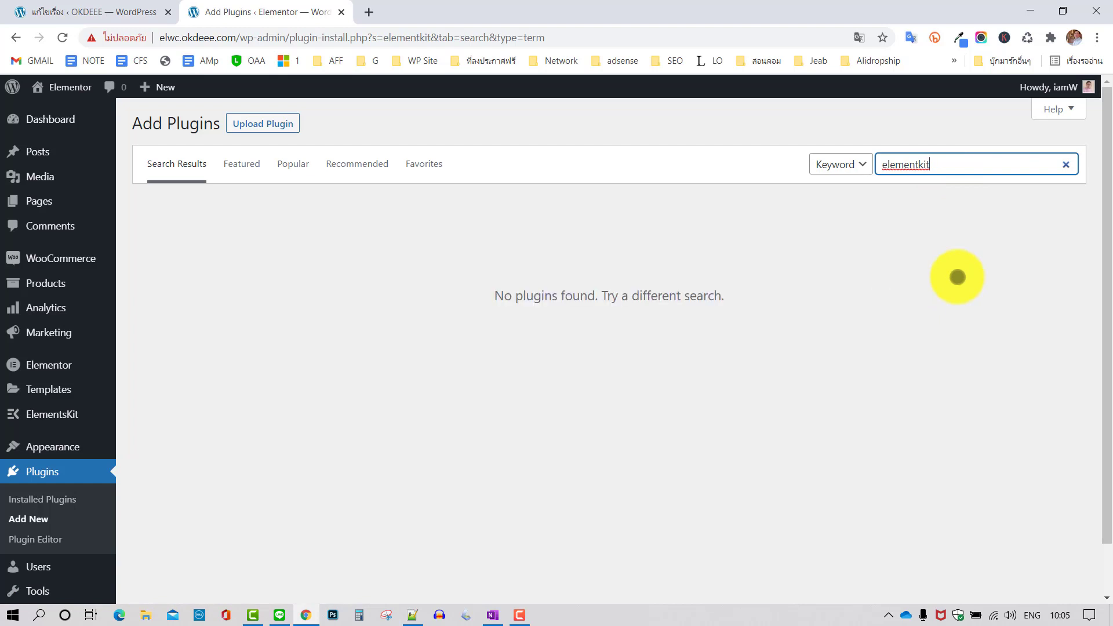
pyautogui.press('BackSpace')
pyautogui.press('BackSpace')
pyautogui.press('BackSpace')
pyautogui.press('BackSpace')
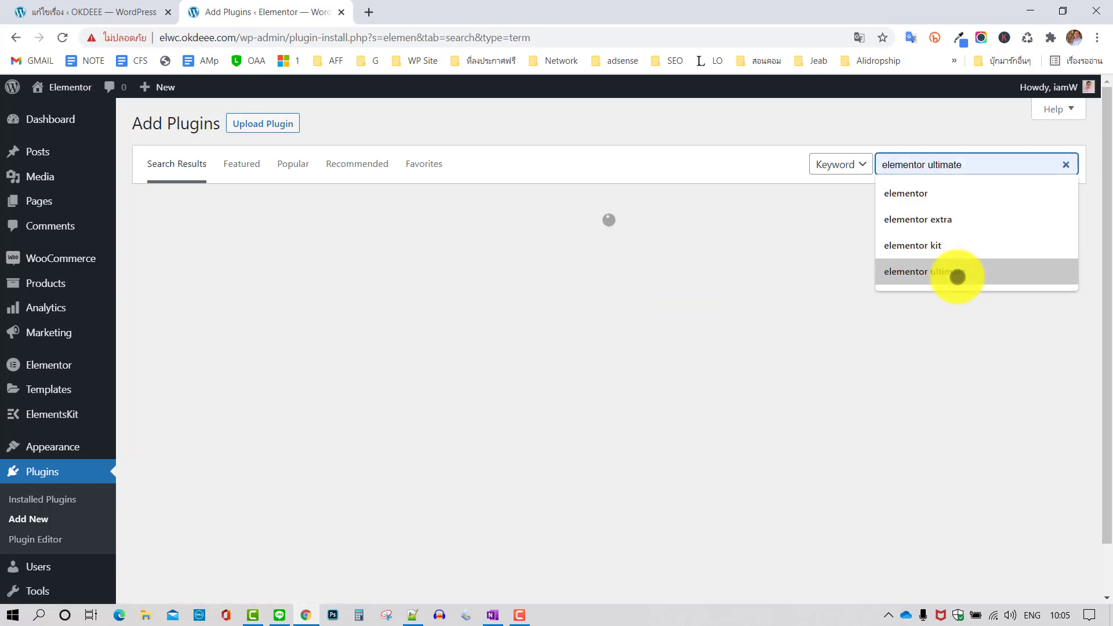
pyautogui.write('t')
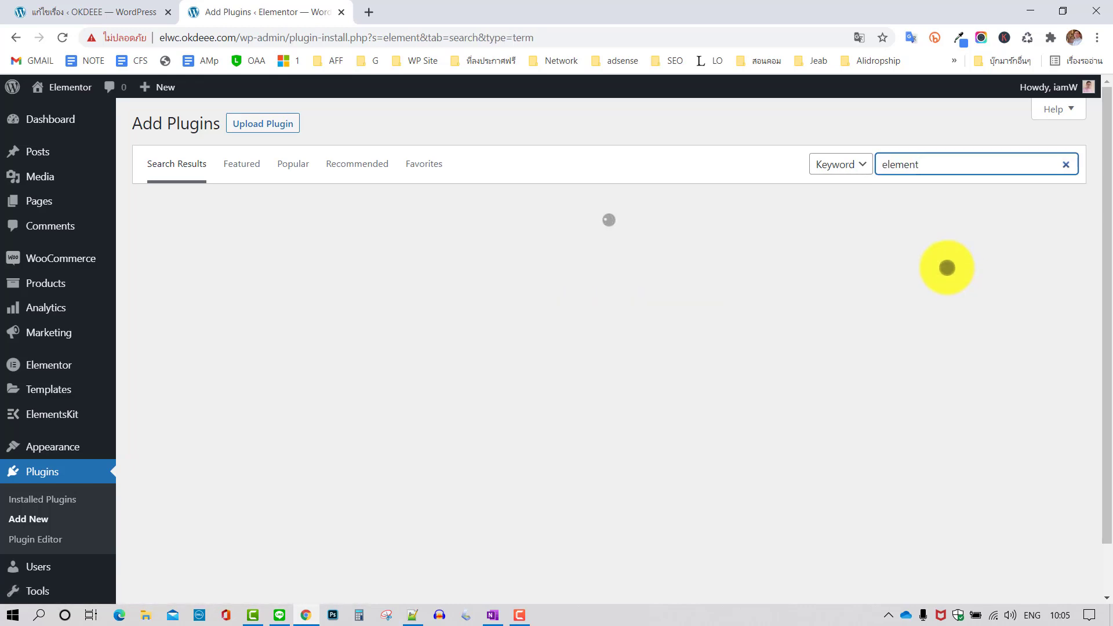
pyautogui.scroll(-1, 778, 291)
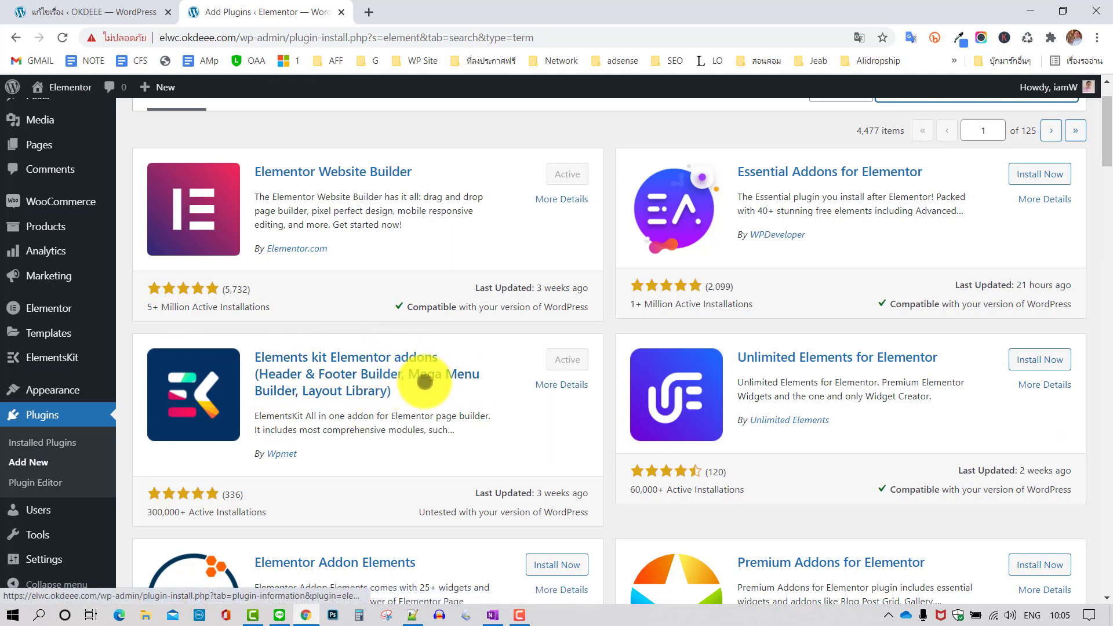
pyautogui.scroll(1, 426, 380)
pyautogui.scroll(2, 426, 379)
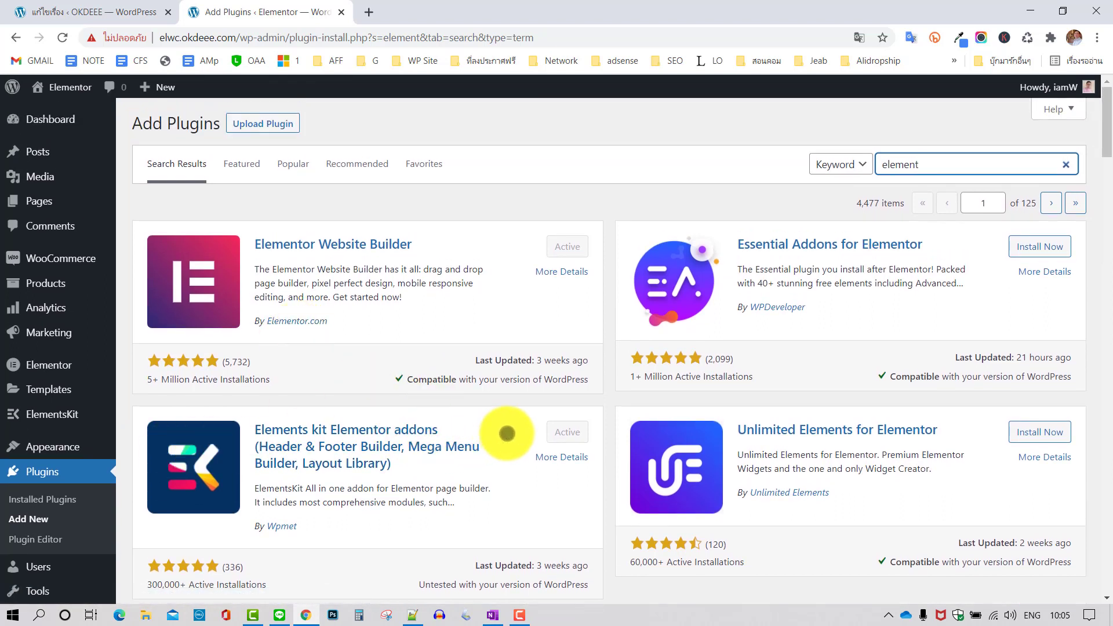
pyautogui.moveTo(38, 415)
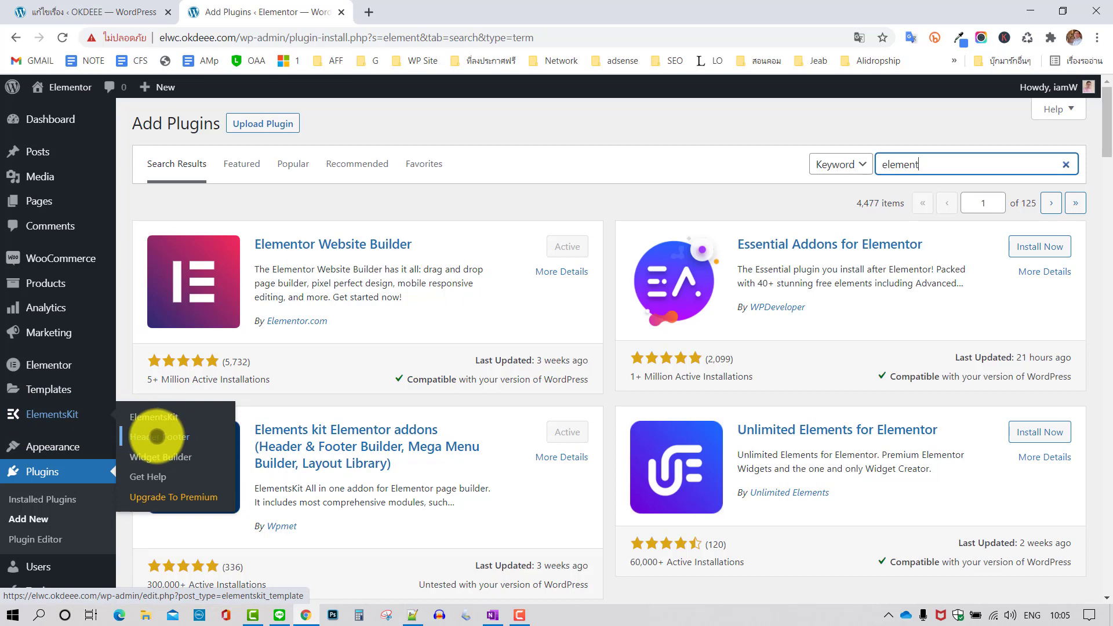
# Trash the footer001 template in ElementsKit Header Footer and filter the list to footers
pyautogui.click(156, 436)
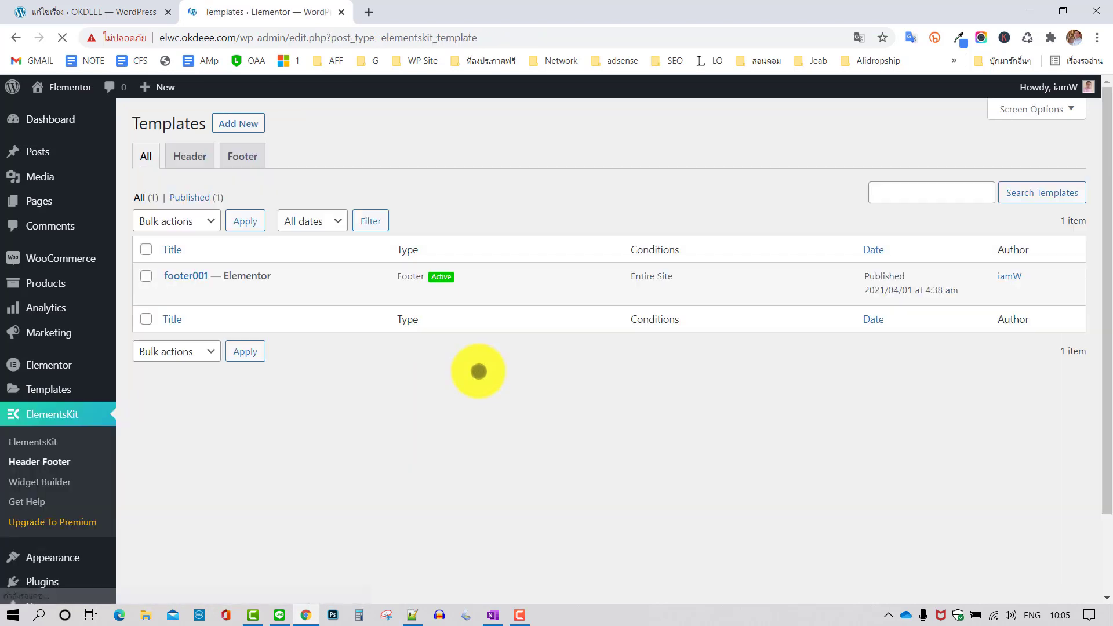
pyautogui.moveTo(362, 293)
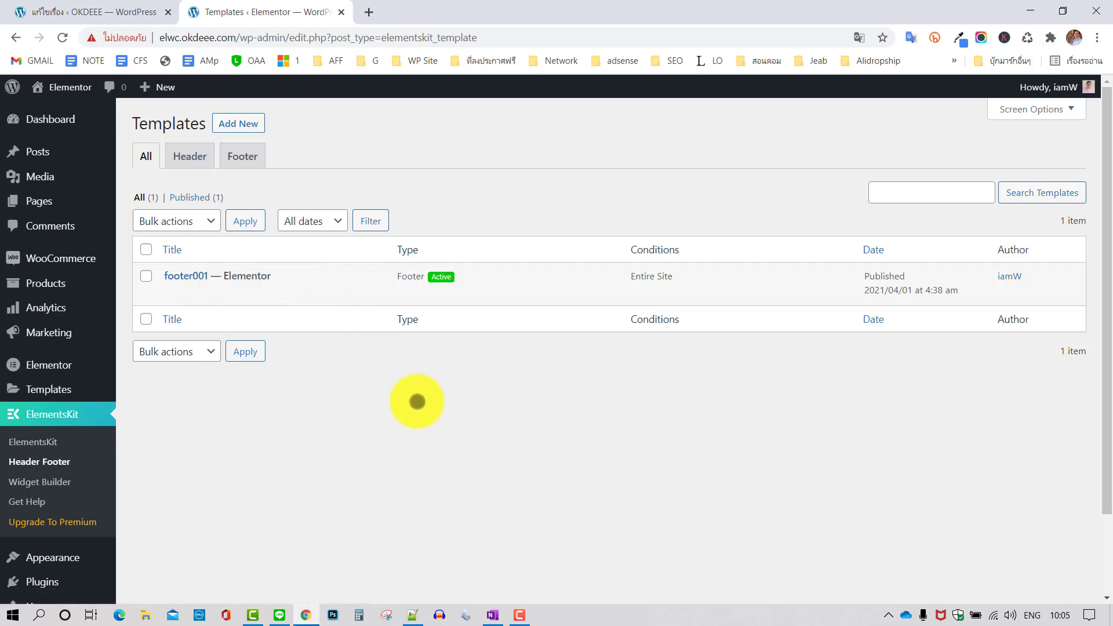
pyautogui.click(247, 293)
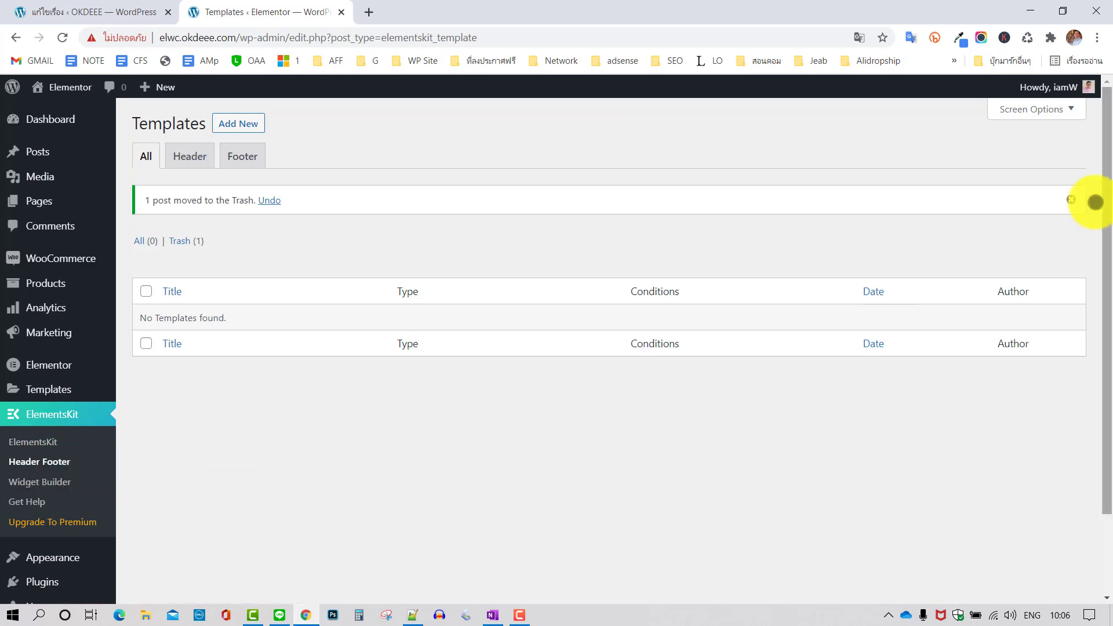
pyautogui.click(1070, 200)
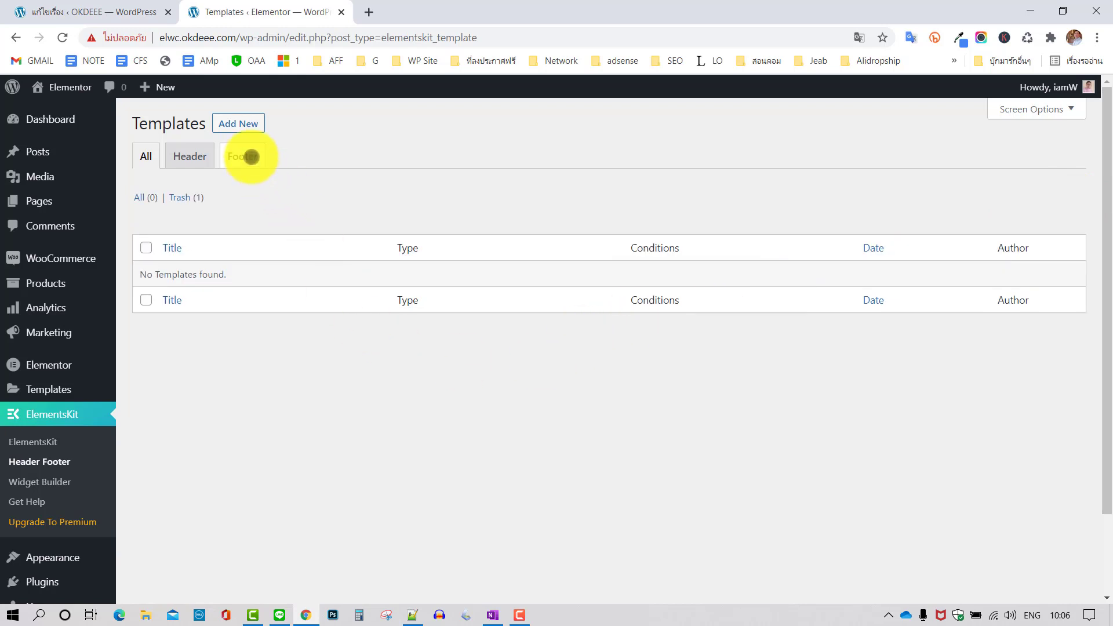
pyautogui.click(248, 155)
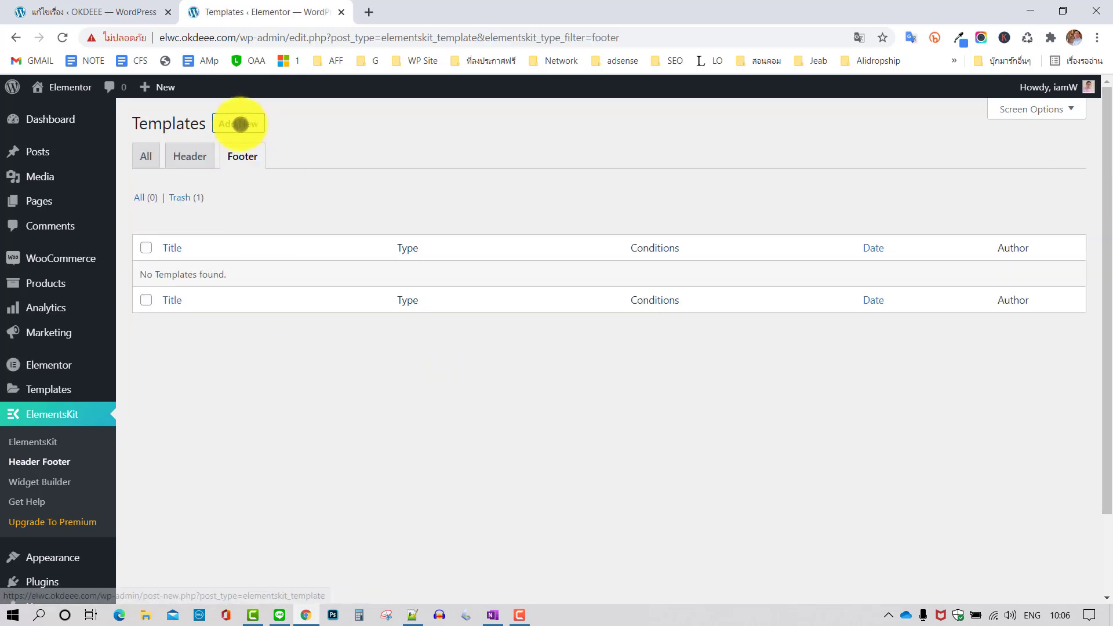
pyautogui.click(239, 123)
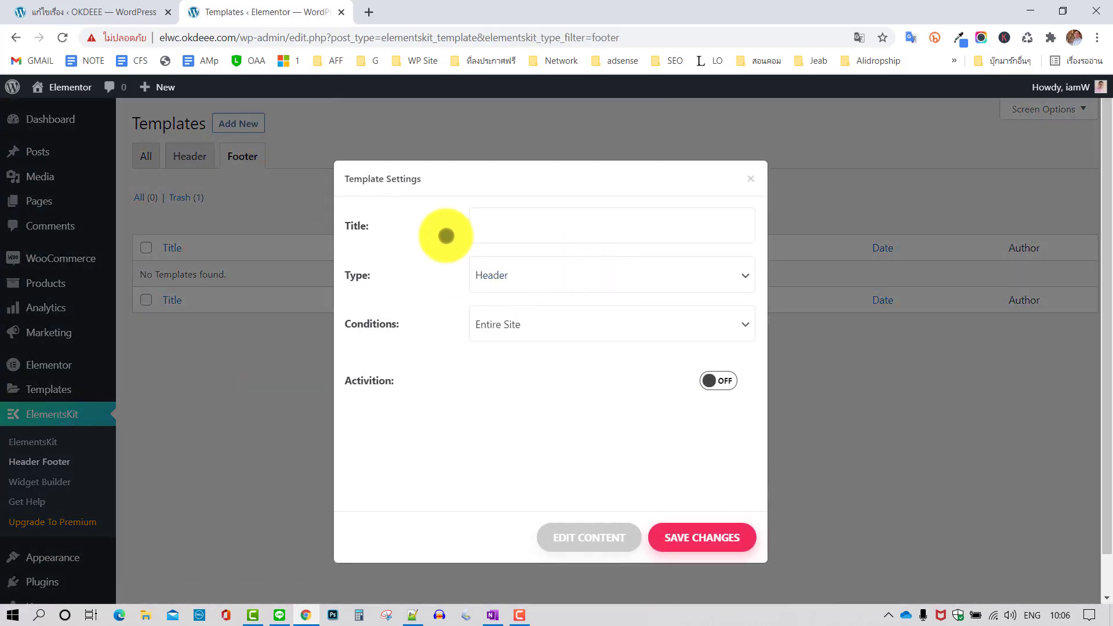
# Title the new template Footer002
pyautogui.click(492, 231)
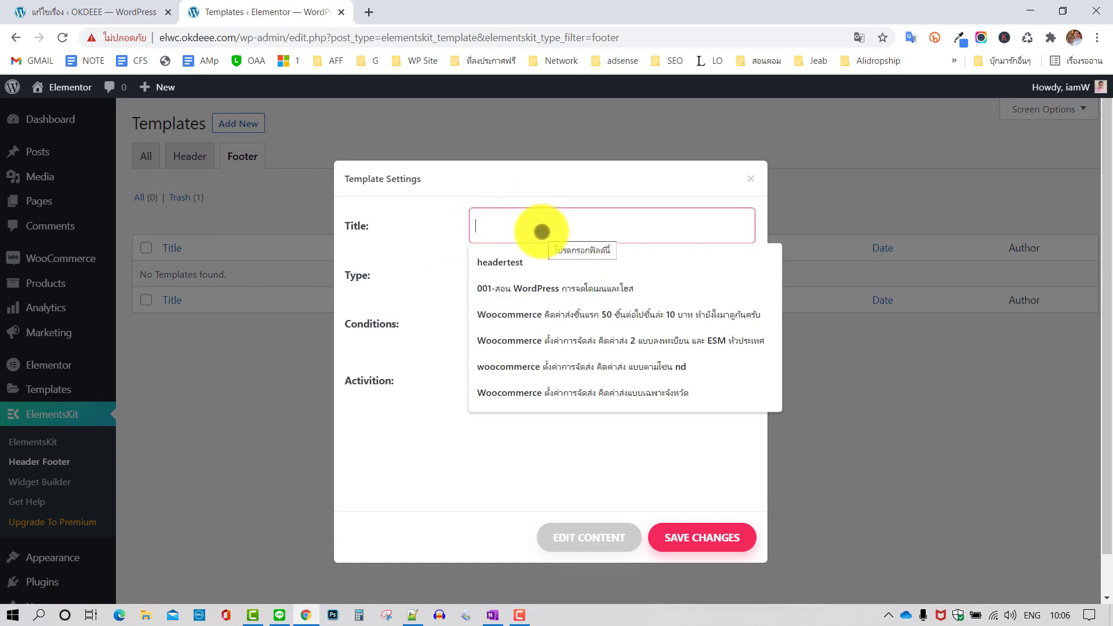
pyautogui.write('f')
pyautogui.press('BackSpace')
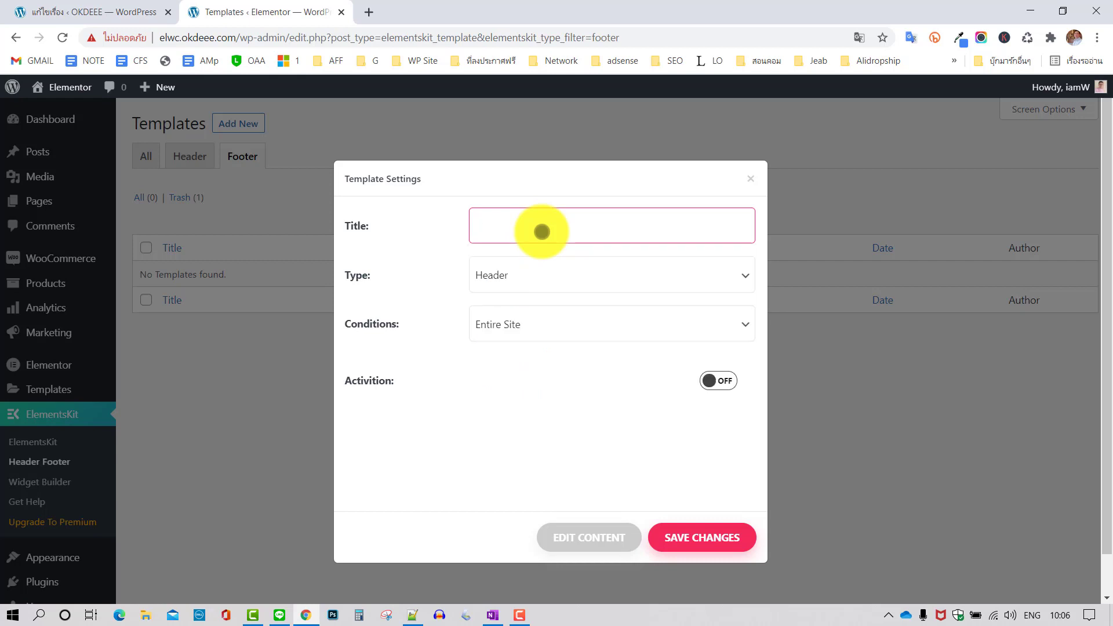
pyautogui.write('Footer')
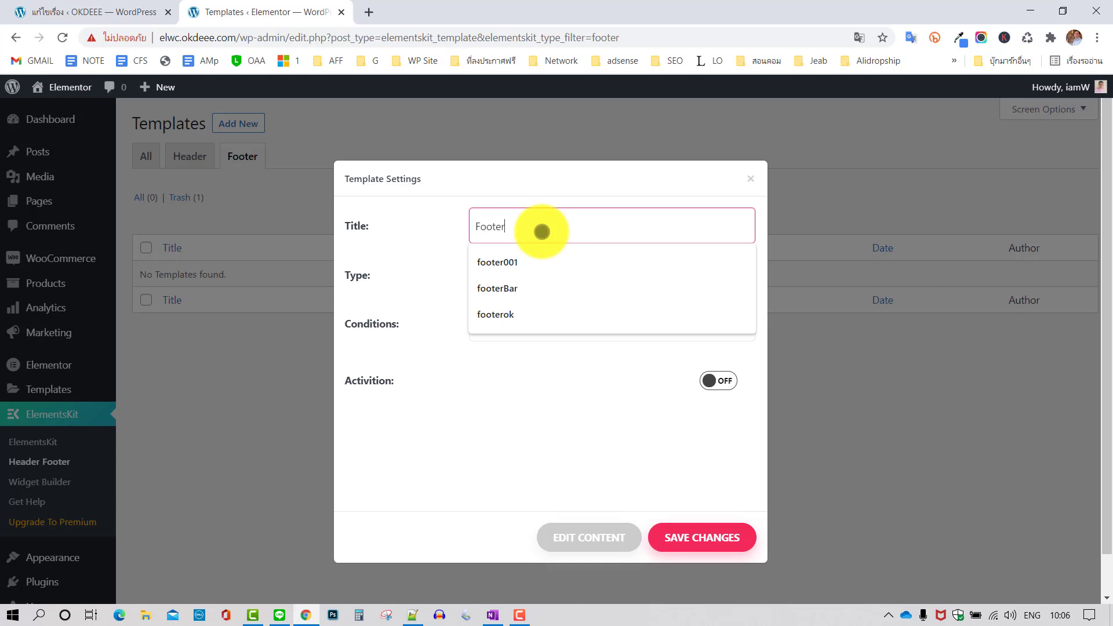
pyautogui.write('00')
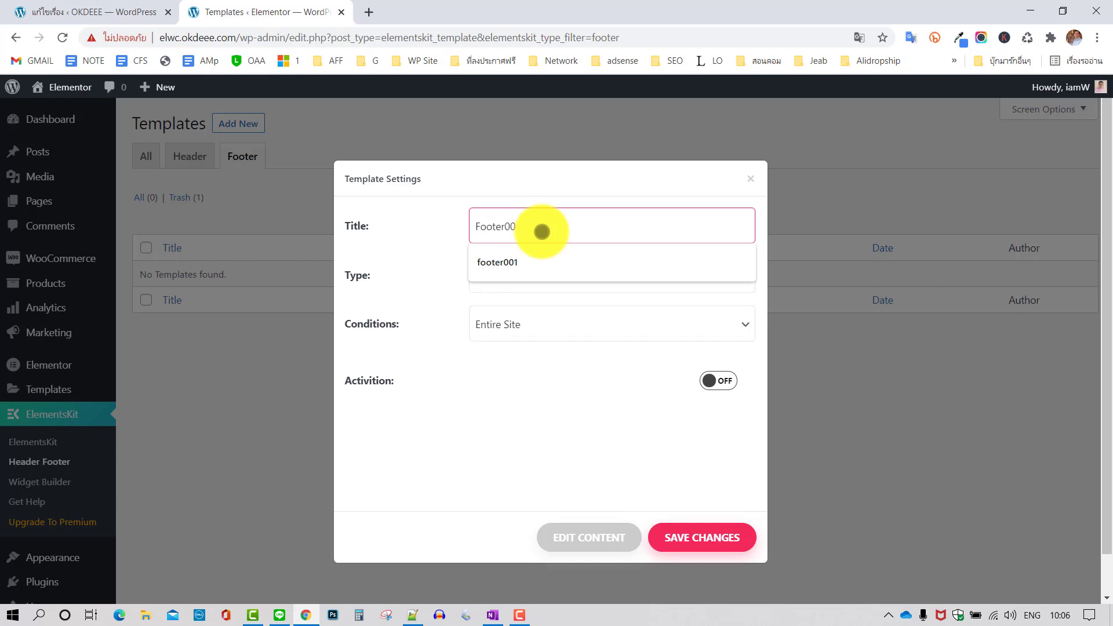
pyautogui.write('12')
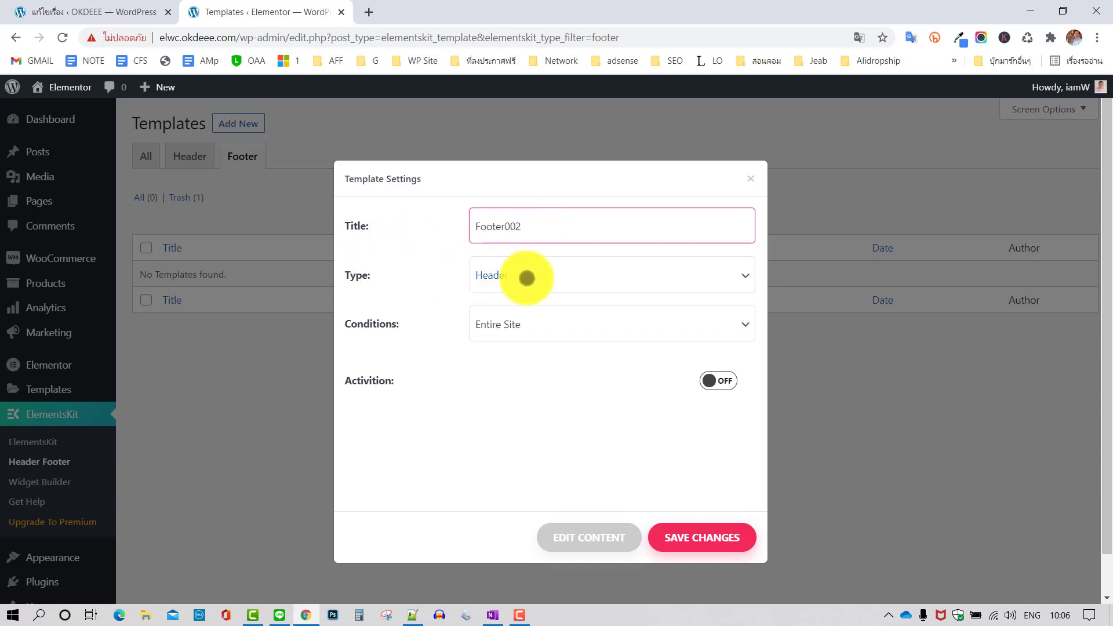
# Set type Footer, condition Entire Site, switch Activition on, and save the settings
pyautogui.click(545, 277)
pyautogui.click(526, 313)
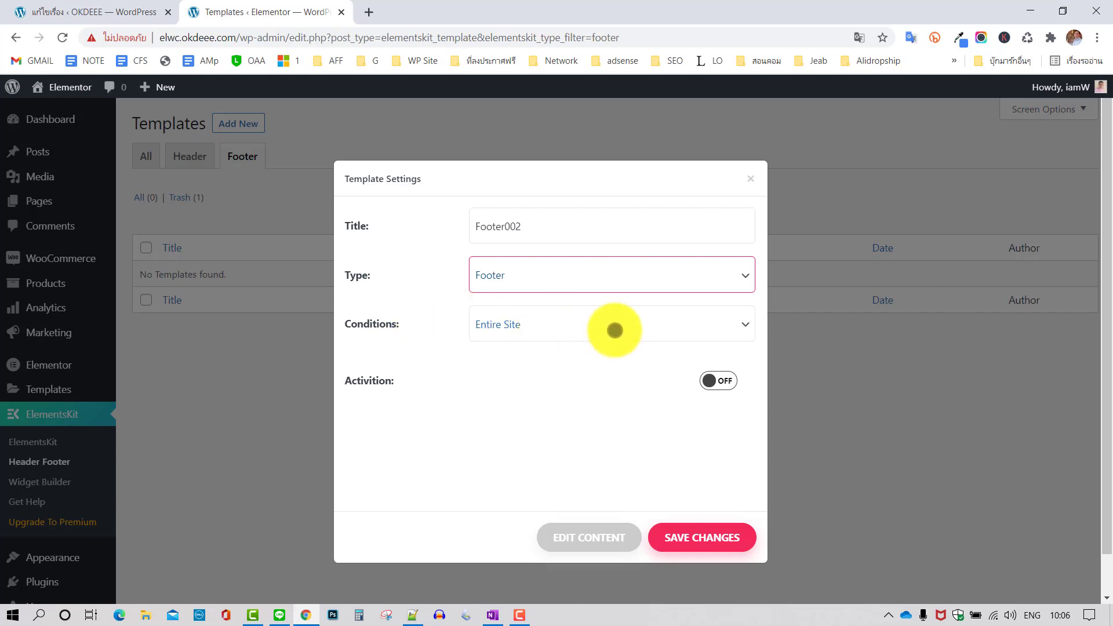
pyautogui.click(614, 325)
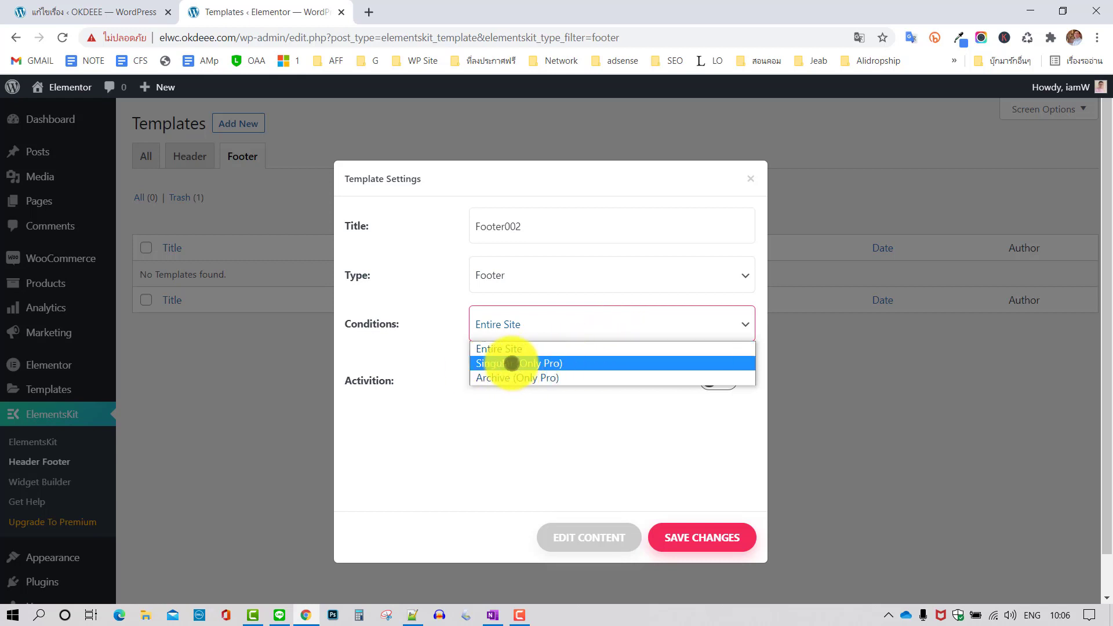
pyautogui.click(490, 349)
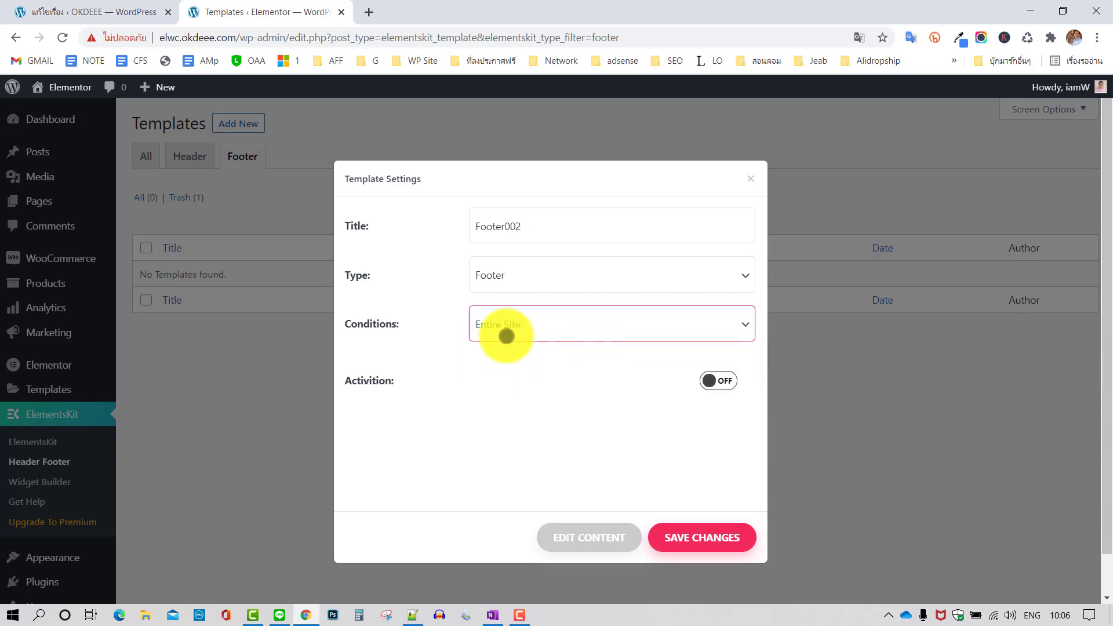
pyautogui.click(720, 381)
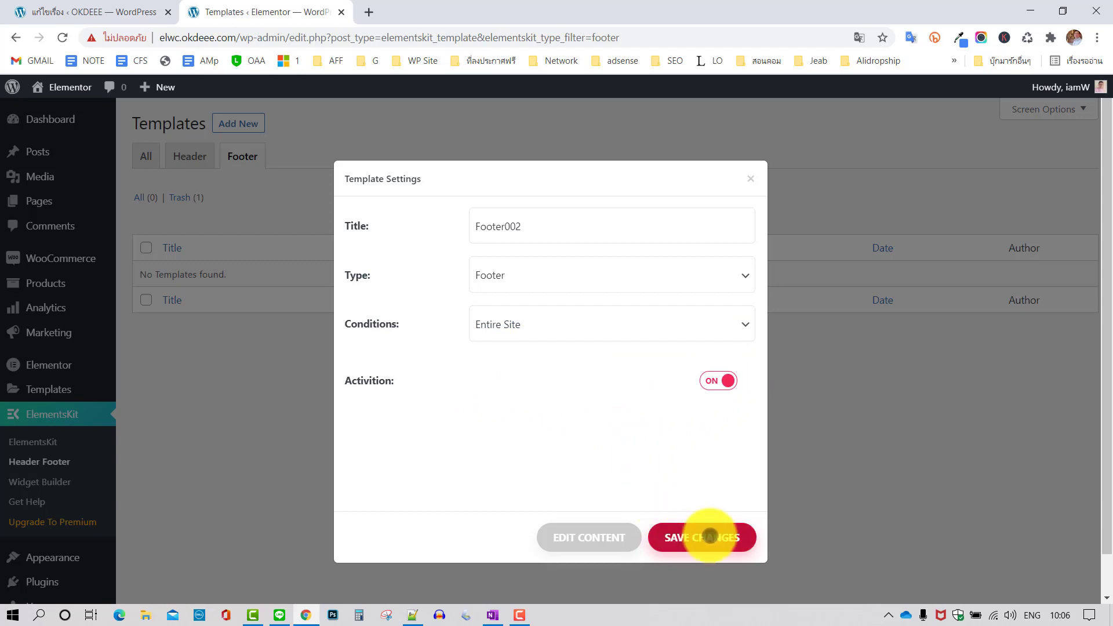
pyautogui.click(713, 534)
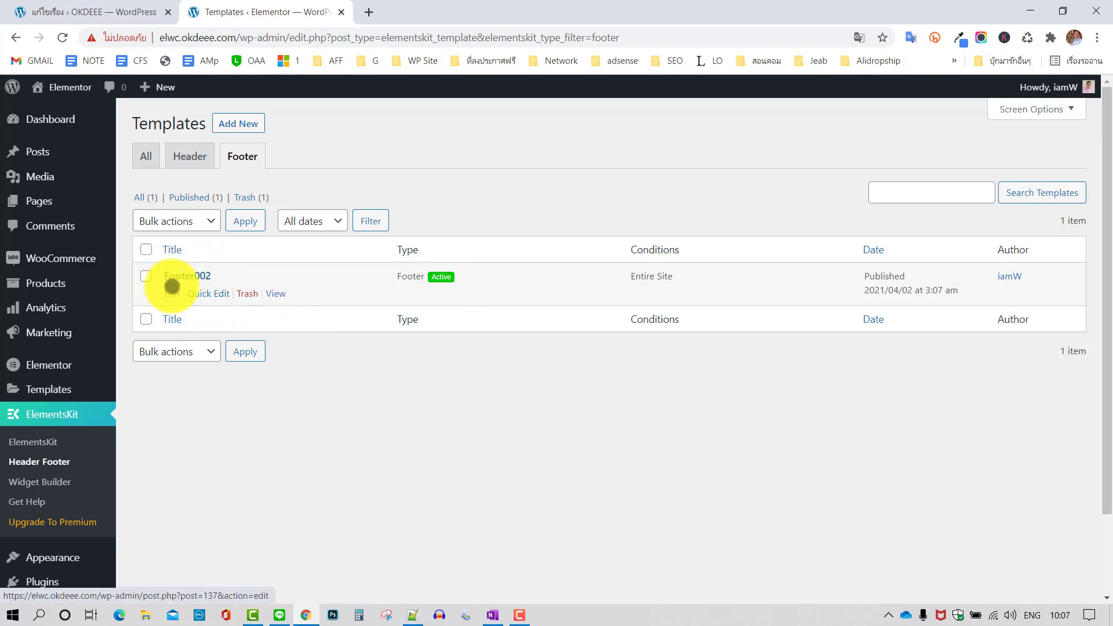
# Open Footer002's settings and edit its content in Elementor
pyautogui.click(169, 291)
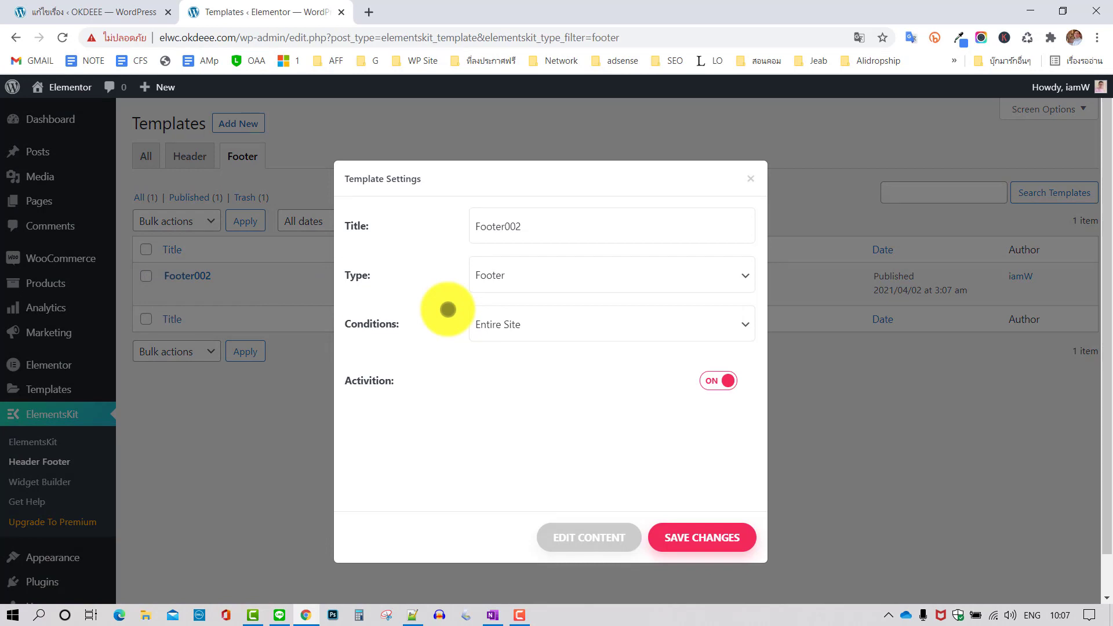
pyautogui.click(597, 539)
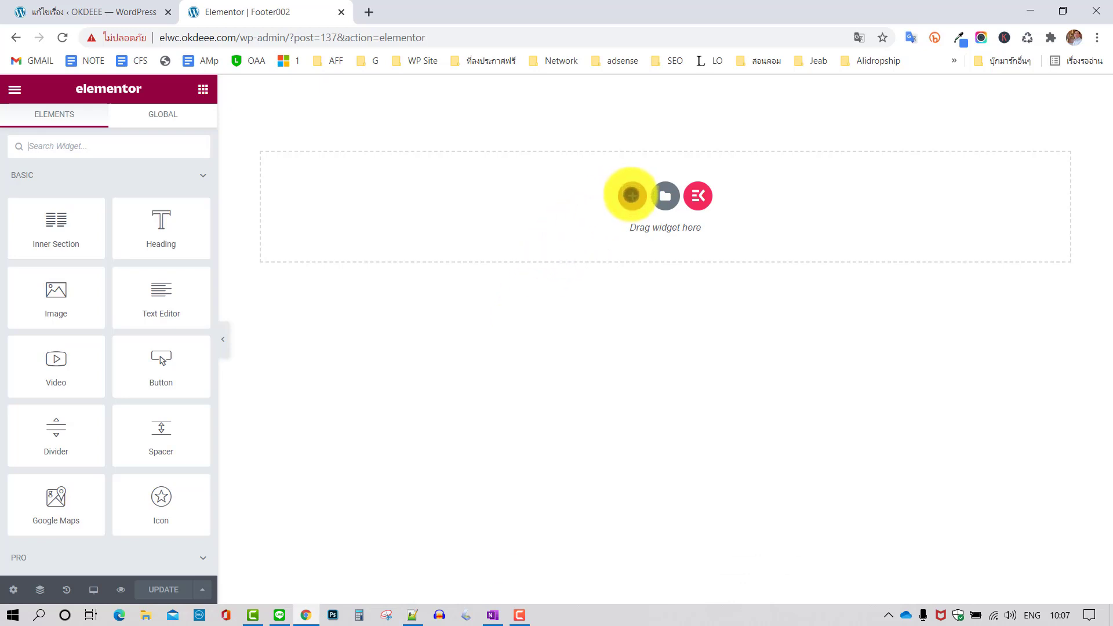
# Insert a three-column section into the empty footer
pyautogui.click(631, 195)
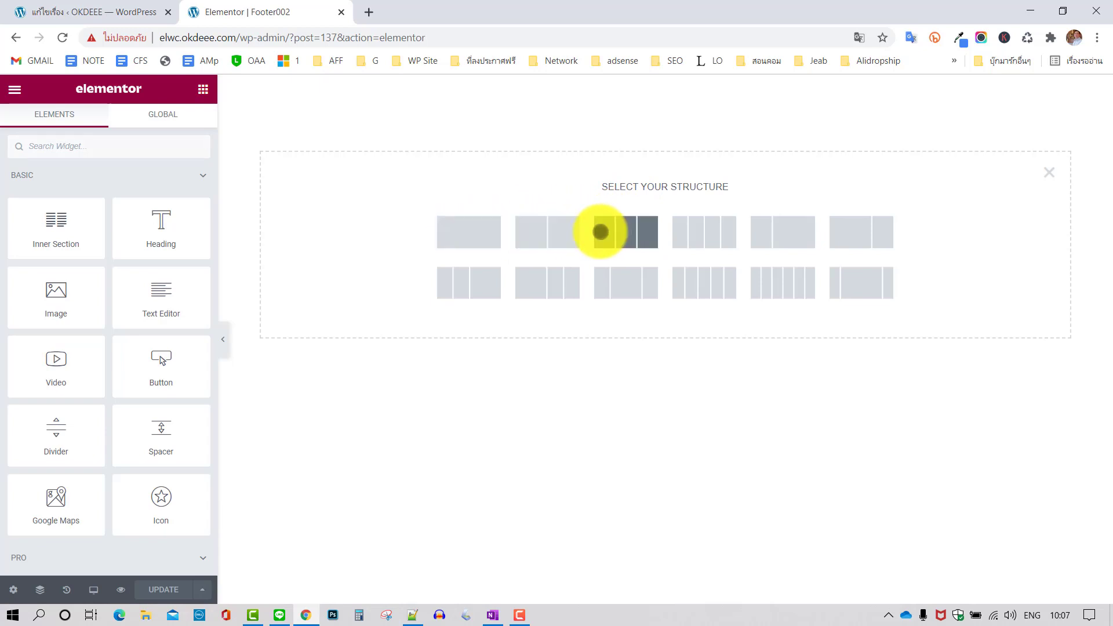
pyautogui.click(621, 229)
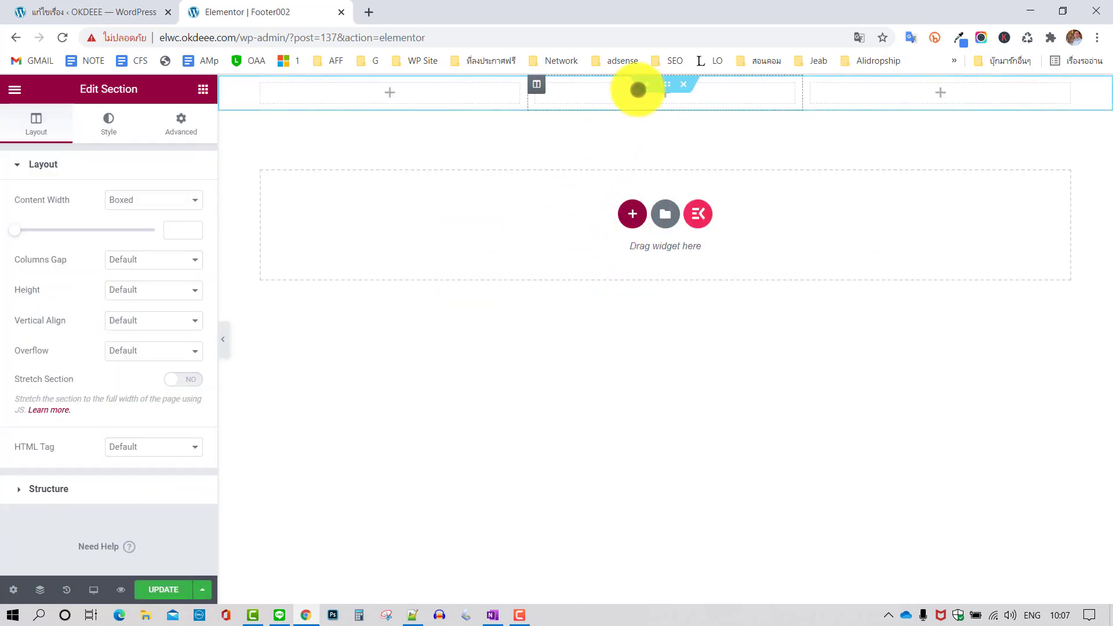
pyautogui.click(666, 83)
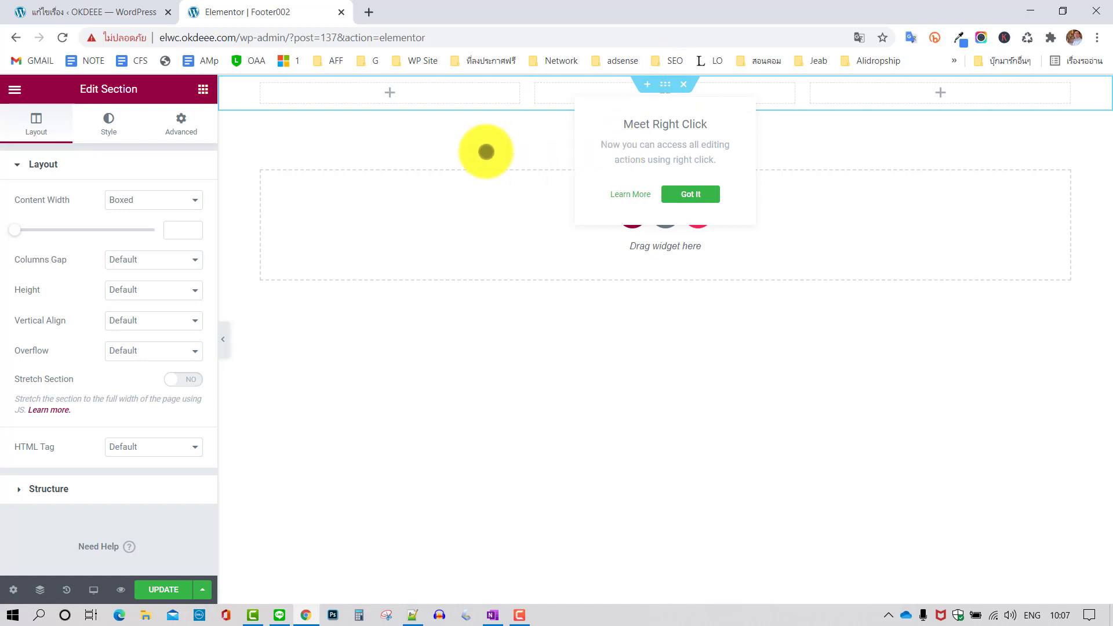
pyautogui.moveTo(149, 88); pyautogui.dragTo(78, 89)
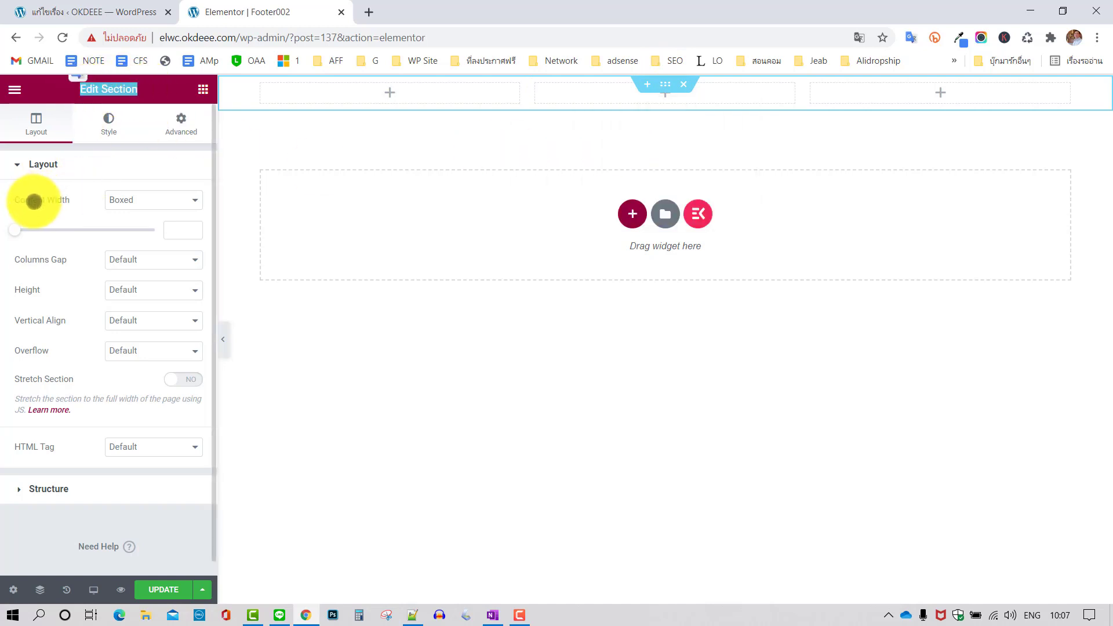
# Set the section's content width to Full Width and columns gap to No Gap
pyautogui.click(141, 198)
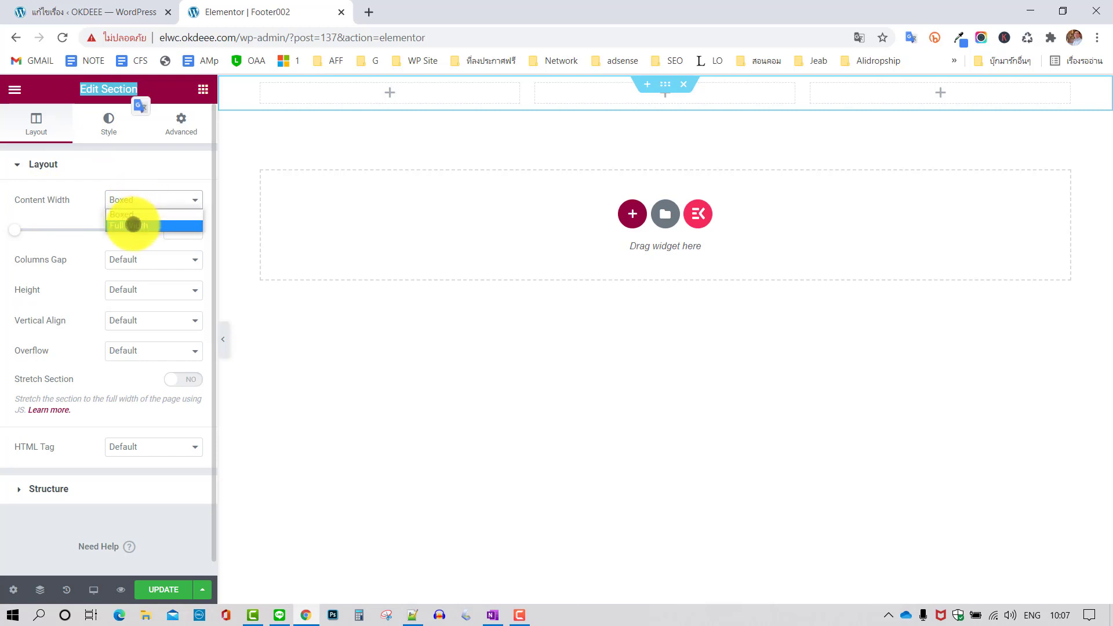
pyautogui.click(133, 224)
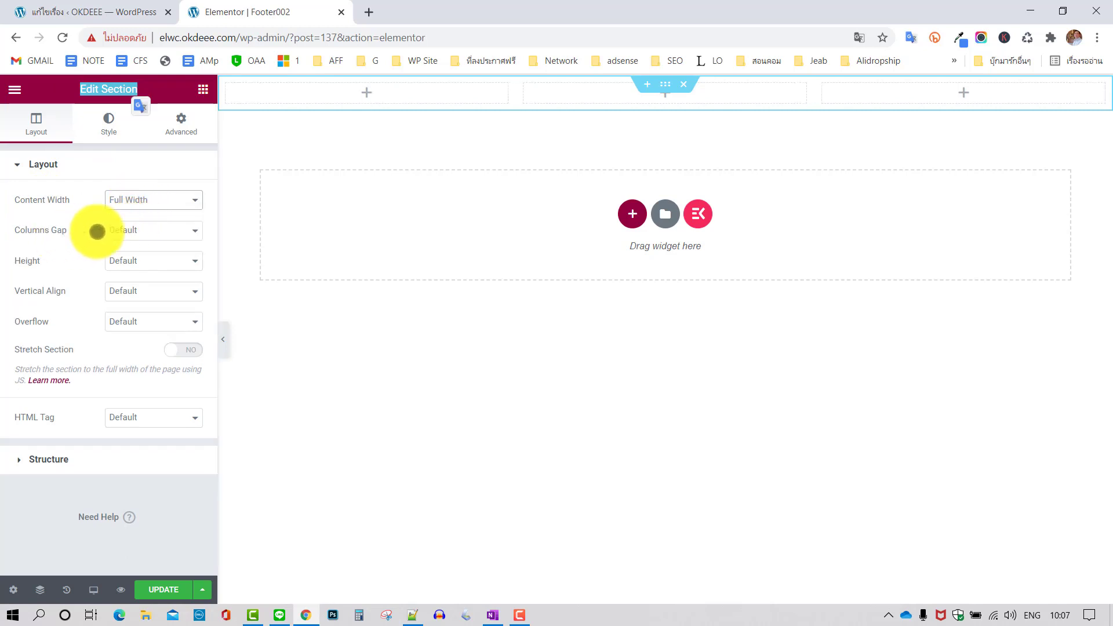
pyautogui.click(138, 230)
pyautogui.click(136, 255)
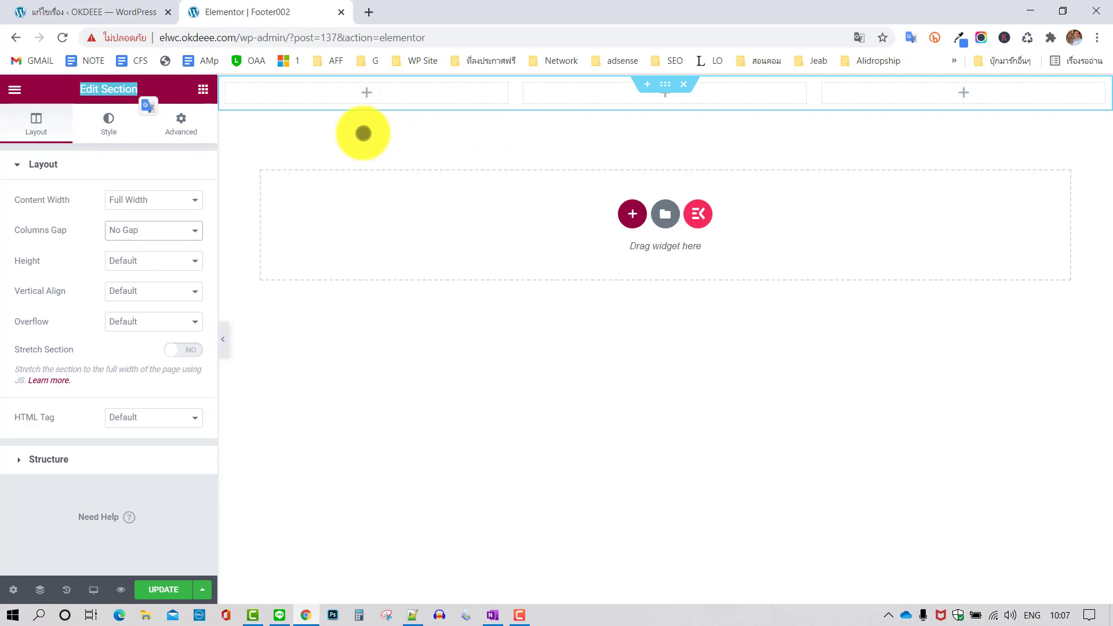
pyautogui.click(366, 91)
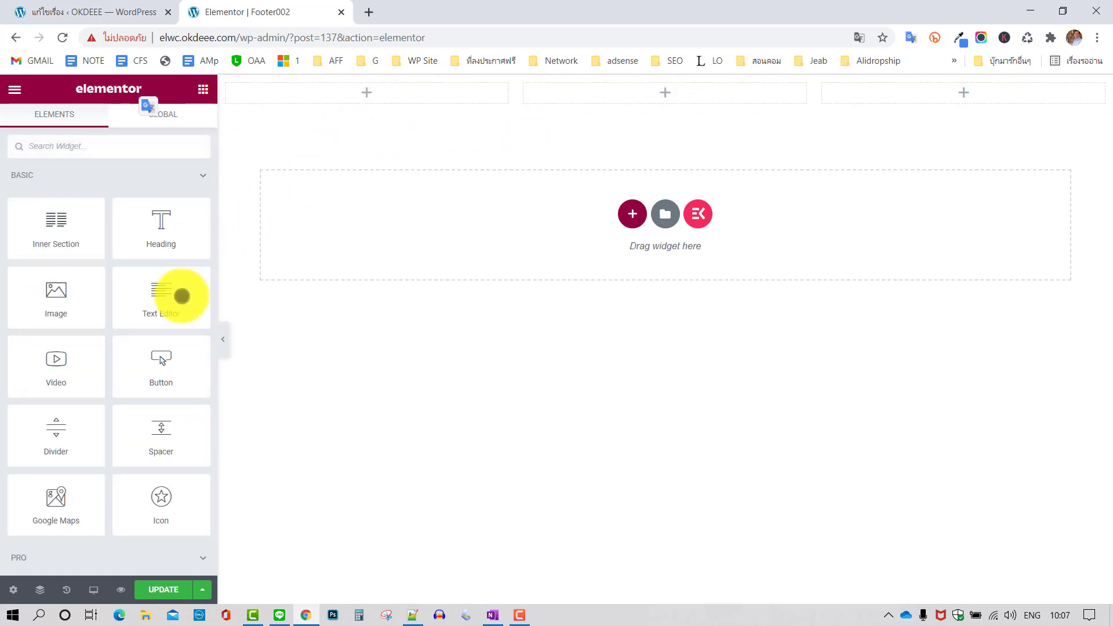
# Drop a Button into the first column, trying Info, Success, Warning, Danger, then keeping Default
pyautogui.moveTo(168, 370); pyautogui.dragTo(346, 139)
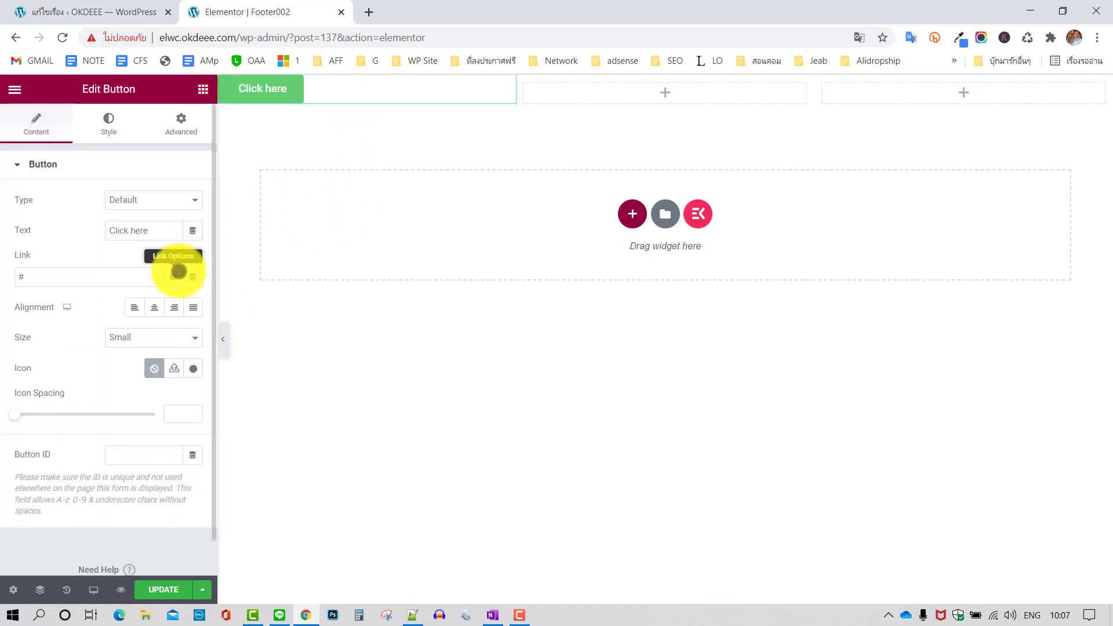
pyautogui.click(151, 194)
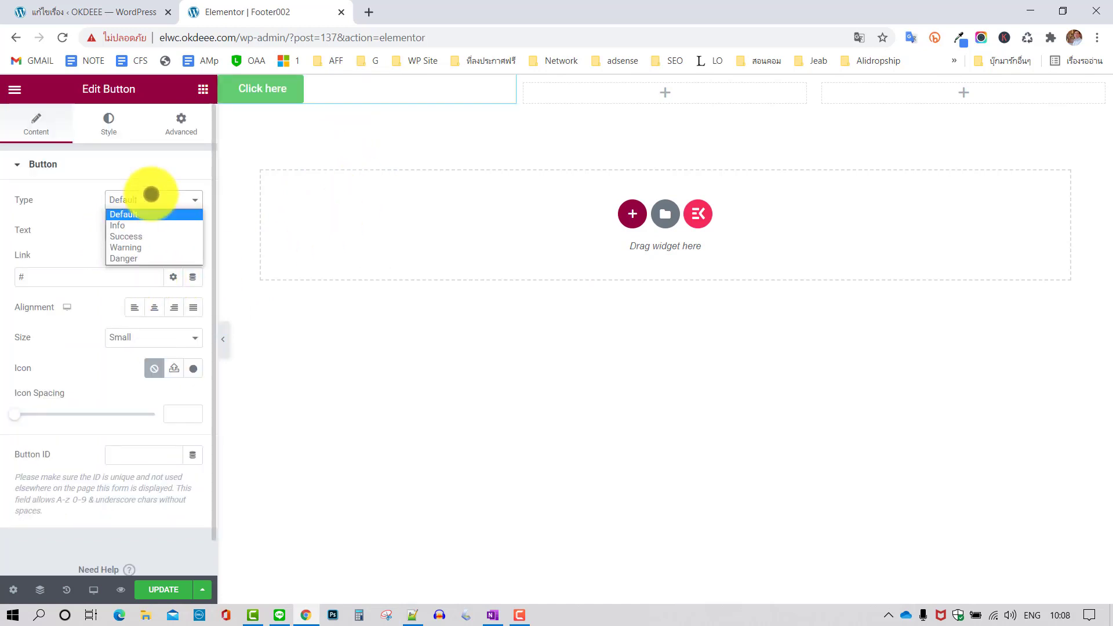
pyautogui.click(139, 221)
pyautogui.click(157, 204)
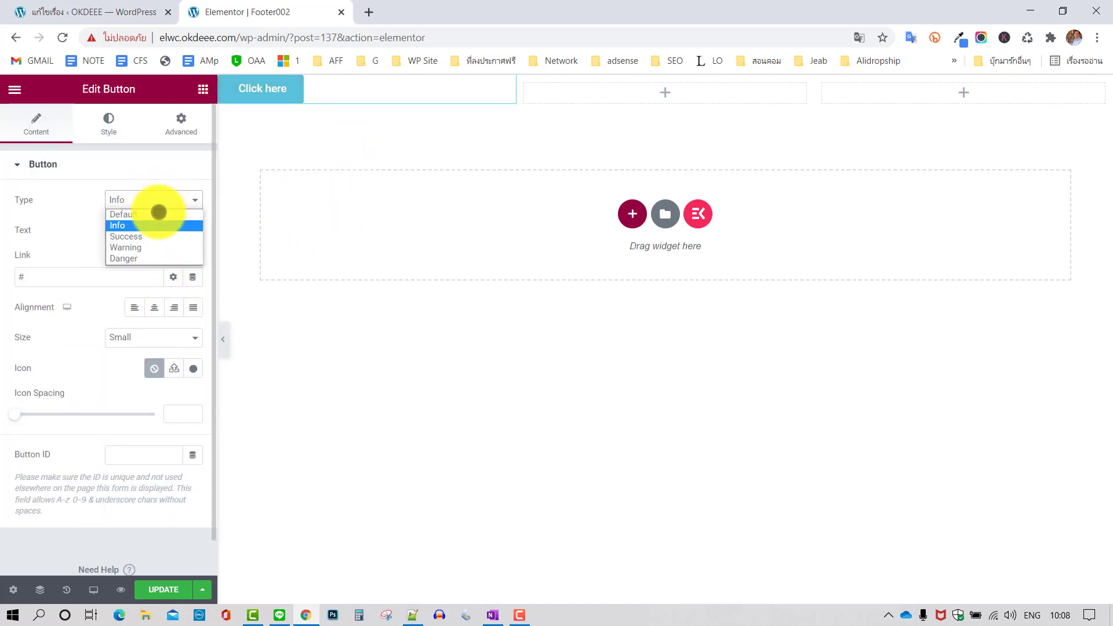
pyautogui.click(148, 235)
pyautogui.click(167, 200)
pyautogui.click(144, 247)
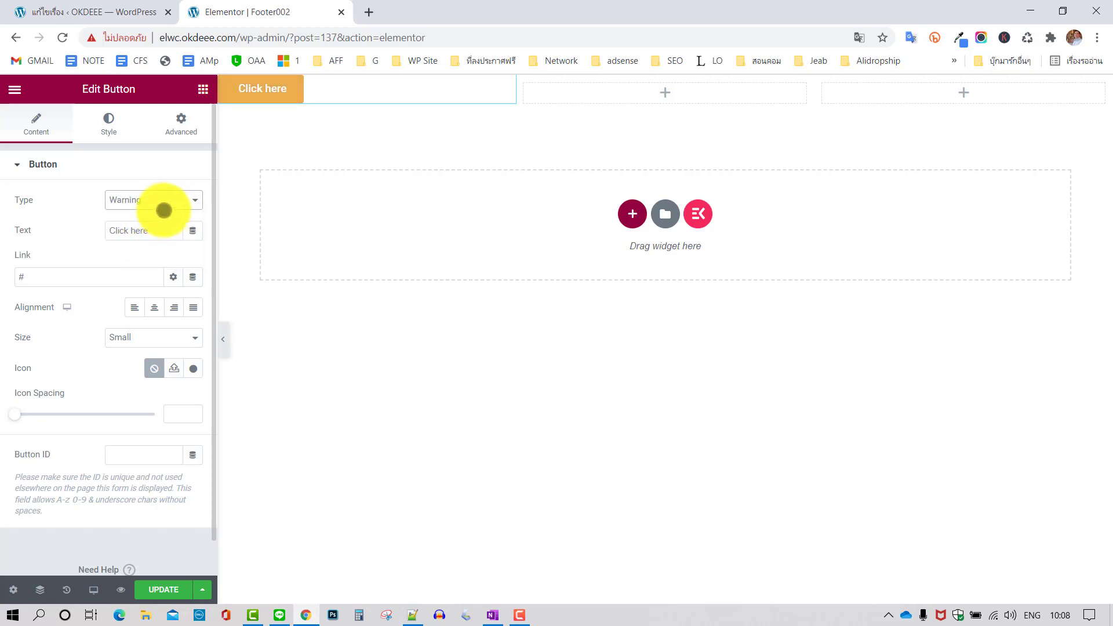
pyautogui.click(167, 200)
pyautogui.click(141, 256)
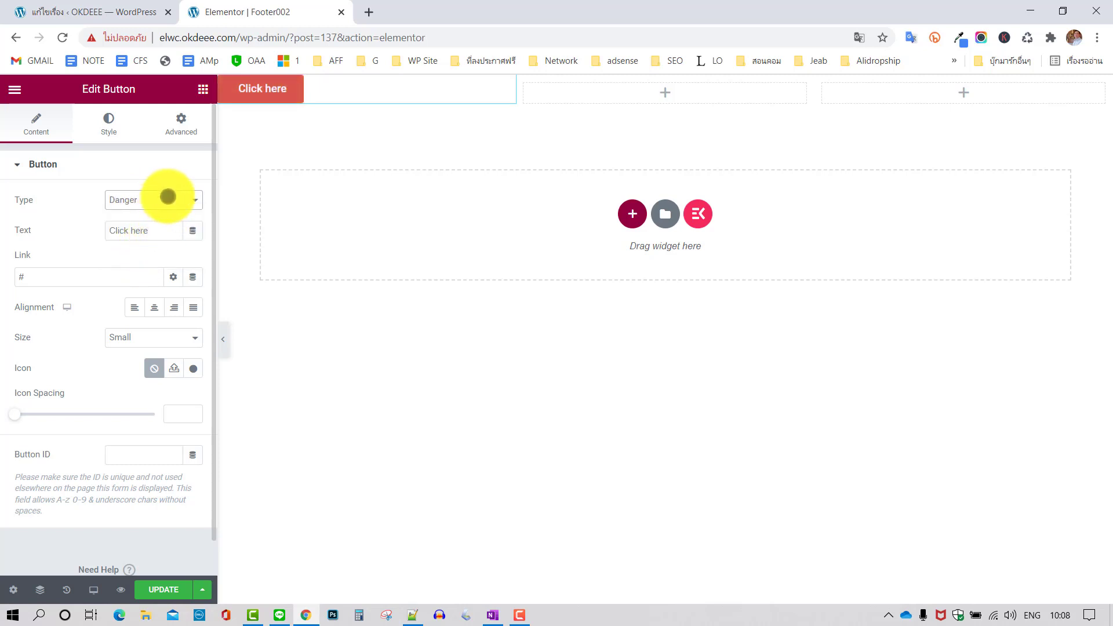
pyautogui.click(166, 197)
pyautogui.click(144, 214)
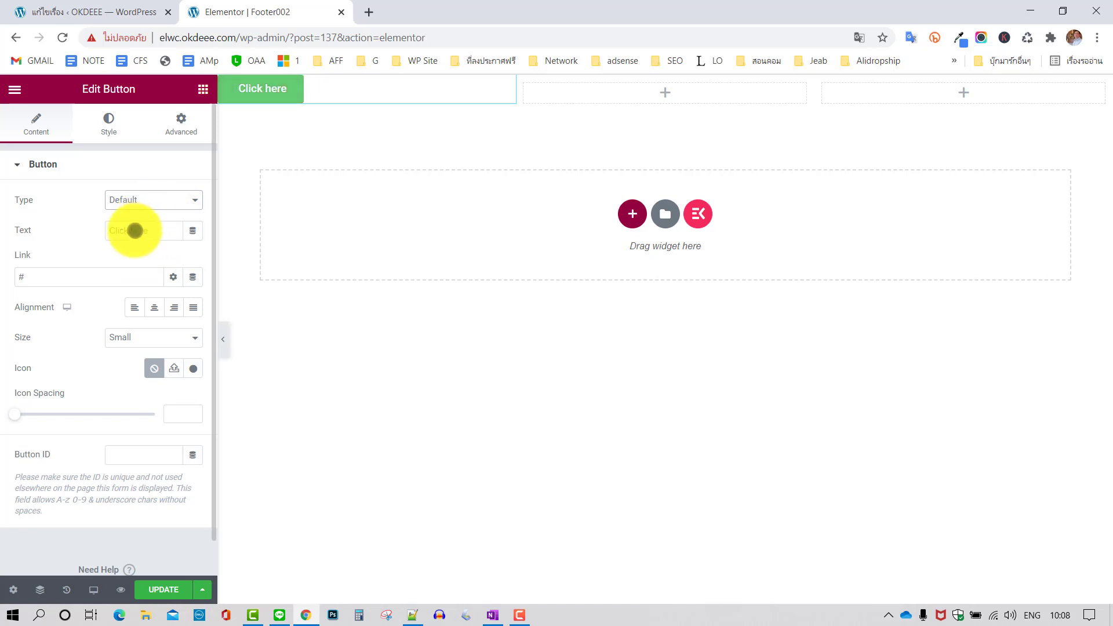
# Label the button 'Facebook' and link it to #facebook
pyautogui.tripleClick(149, 230)
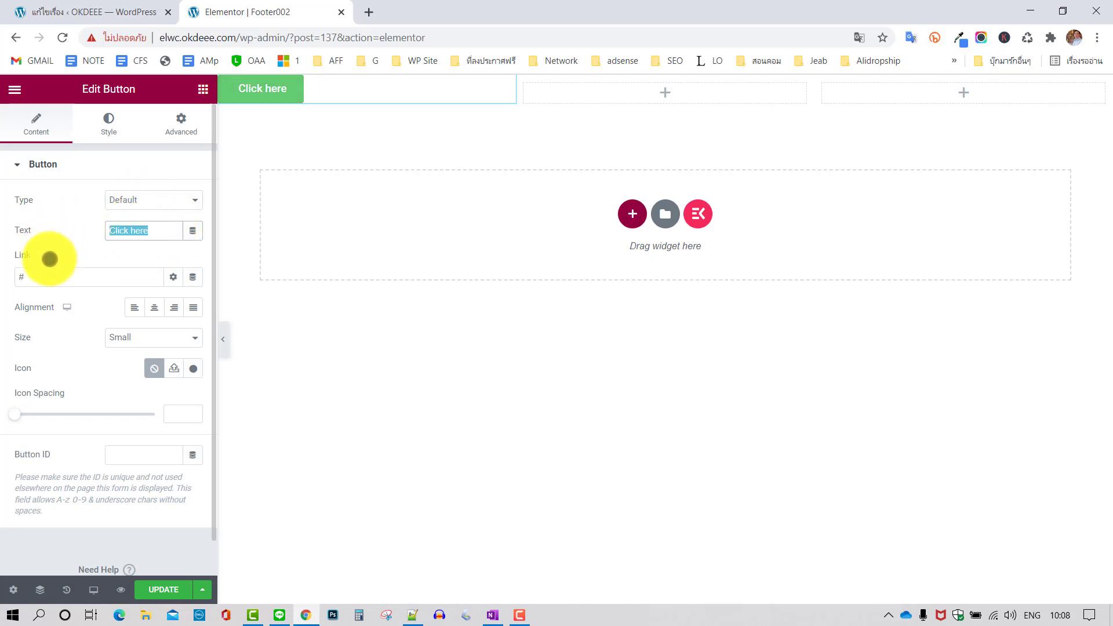
pyautogui.write('Facebook')
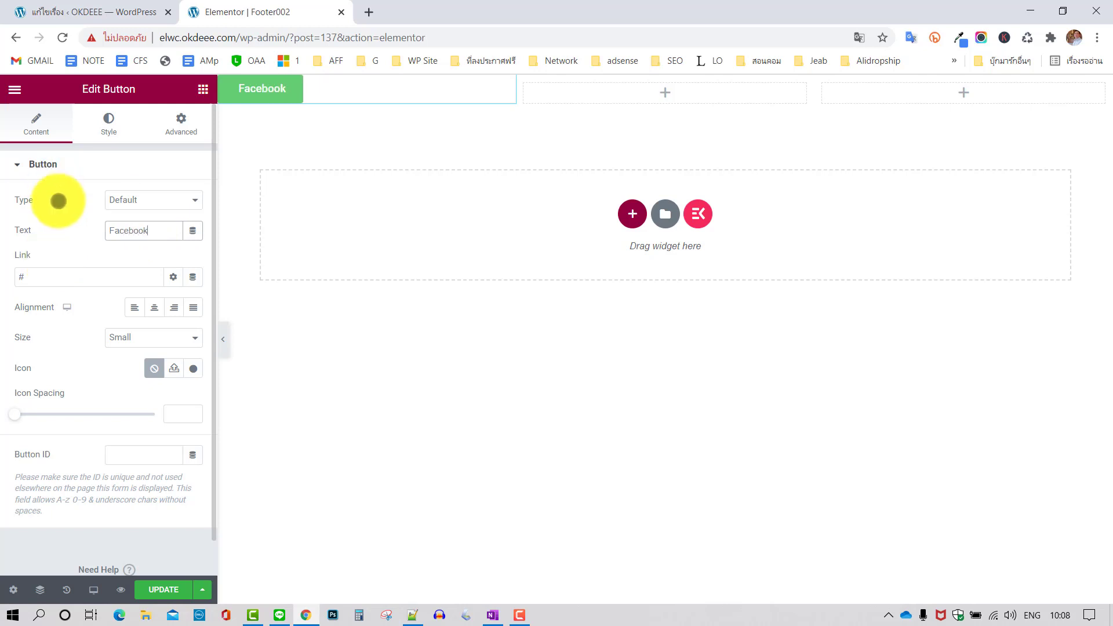
pyautogui.click(56, 274)
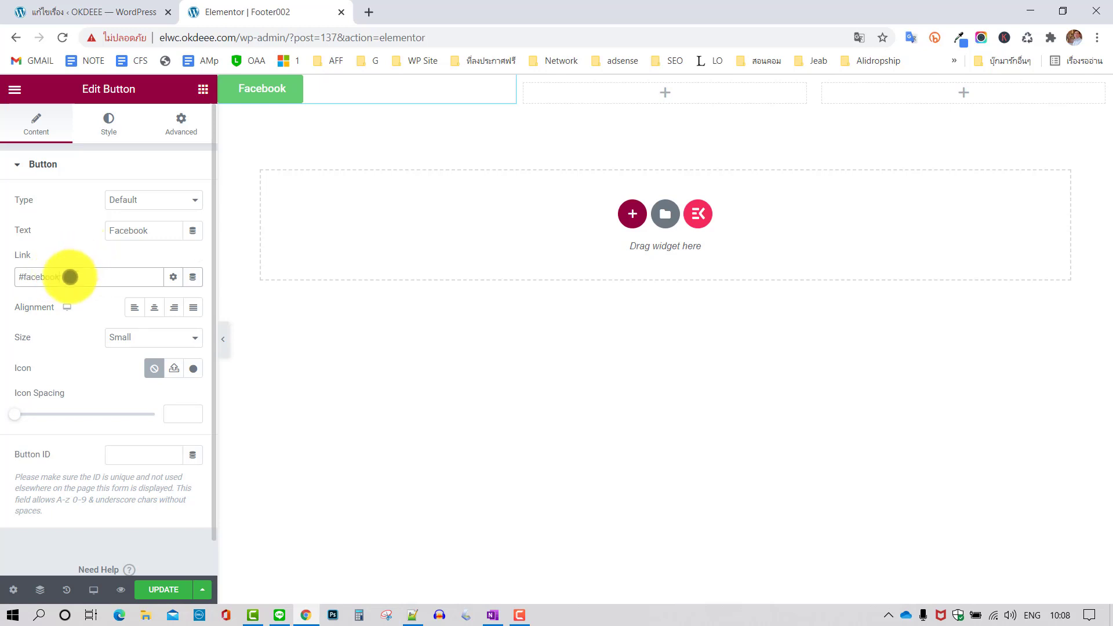
pyautogui.doubleClick(12, 277)
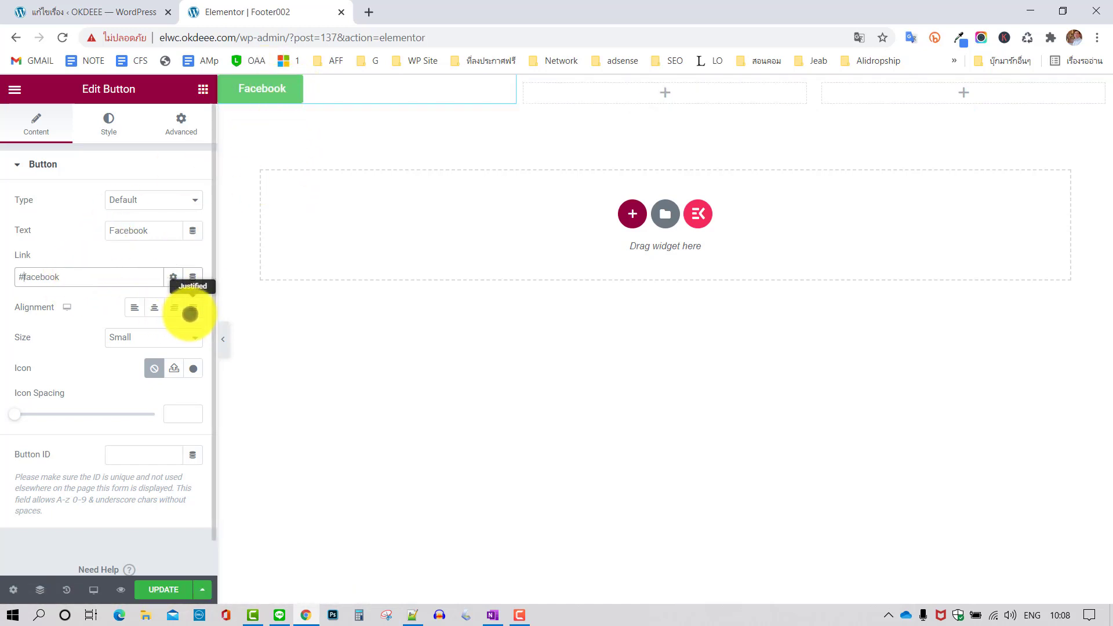
# Make the button full width and settle on Medium size after trying Extra Large
pyautogui.click(193, 307)
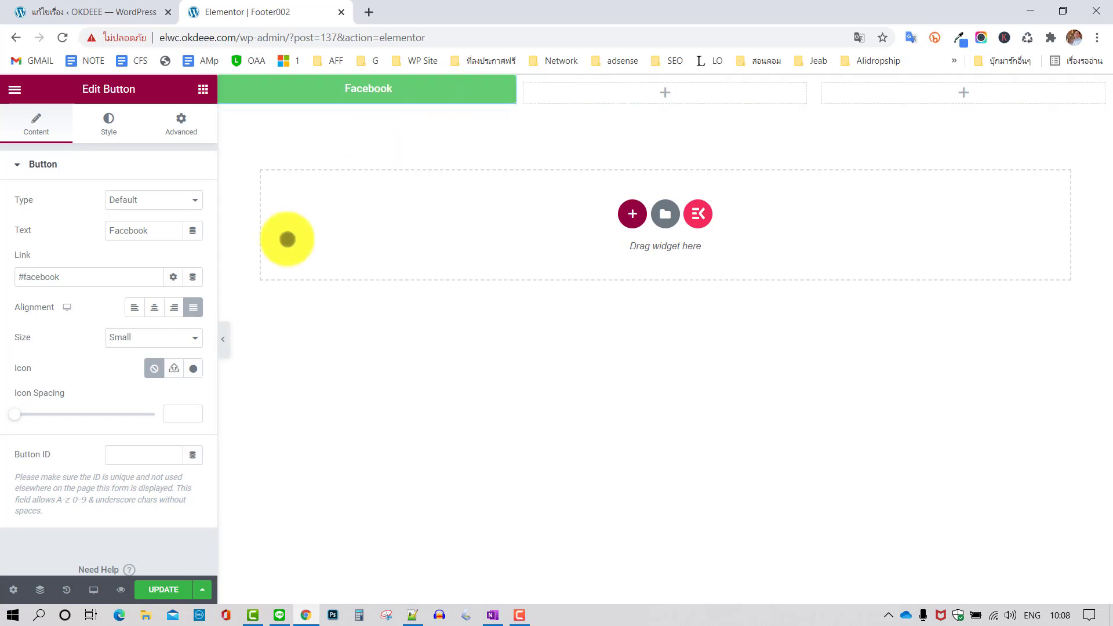
pyautogui.click(154, 341)
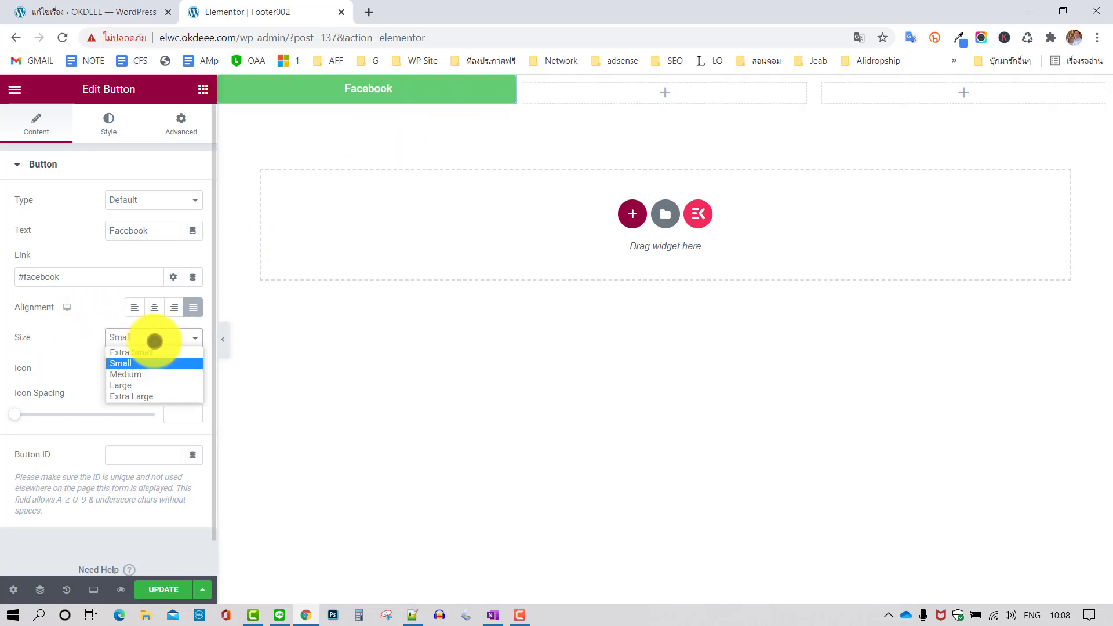
pyautogui.click(139, 373)
pyautogui.click(153, 337)
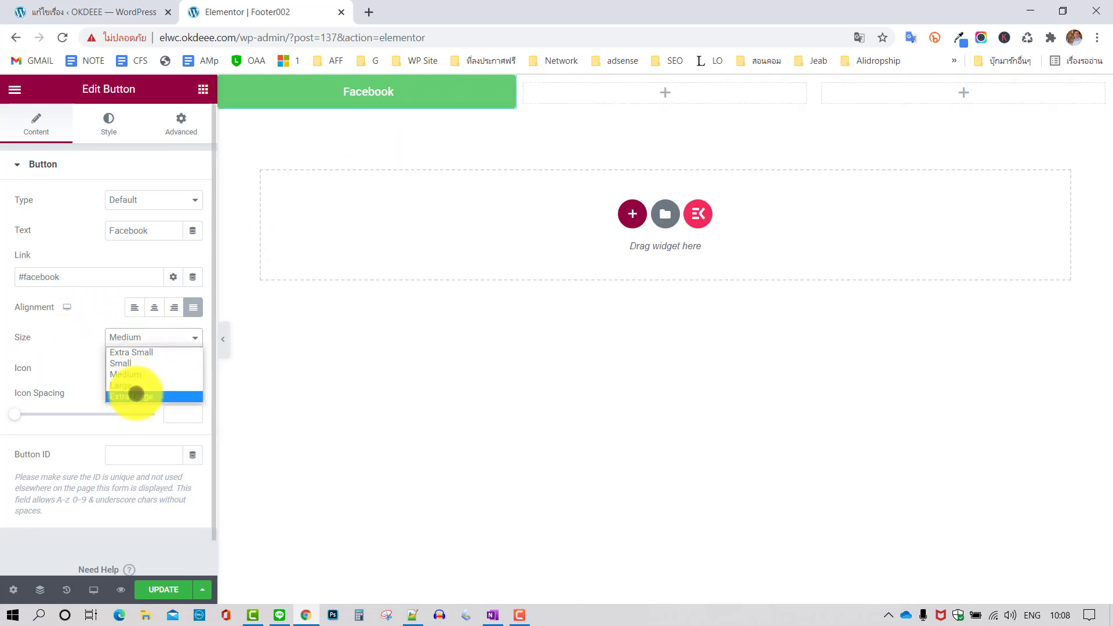
pyautogui.click(135, 395)
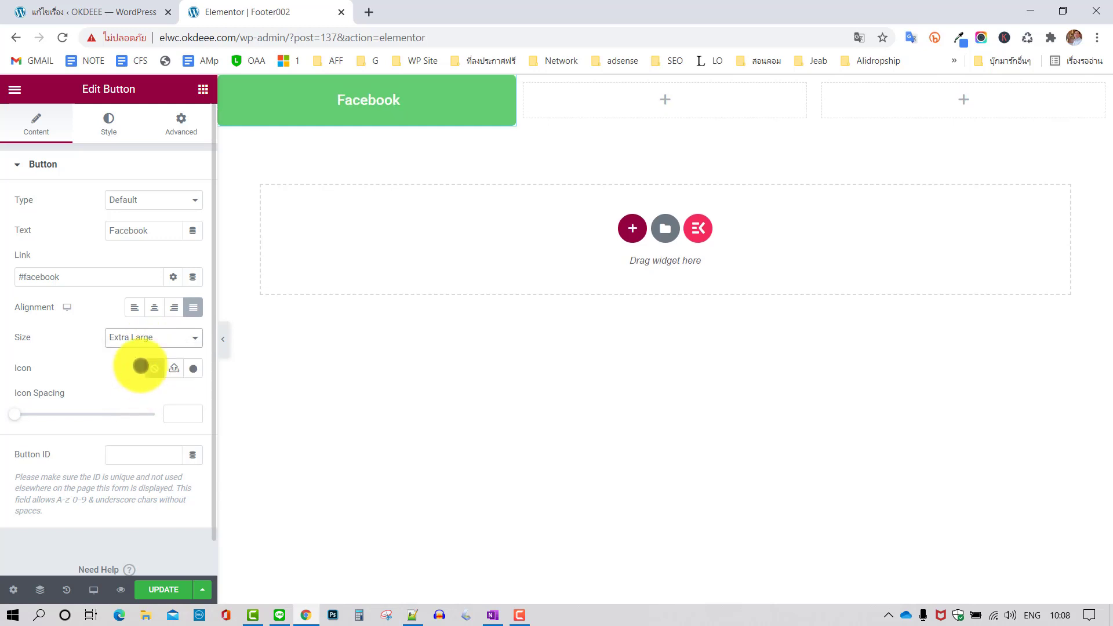
pyautogui.click(163, 337)
pyautogui.click(149, 374)
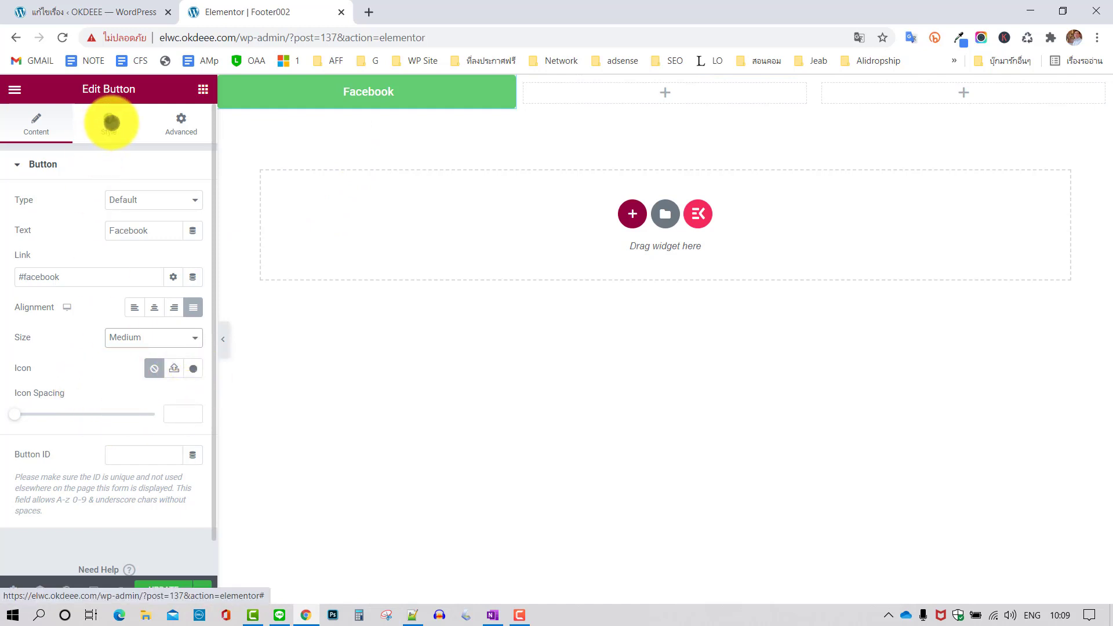
# Give the Facebook button a bright blue #044FFF background colour
pyautogui.click(111, 122)
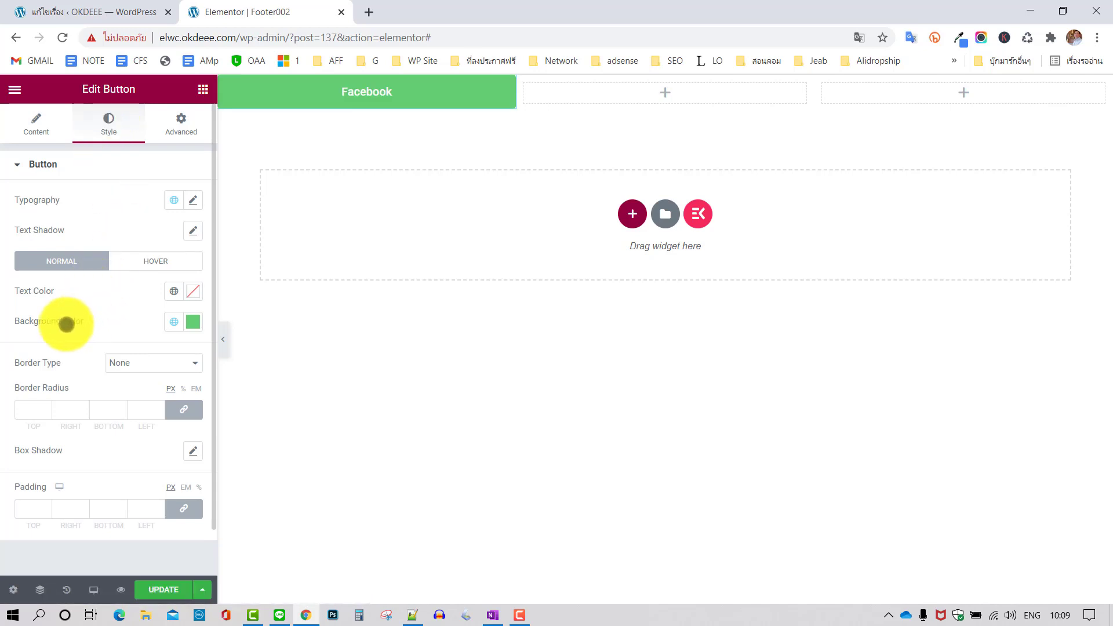
pyautogui.click(193, 322)
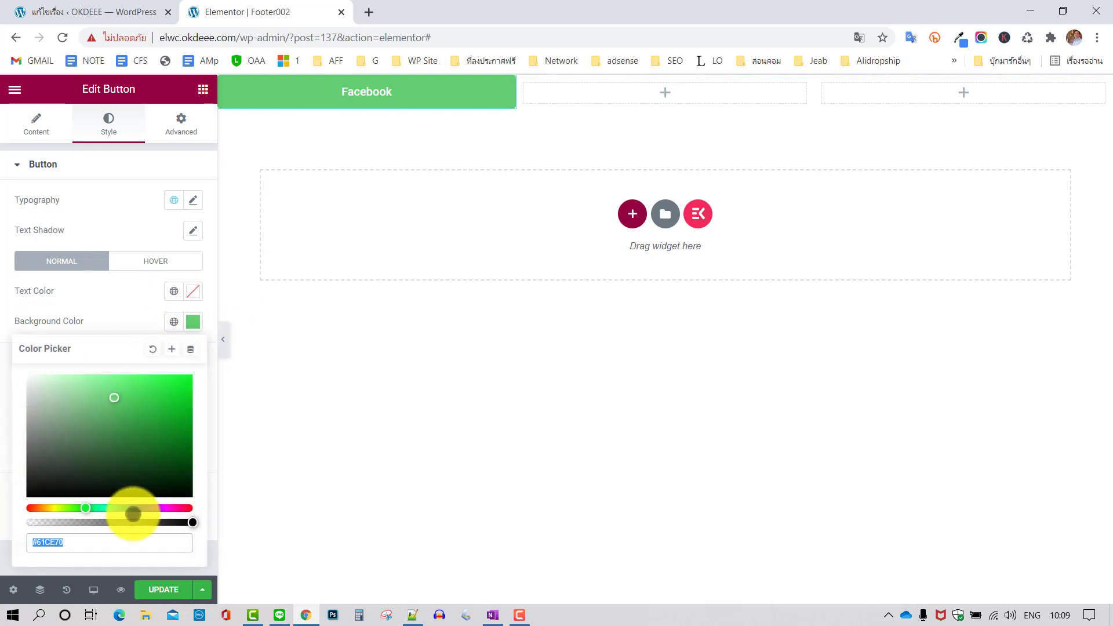
pyautogui.click(130, 508)
pyautogui.moveTo(154, 390); pyautogui.dragTo(191, 370)
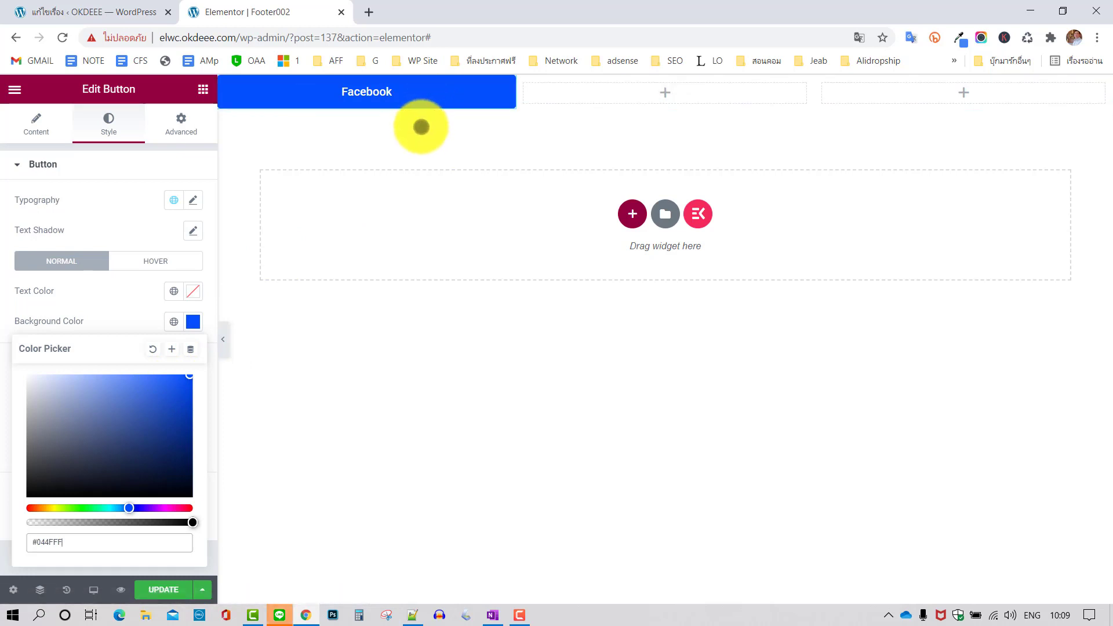
pyautogui.click(122, 322)
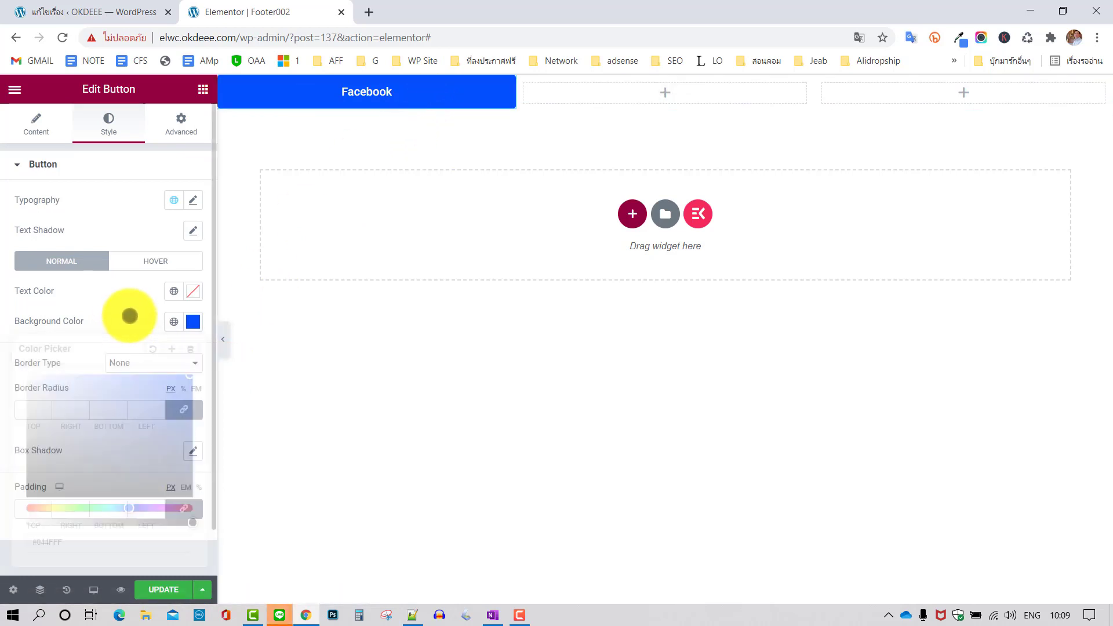
# Try a 19 px border radius, return it to 0, and update the template
pyautogui.scroll(-1, 129, 353)
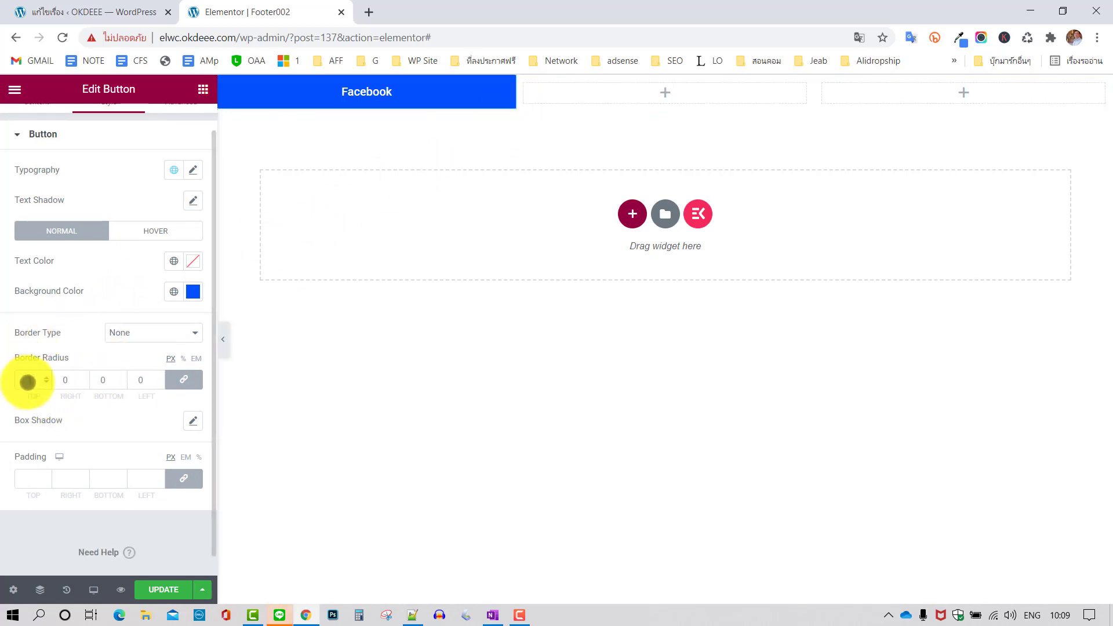
pyautogui.click(27, 382)
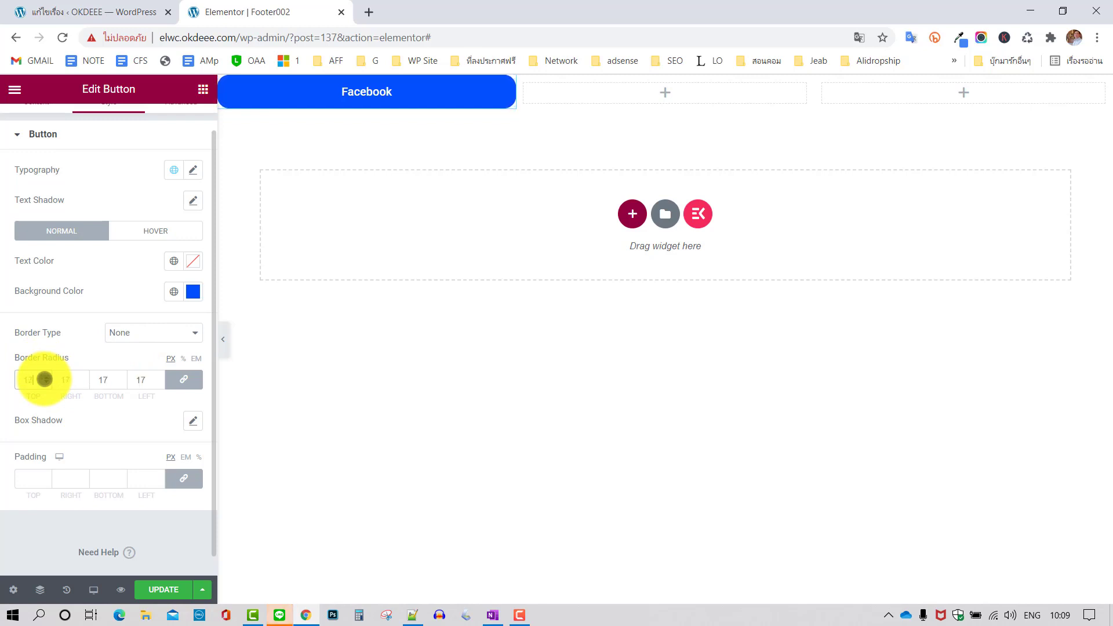
pyautogui.click(46, 377)
pyautogui.click(46, 376)
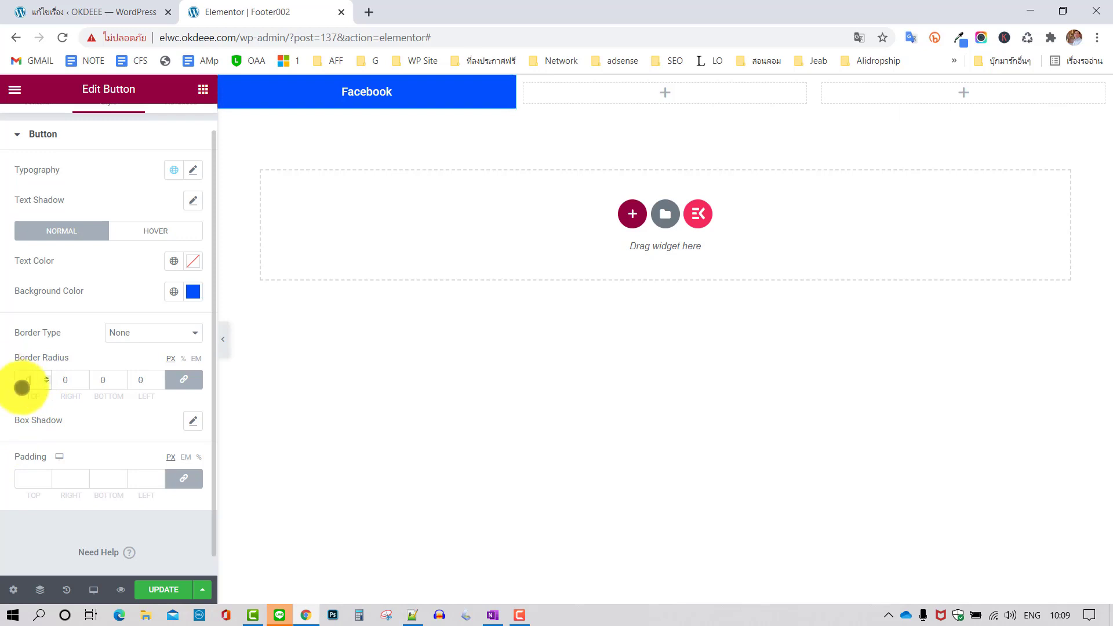
pyautogui.scroll(1, 109, 200)
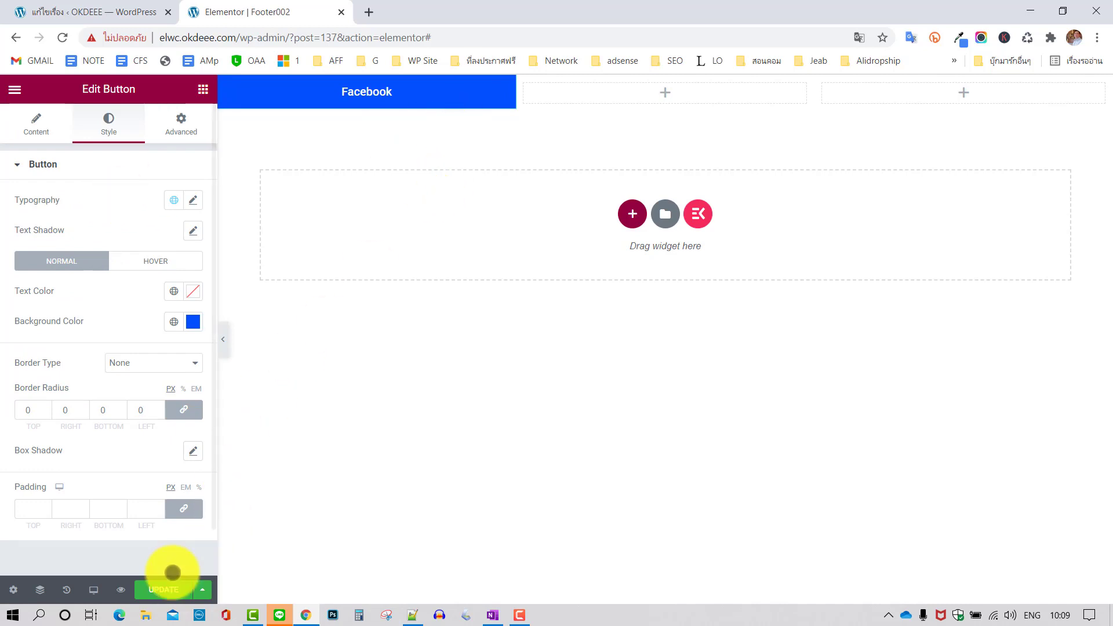
pyautogui.click(164, 587)
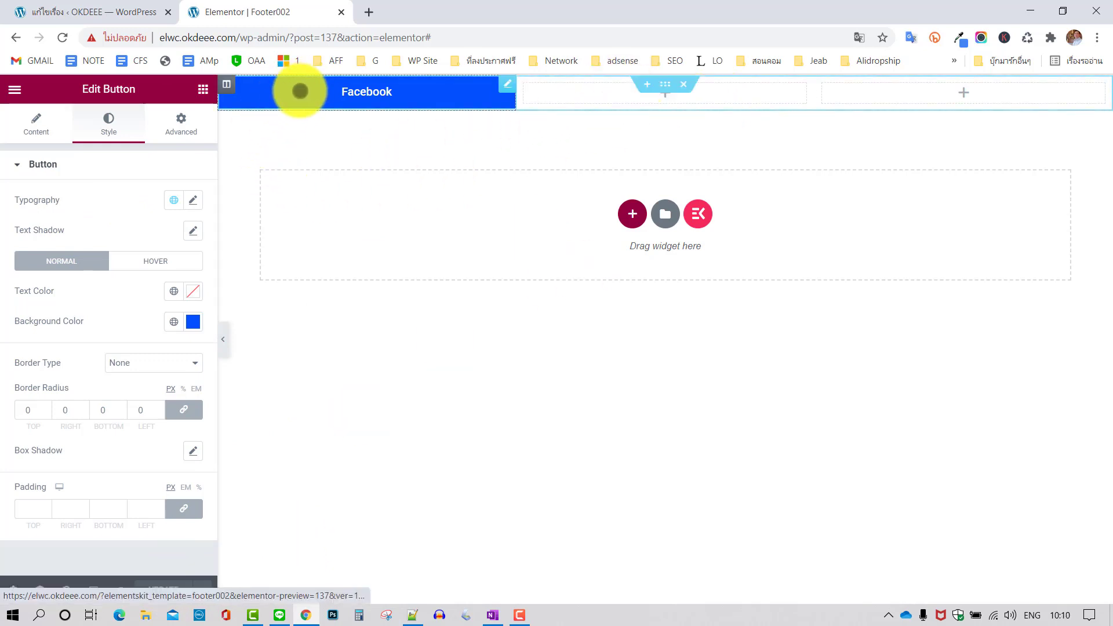
# Duplicate the Facebook button and move the copy into the middle column
pyautogui.rightClick(300, 88)
pyautogui.click(361, 125)
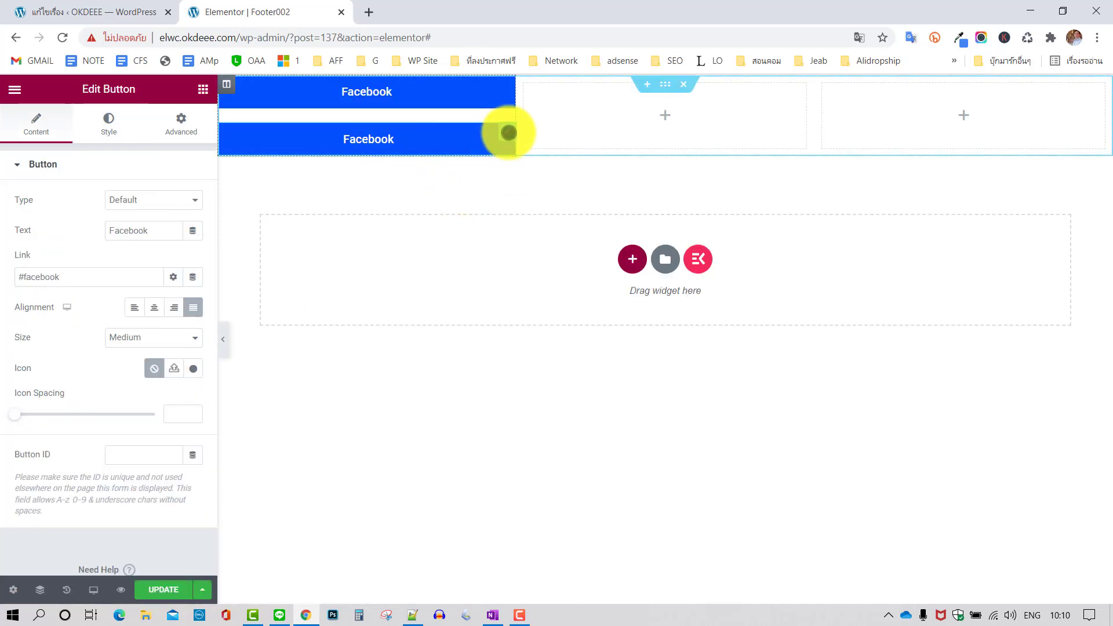
pyautogui.moveTo(510, 131); pyautogui.dragTo(498, 255)
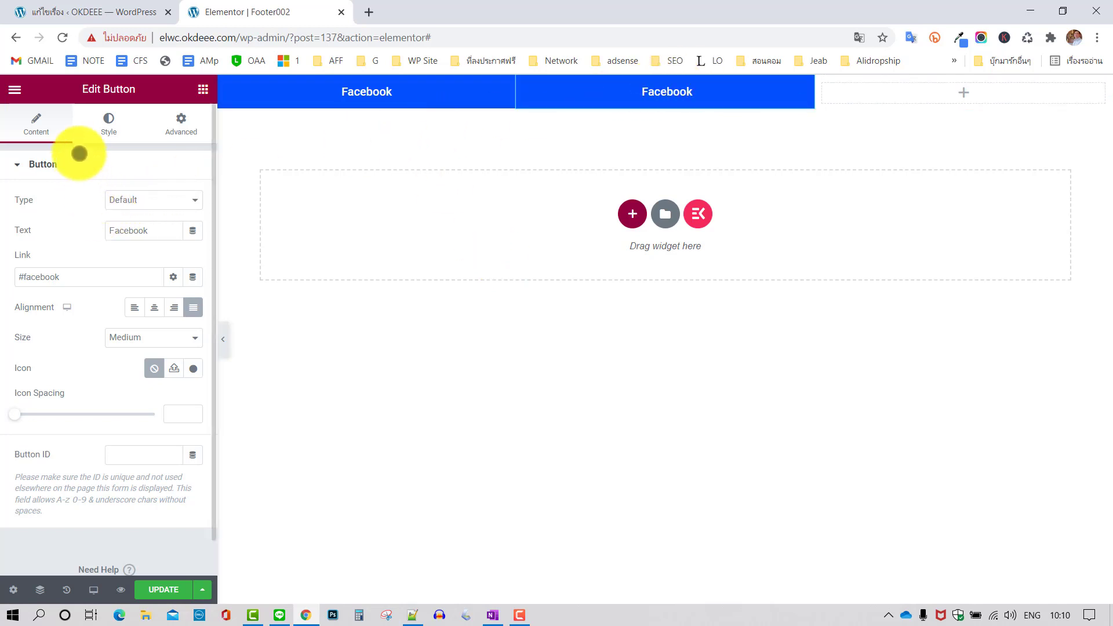
# Relabel the copy 'ไลน์' and clear its #facebook link
pyautogui.moveTo(156, 230); pyautogui.dragTo(83, 229)
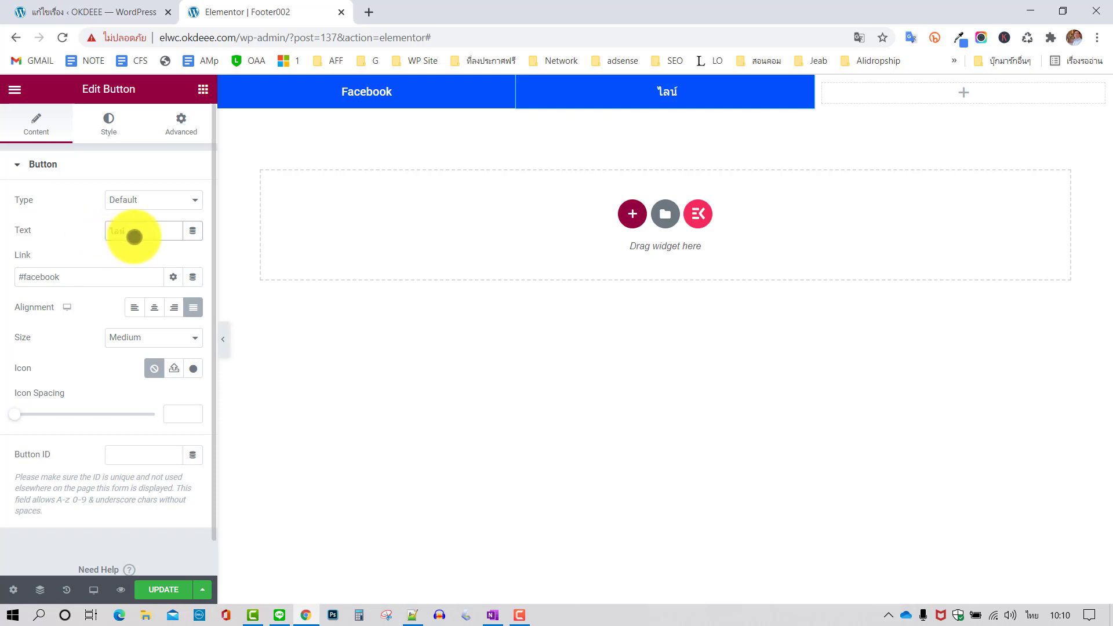
pyautogui.click(143, 229)
pyautogui.moveTo(76, 280); pyautogui.dragTo(6, 275)
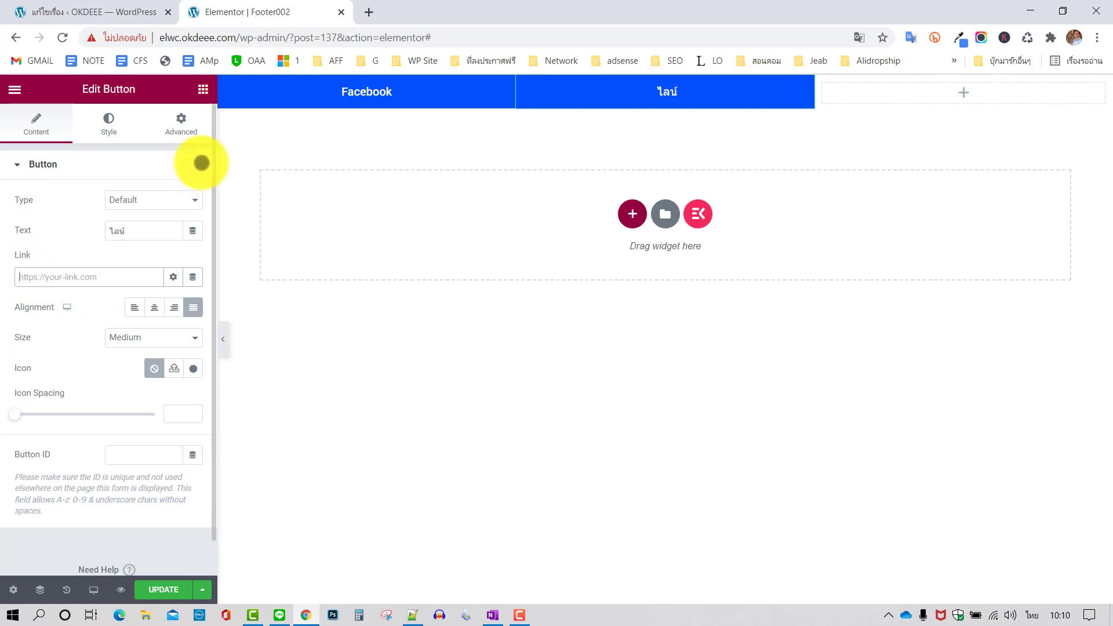
# Open LINE Official Account Manager in a new tab and select the site's account
pyautogui.rightClick(253, 60)
pyautogui.click(266, 70)
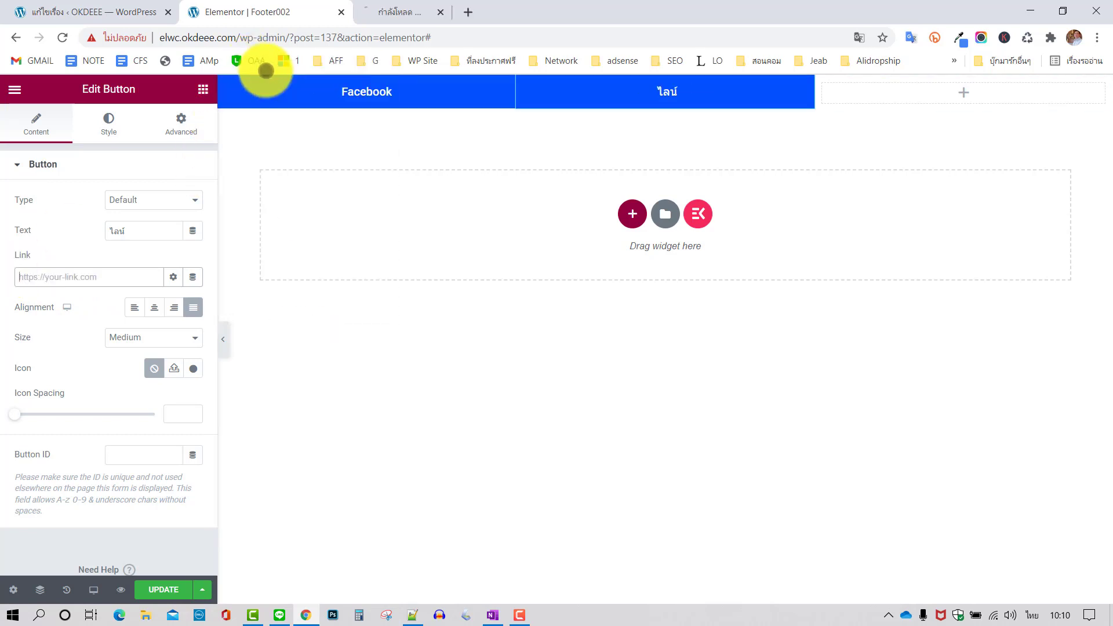
pyautogui.click(423, 11)
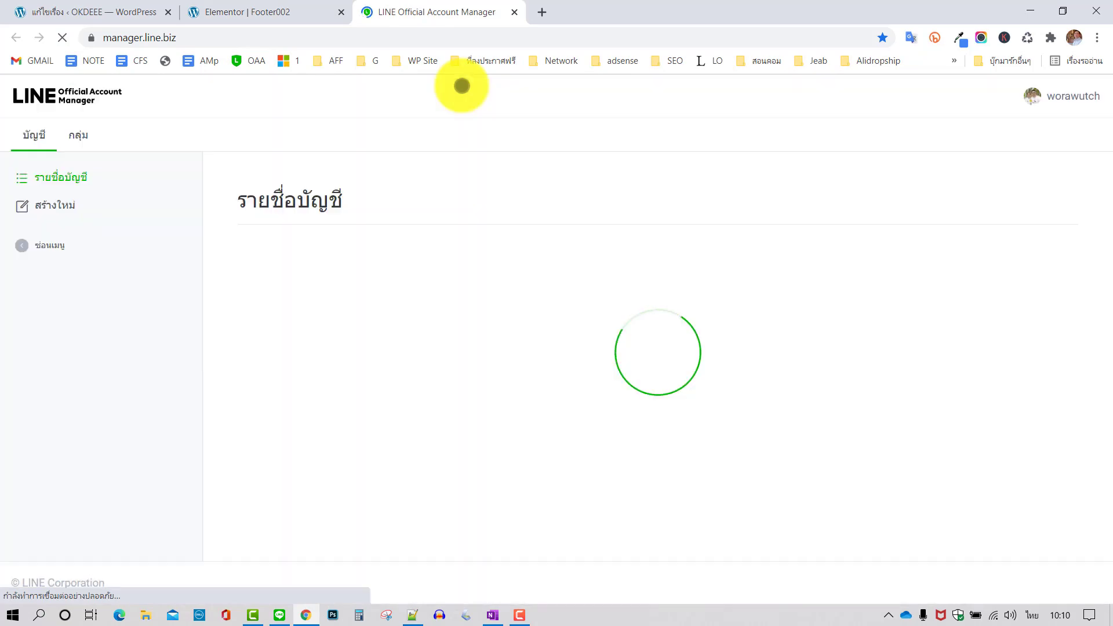
pyautogui.scroll(-3, 456, 309)
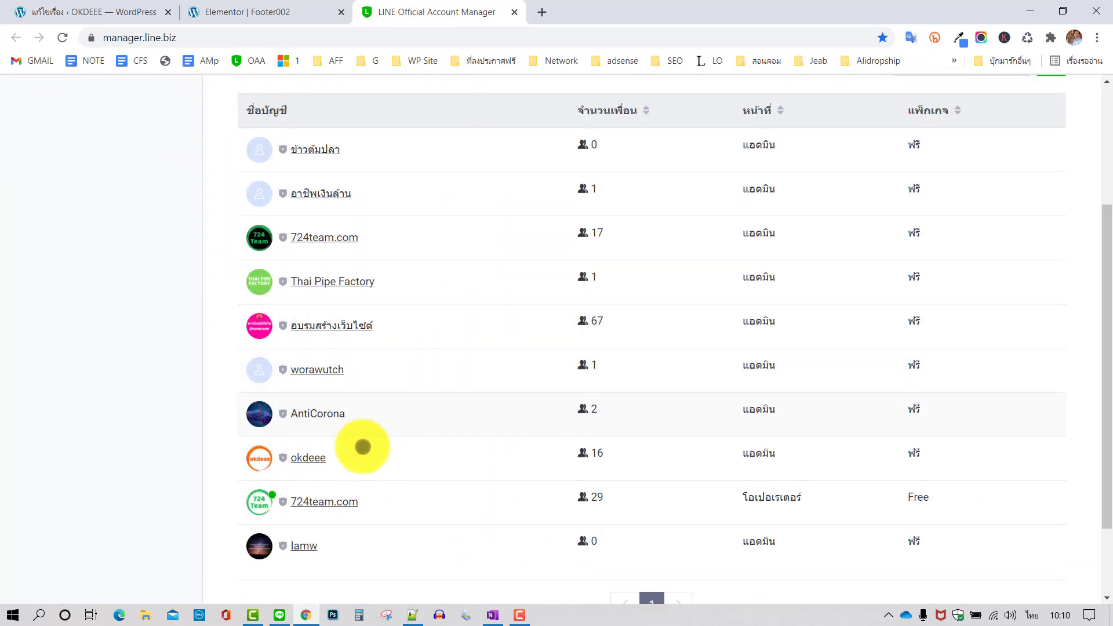
pyautogui.click(318, 455)
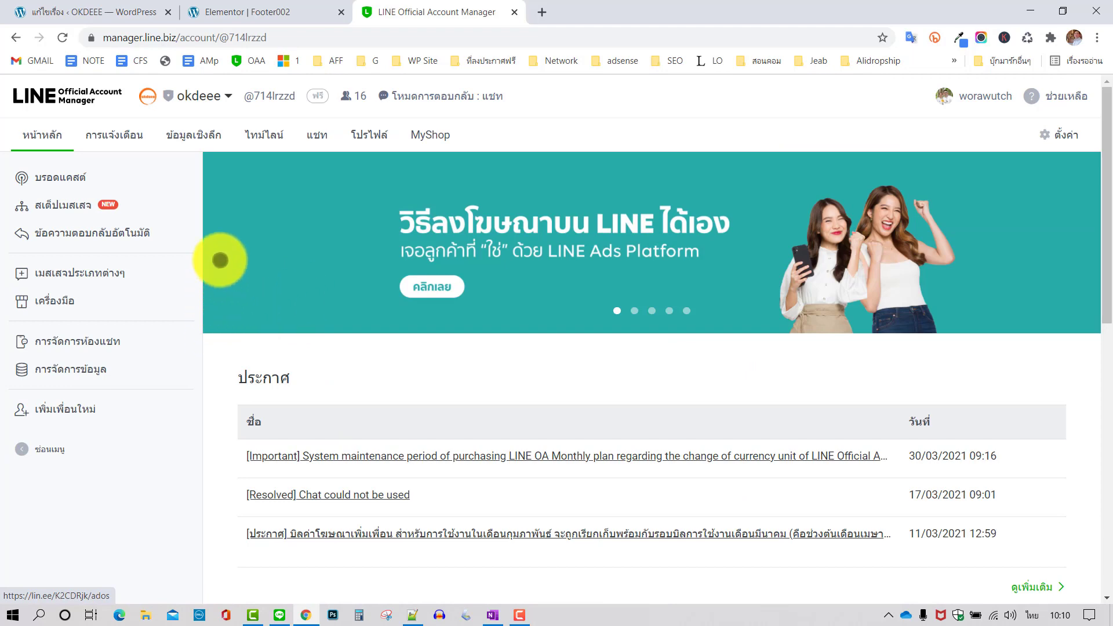
# Copy the add-friend link from เพิ่มเพื่อนใหม่ and return to the Elementor tab
pyautogui.click(62, 411)
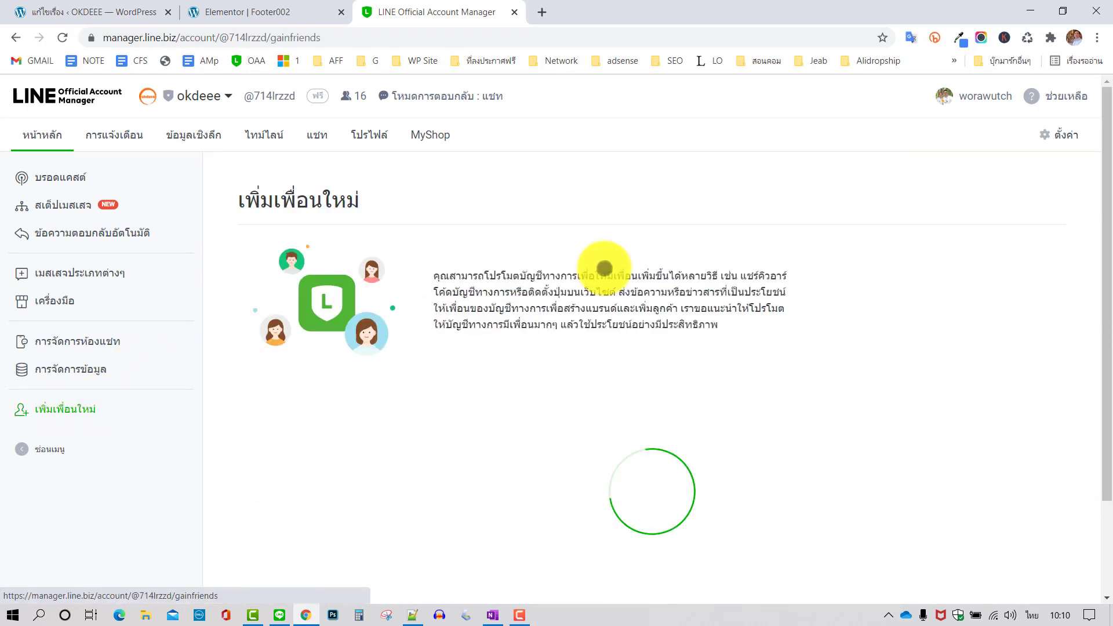
pyautogui.scroll(-2, 658, 248)
pyautogui.click(775, 323)
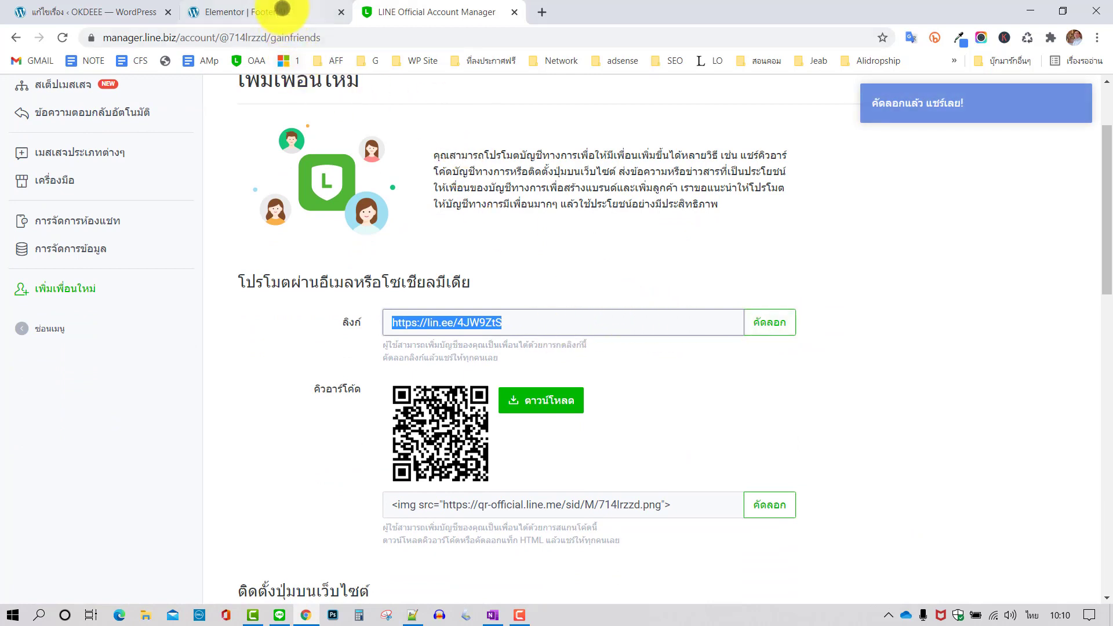
pyautogui.click(281, 11)
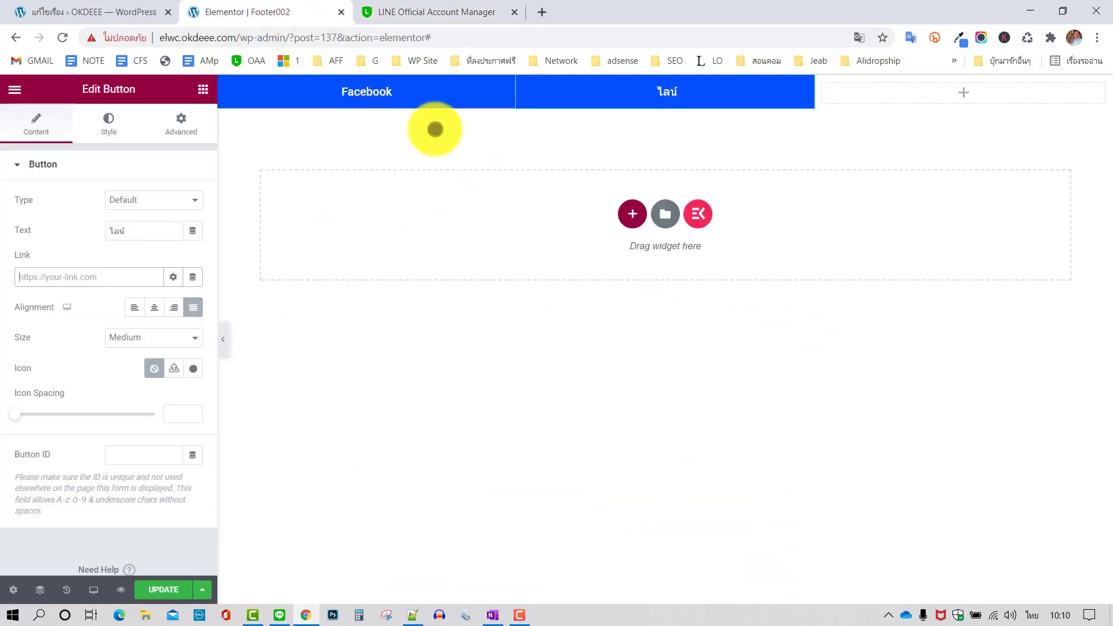
# Paste the LINE add-friend link into the ไลน์ button, give it a green #24C802 background, and save
pyautogui.rightClick(101, 276)
pyautogui.click(141, 396)
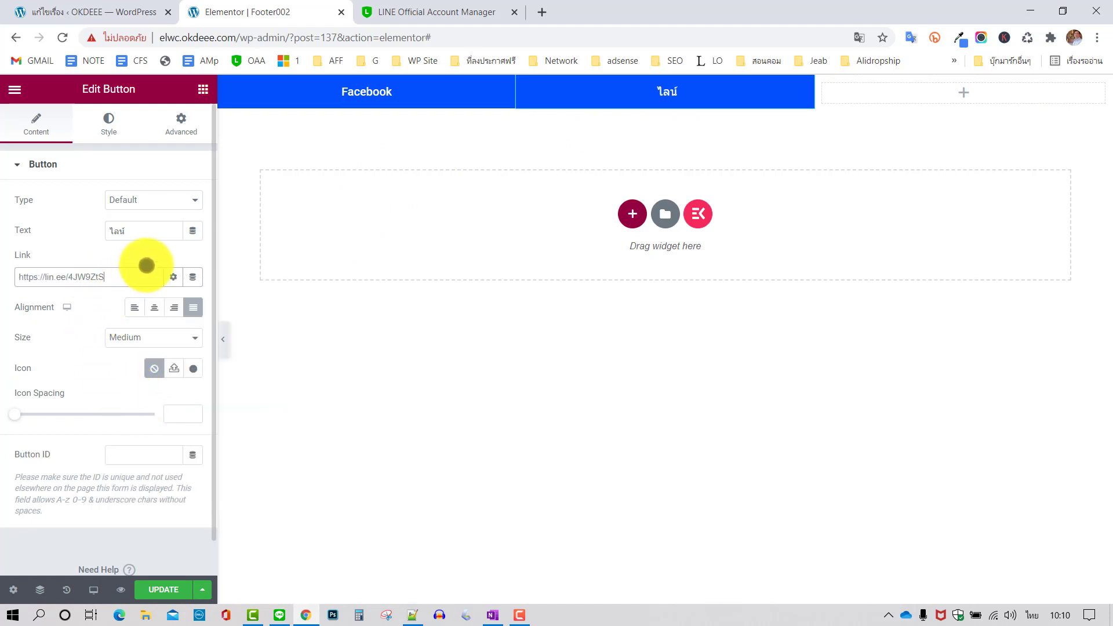
pyautogui.click(107, 118)
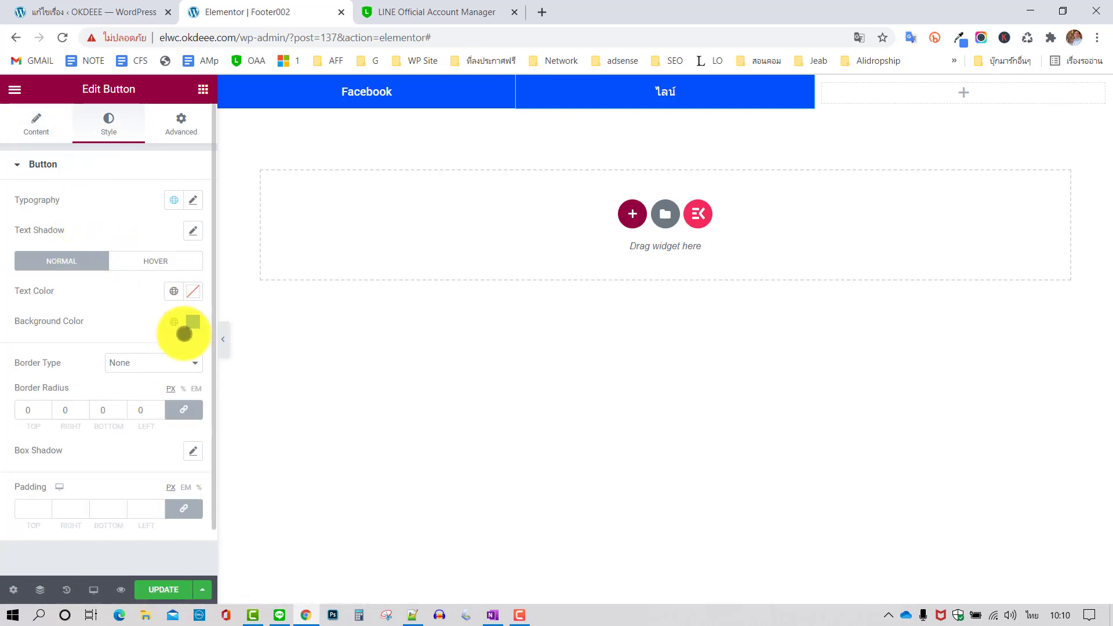
pyautogui.click(193, 322)
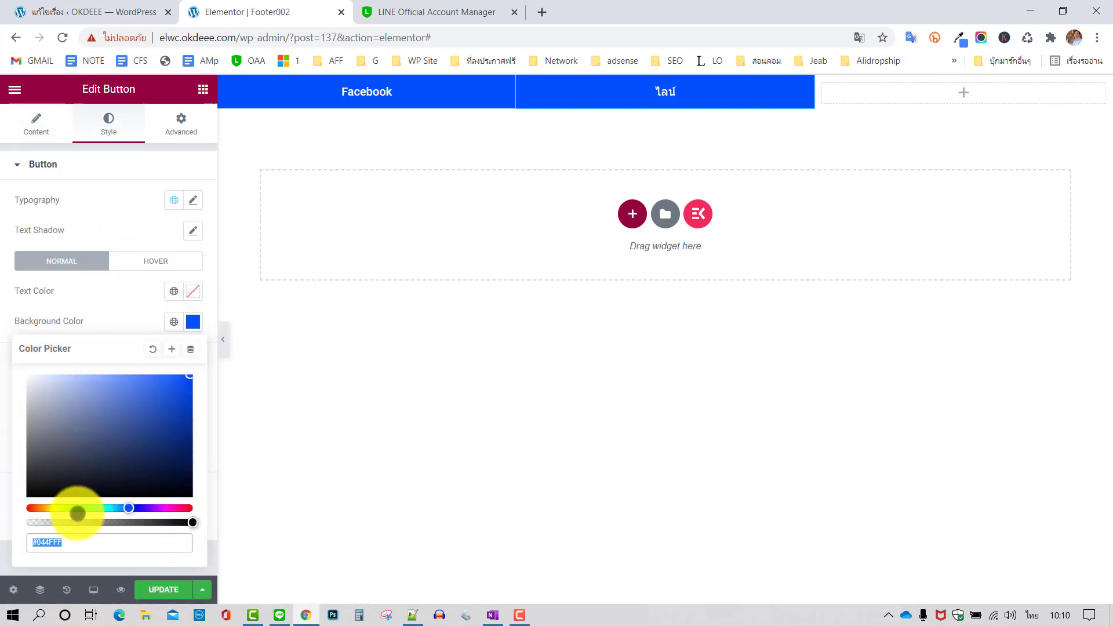
pyautogui.click(77, 510)
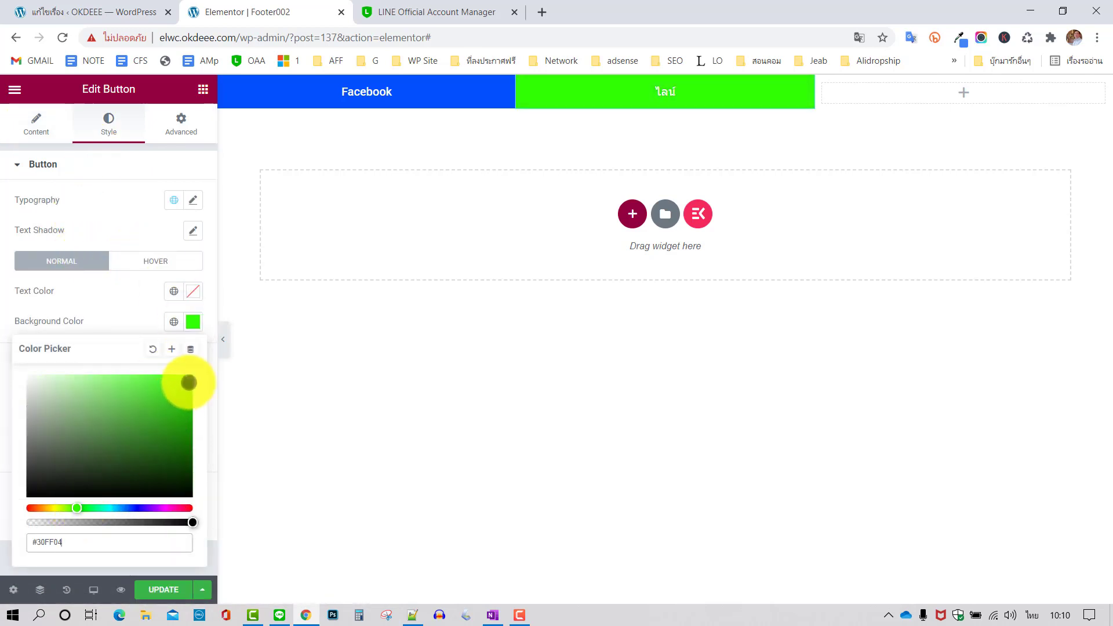
pyautogui.moveTo(190, 383); pyautogui.dragTo(192, 401)
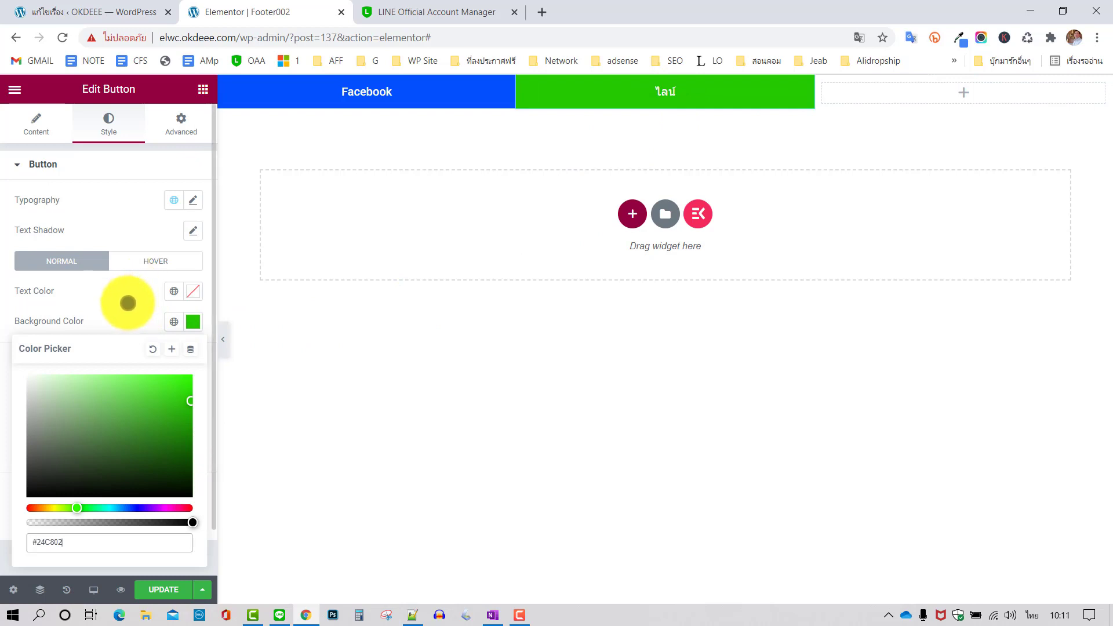
pyautogui.click(128, 303)
pyautogui.click(171, 588)
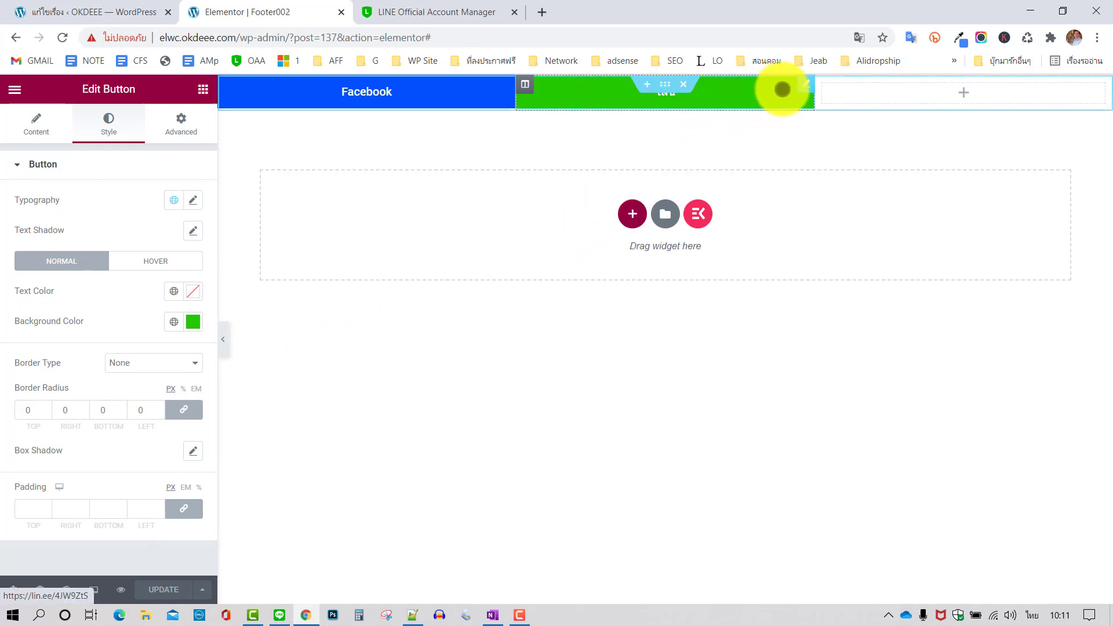
# Duplicate the ไลน์ button into the empty right column and relabel the copy โทรหา
pyautogui.rightClick(764, 88)
pyautogui.click(791, 117)
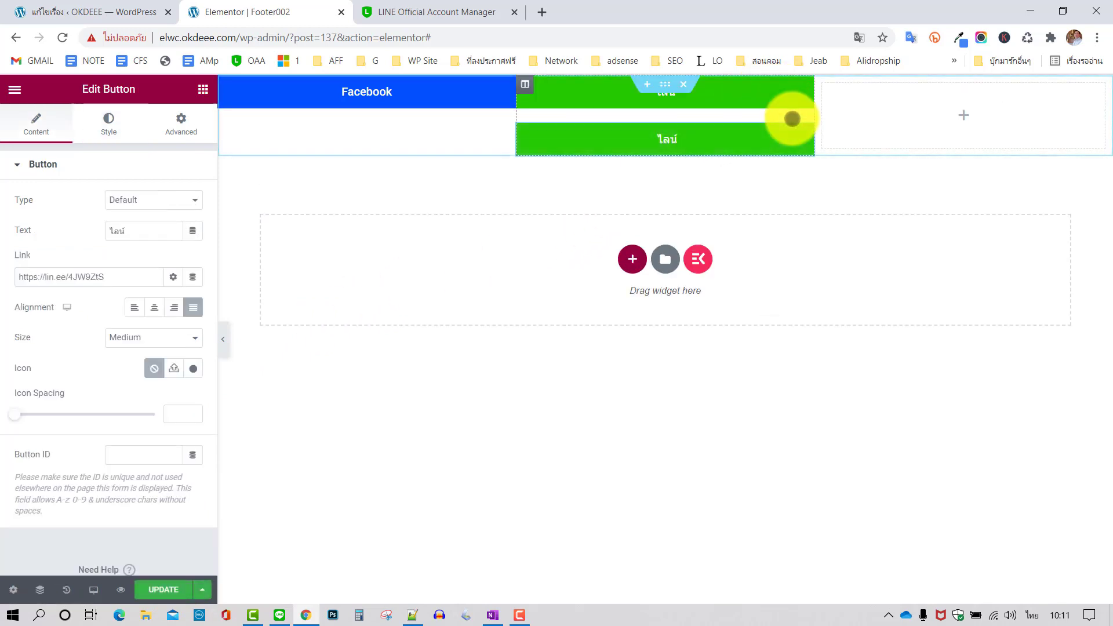
pyautogui.moveTo(805, 130); pyautogui.dragTo(954, 99)
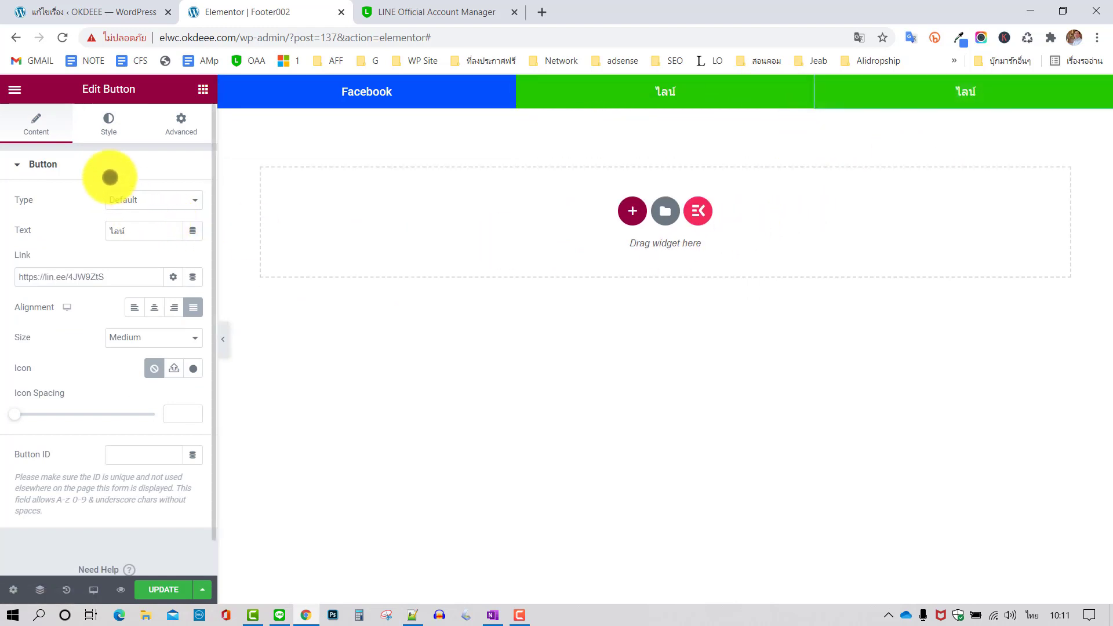
pyautogui.moveTo(134, 231); pyautogui.dragTo(88, 239)
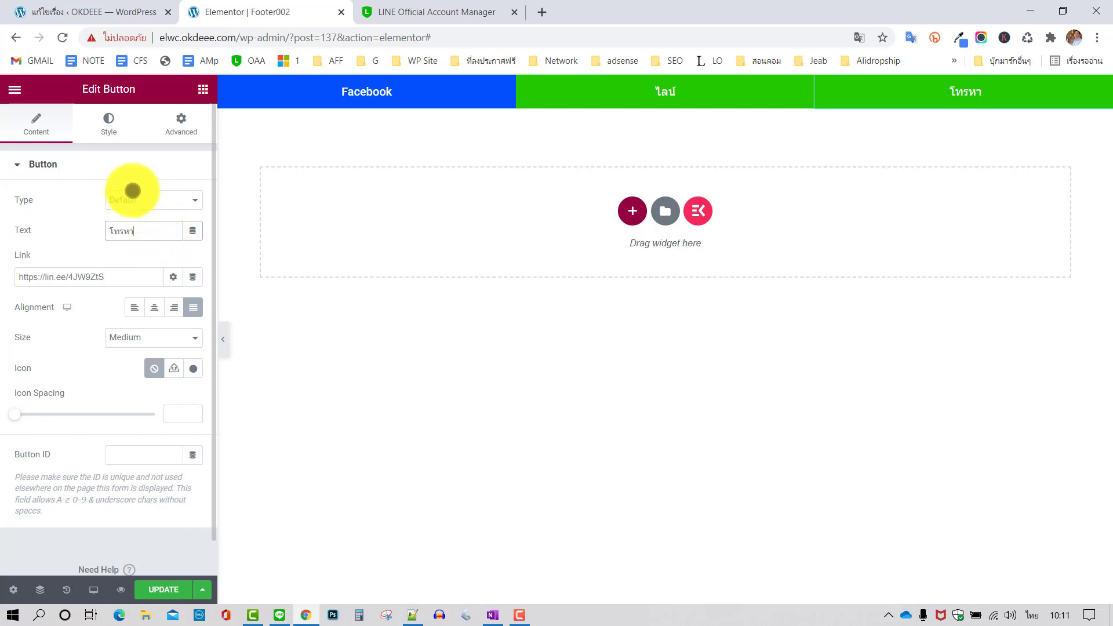
# Set the โทรหา button's background color to red #FF0000
pyautogui.click(109, 124)
pyautogui.click(197, 322)
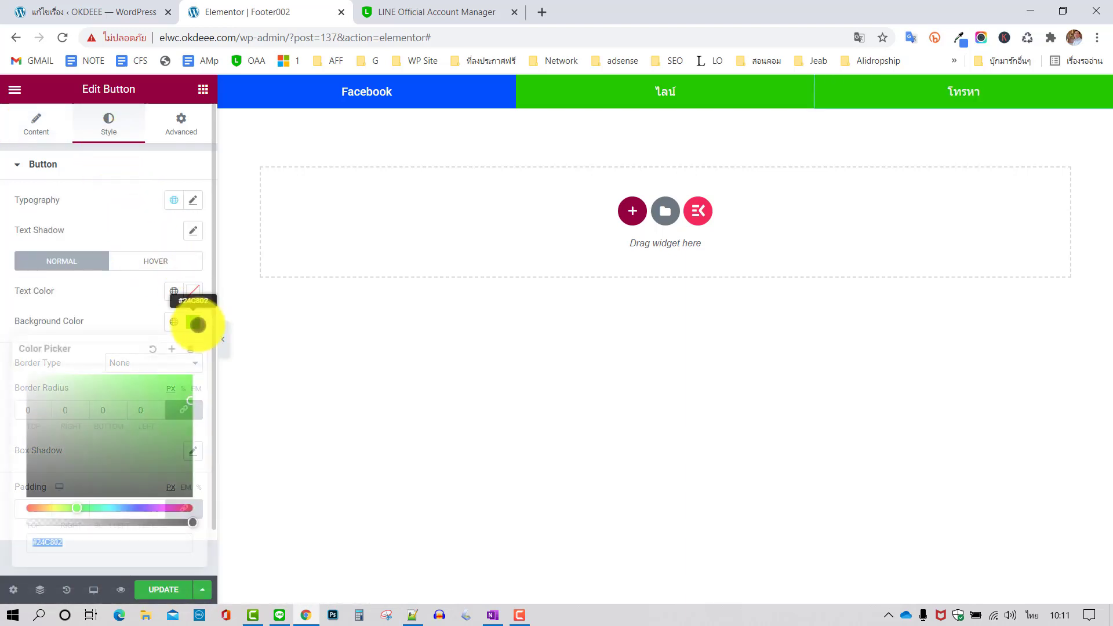
pyautogui.click(31, 508)
pyautogui.moveTo(32, 509); pyautogui.dragTo(18, 509)
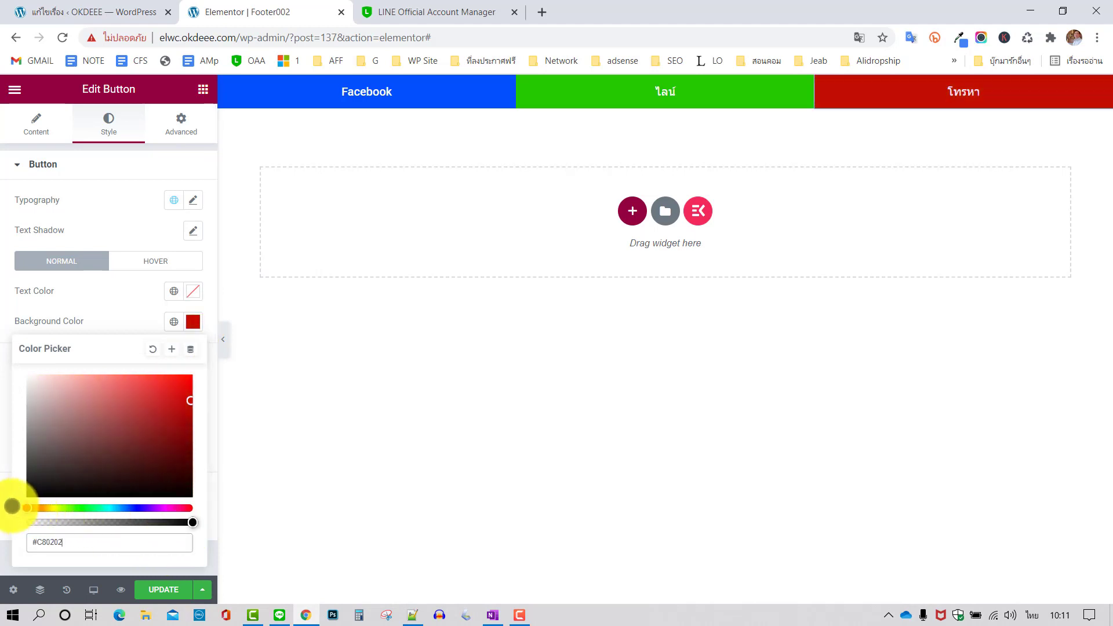
pyautogui.click(191, 378)
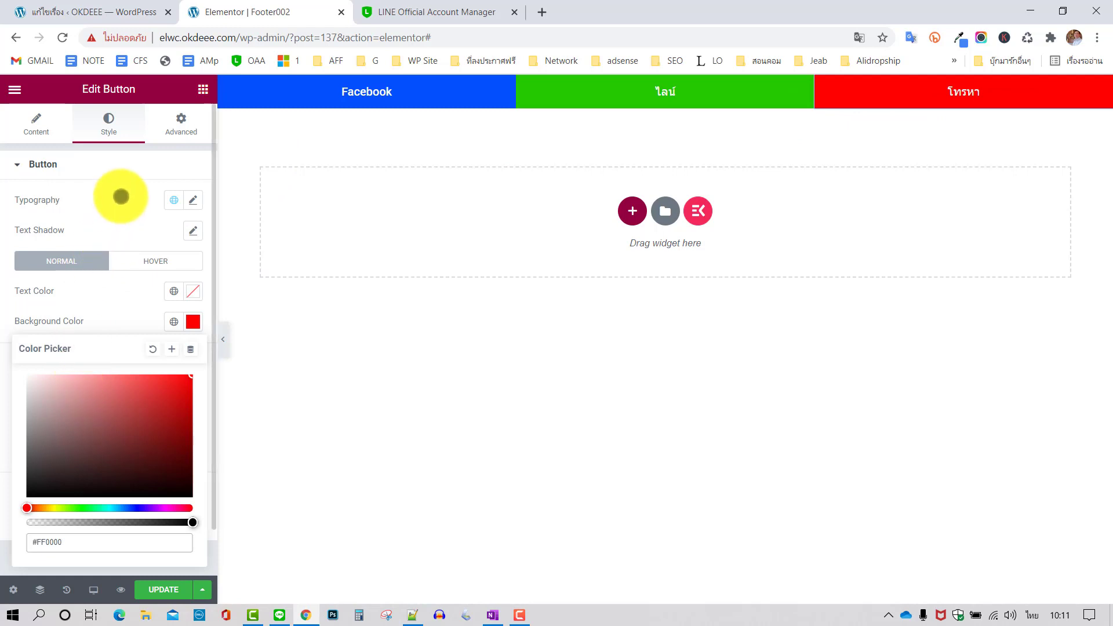
pyautogui.click(119, 194)
pyautogui.click(40, 123)
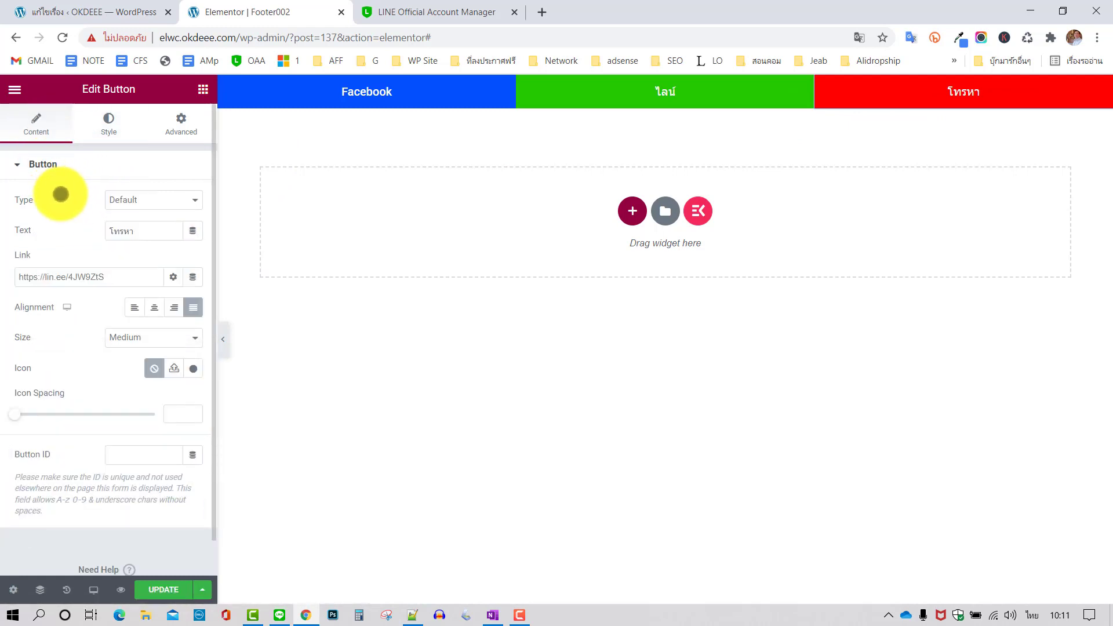
# Replace the โทรหา button's LINE link with a tel: phone link and save the template
pyautogui.moveTo(124, 276); pyautogui.dragTo(5, 268)
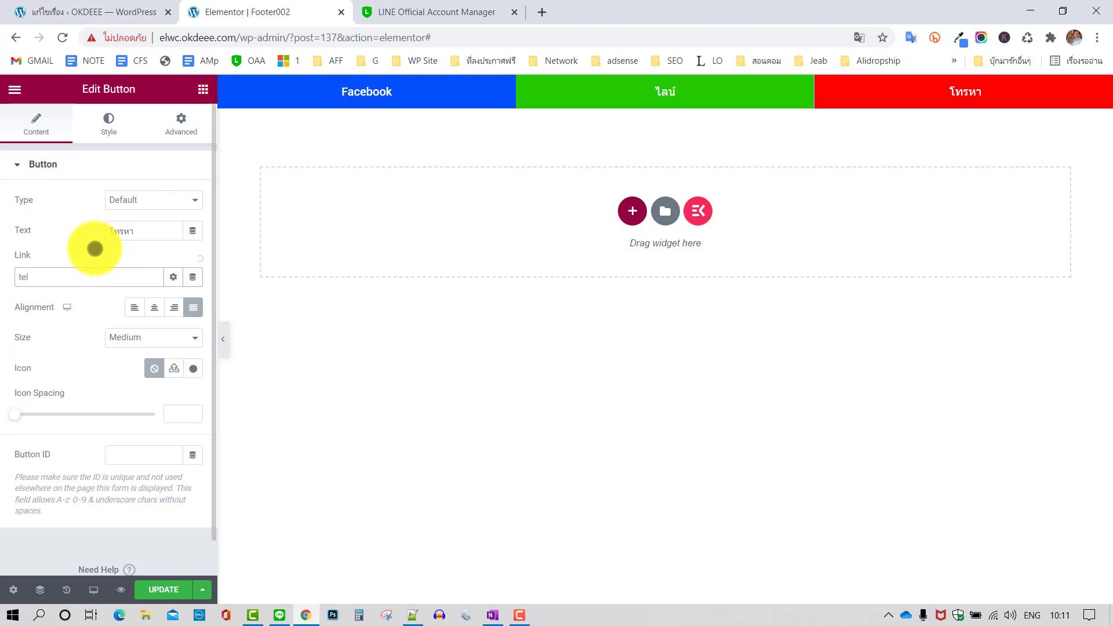
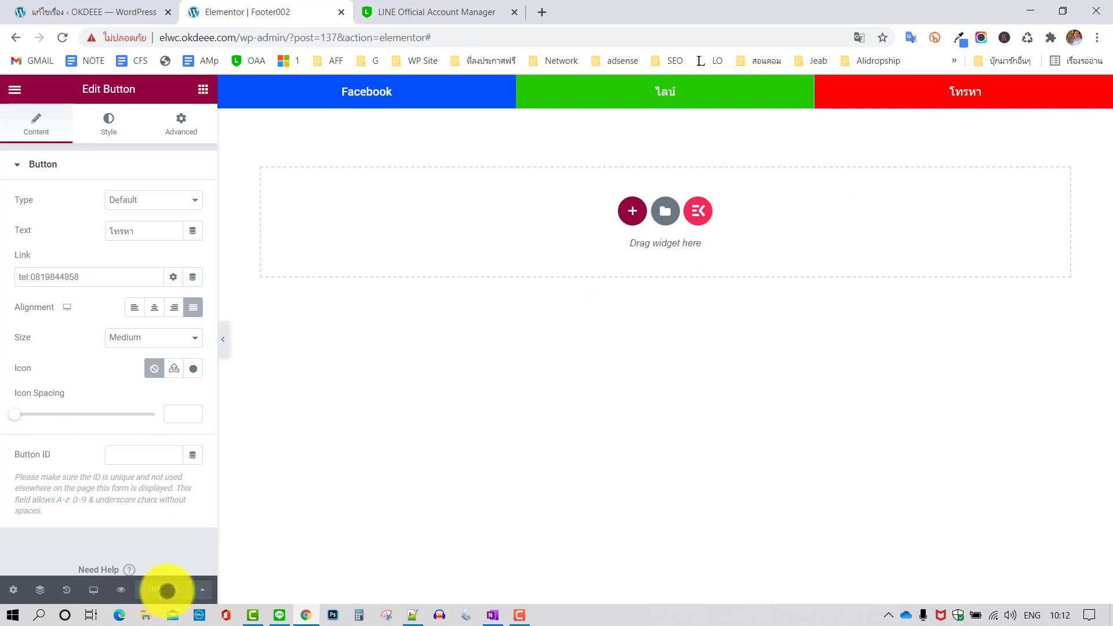
pyautogui.click(167, 590)
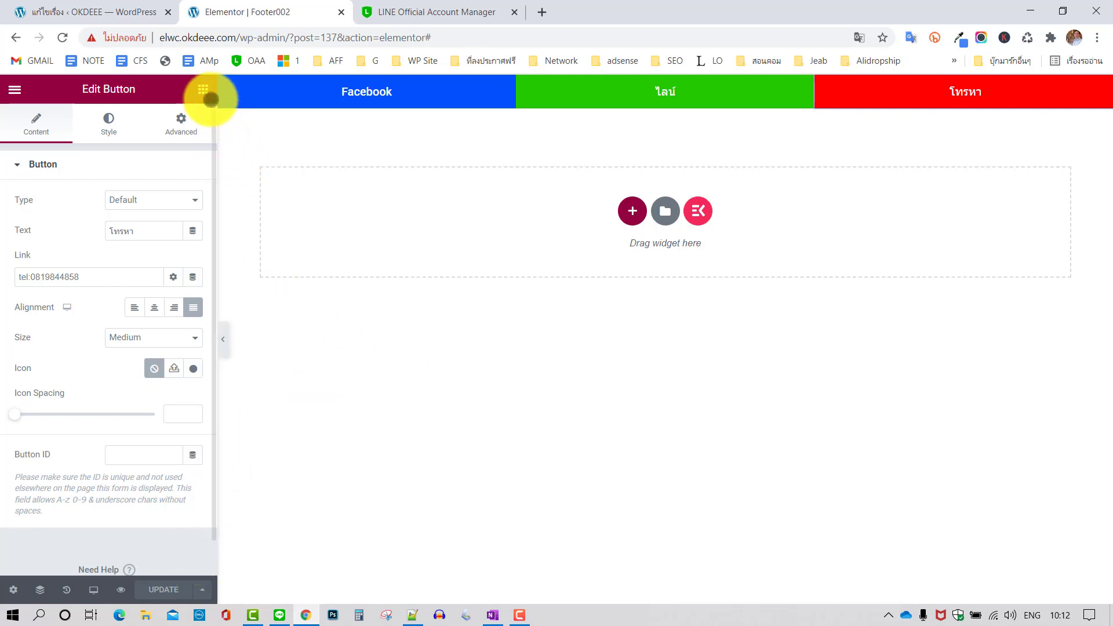
# Add an HTML widget beneath the ไลน์ button in the footer
pyautogui.click(203, 88)
pyautogui.scroll(-9, 151, 331)
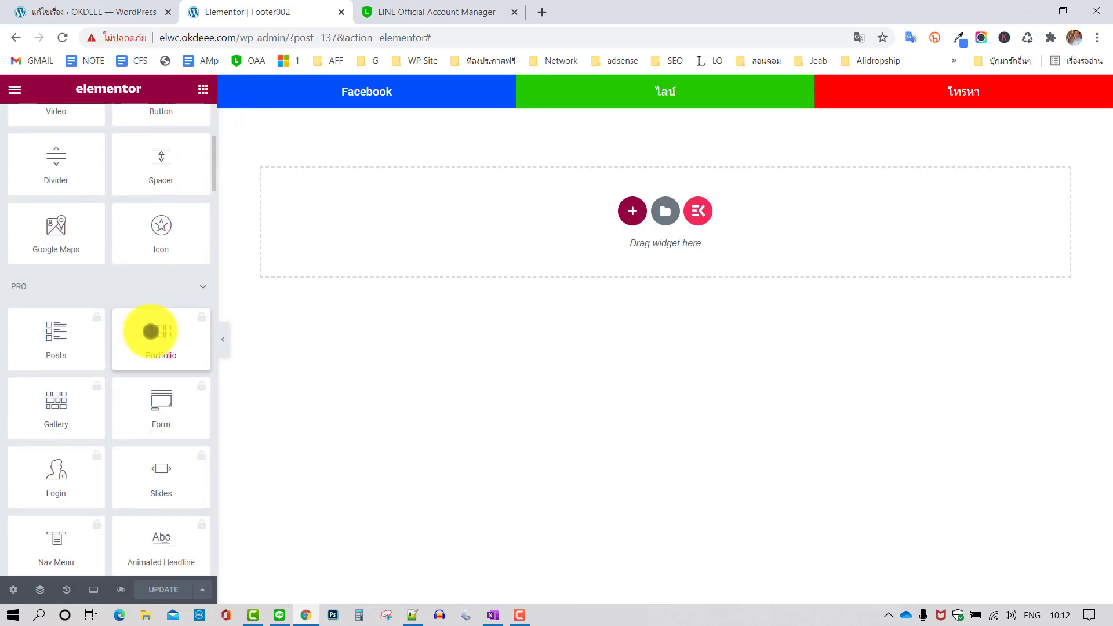
pyautogui.scroll(-15, 151, 331)
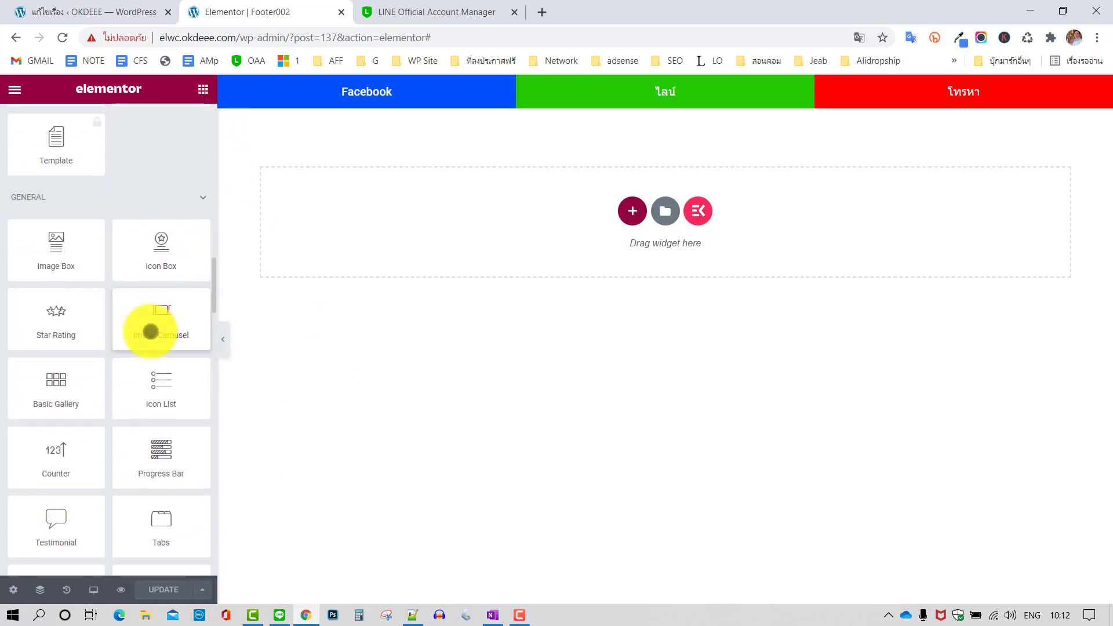
pyautogui.scroll(-5, 151, 331)
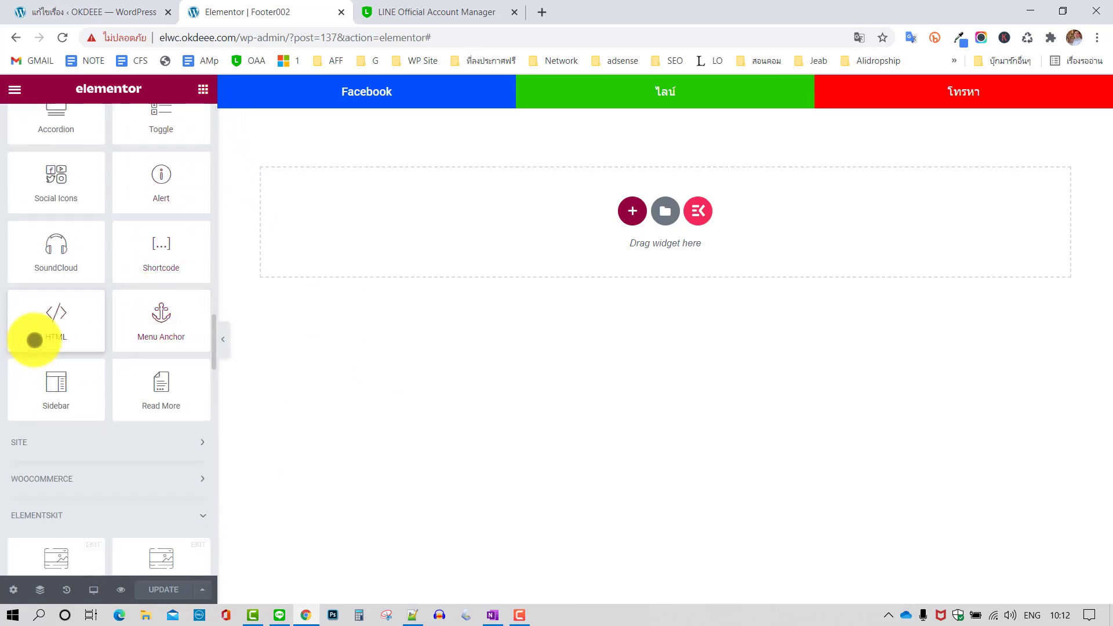
pyautogui.scroll(2, 63, 326)
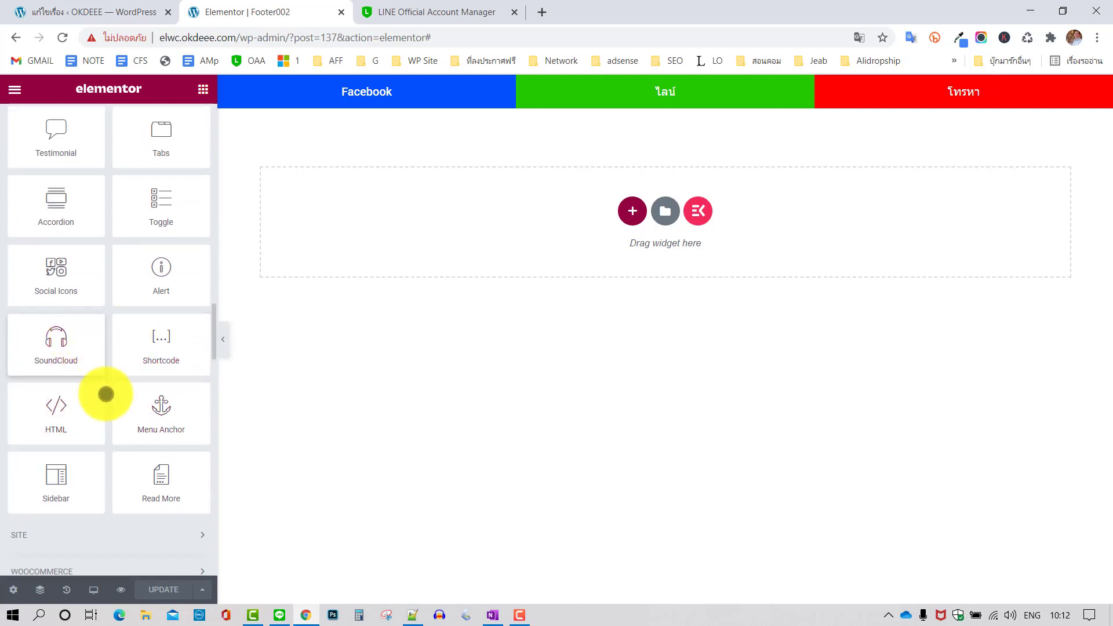
pyautogui.moveTo(56, 410); pyautogui.dragTo(586, 278)
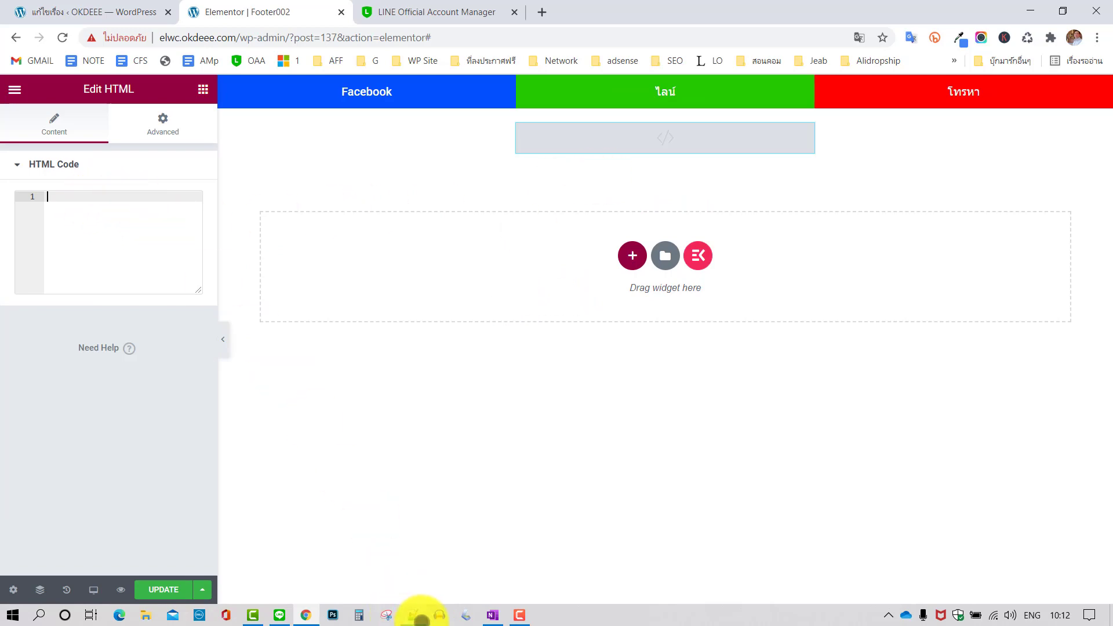
# Copy the whole footer CSS block from Notepad++ and return to Elementor
pyautogui.click(412, 616)
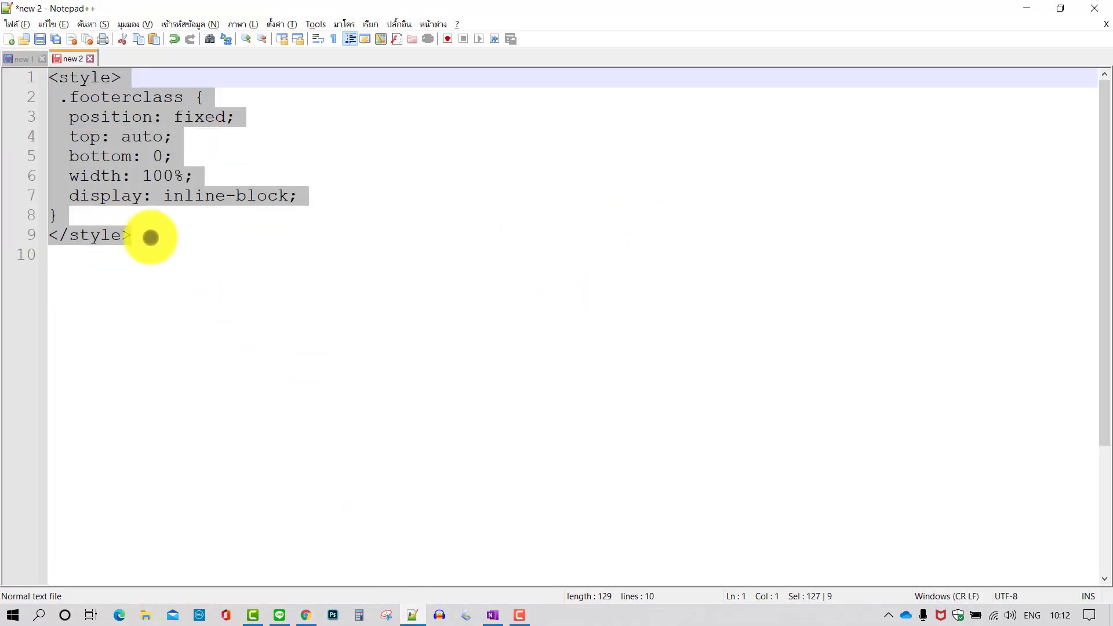
pyautogui.click(67, 234)
pyautogui.moveTo(68, 234); pyautogui.dragTo(74, 87)
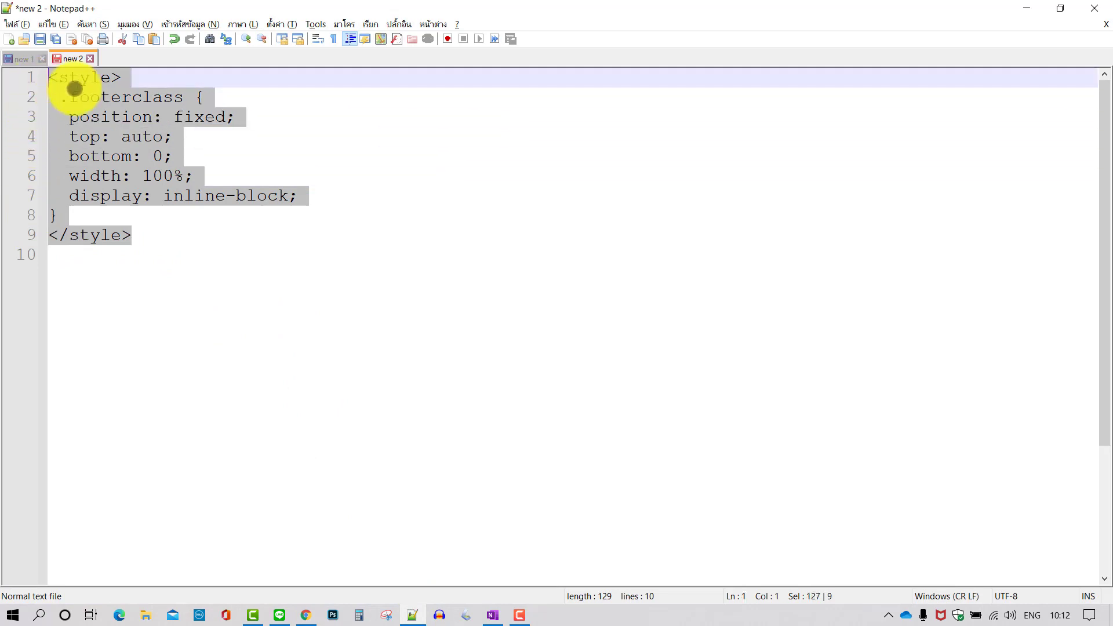
pyautogui.rightClick(85, 90)
pyautogui.click(116, 114)
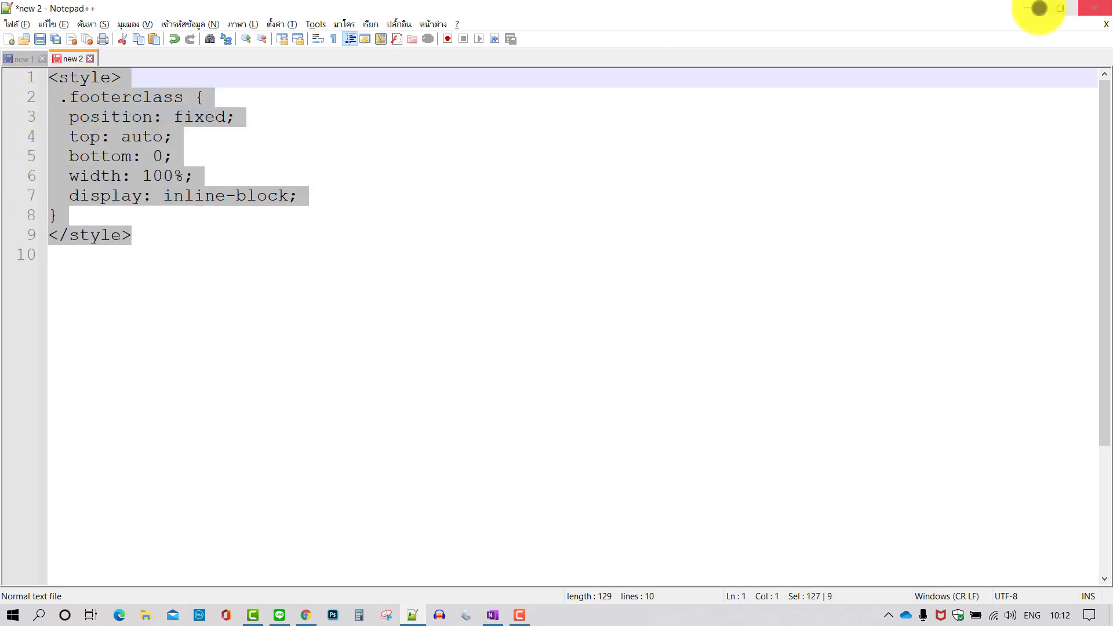
pyautogui.click(1029, 6)
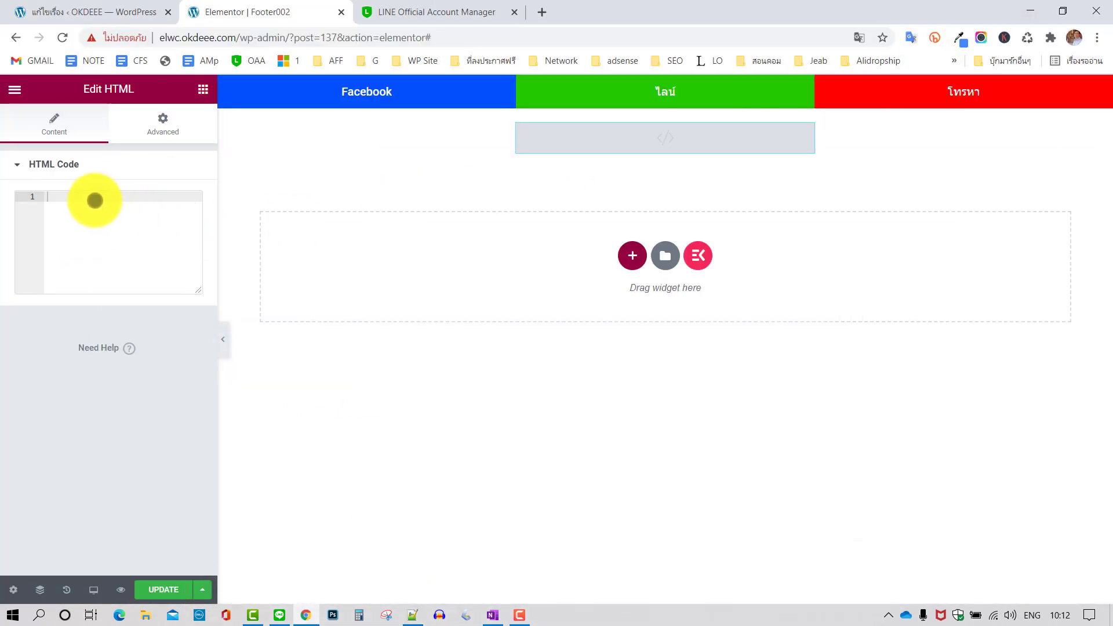
# Paste the footer <style> block into the HTML Code box, then copy the class name footerclass
pyautogui.rightClick(95, 200)
pyautogui.click(127, 314)
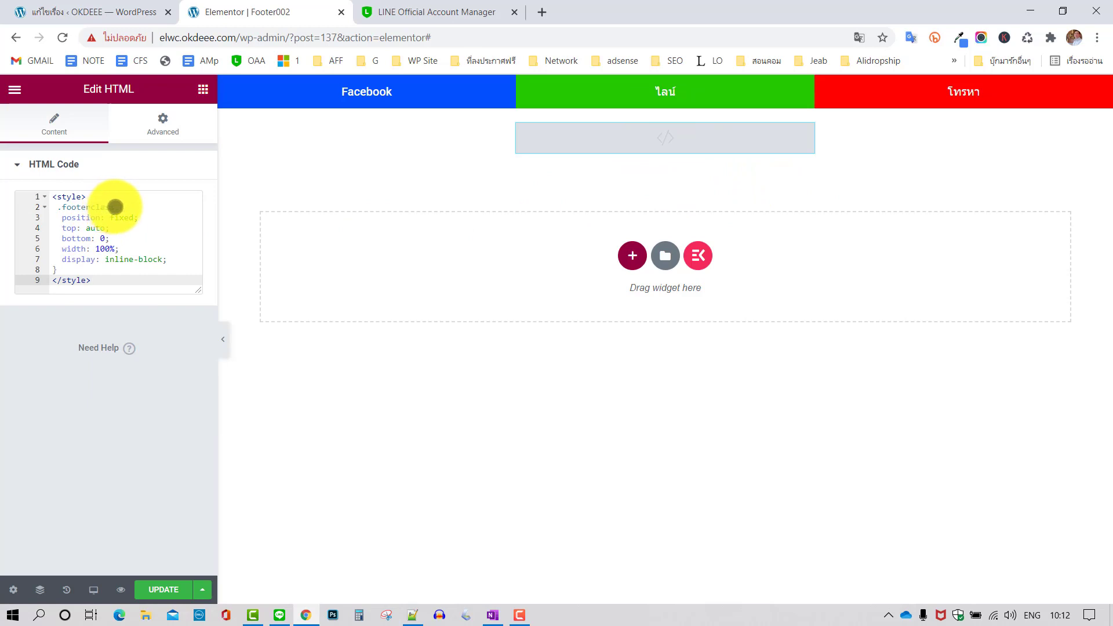
pyautogui.moveTo(115, 207); pyautogui.dragTo(74, 204)
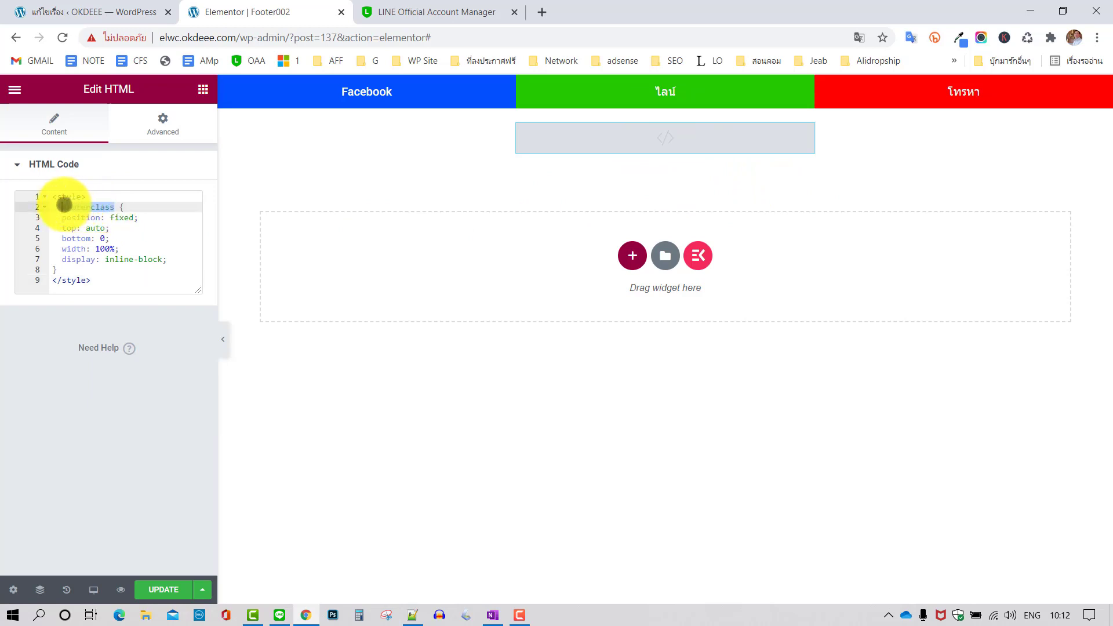
pyautogui.rightClick(83, 204)
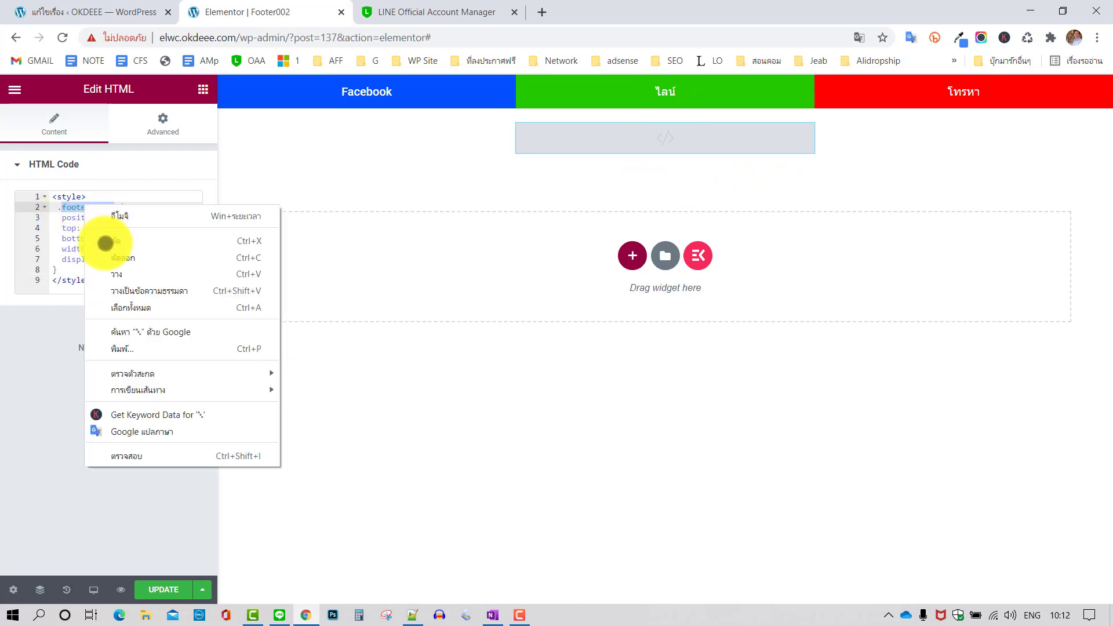
pyautogui.click(124, 257)
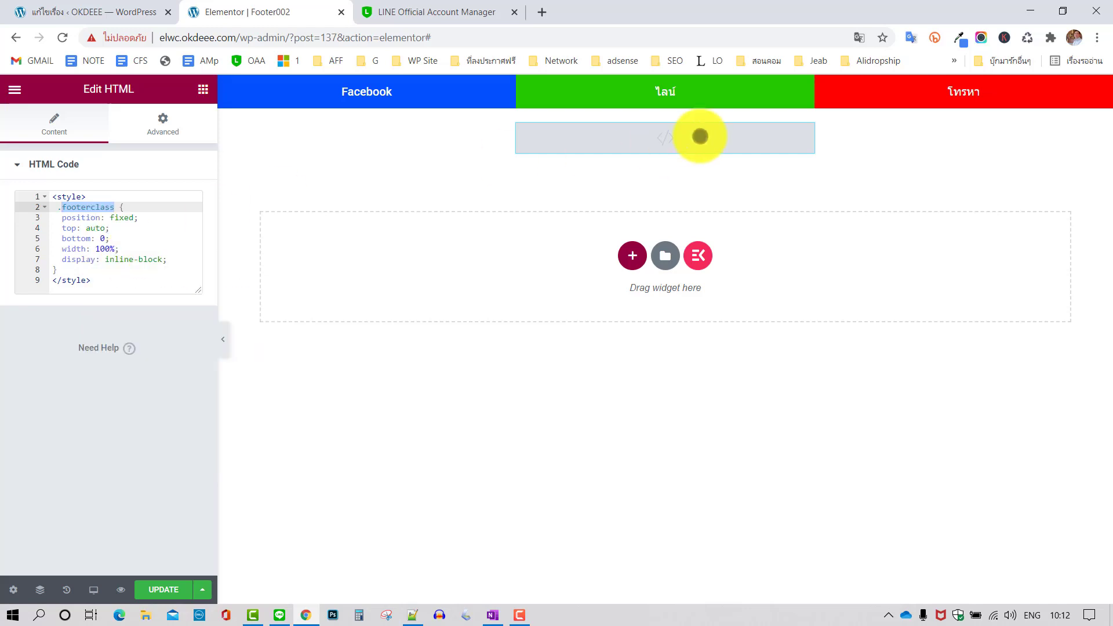
# Enter footerclass as the footer section's CSS class under Advanced settings
pyautogui.click(667, 87)
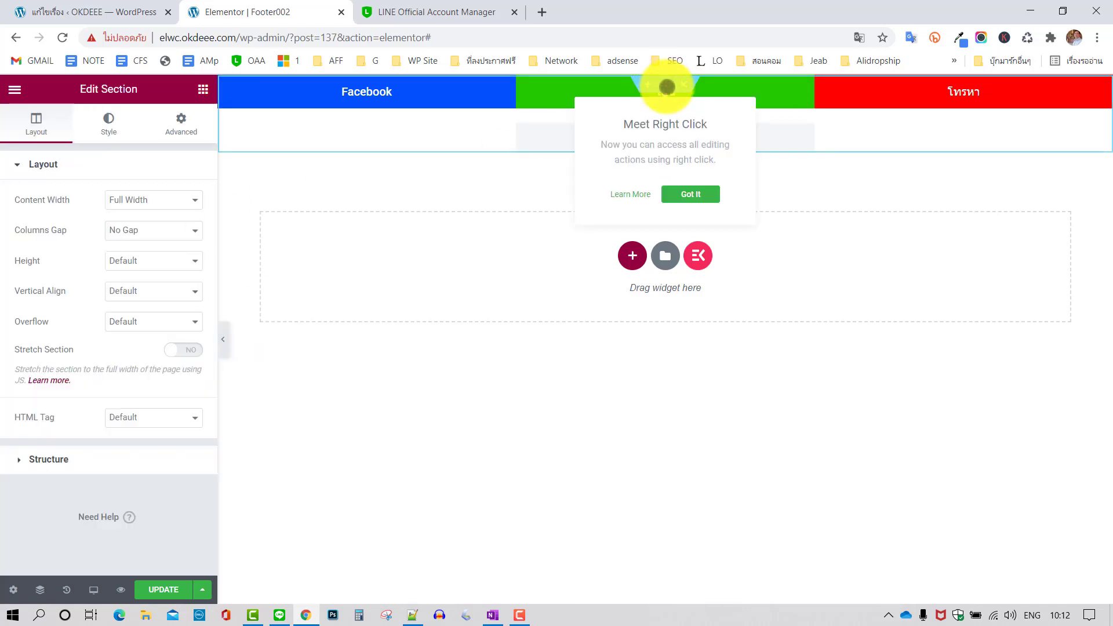
pyautogui.click(184, 118)
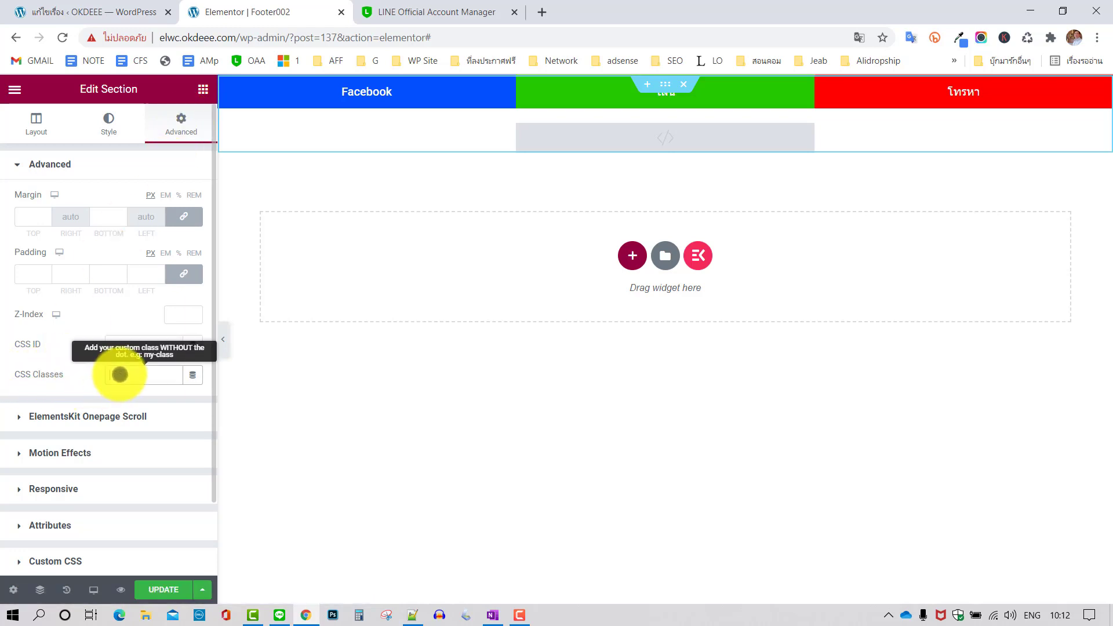
pyautogui.rightClick(120, 374)
pyautogui.click(158, 488)
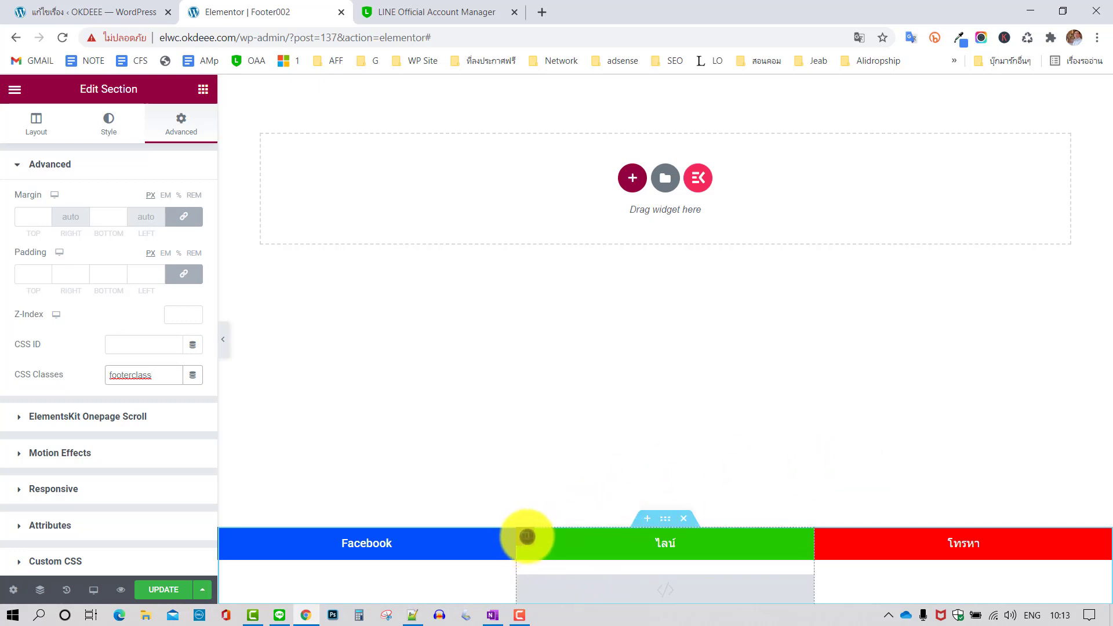
# Set Widgets Space to 0 for the ไลน์ and red call columns
pyautogui.click(526, 536)
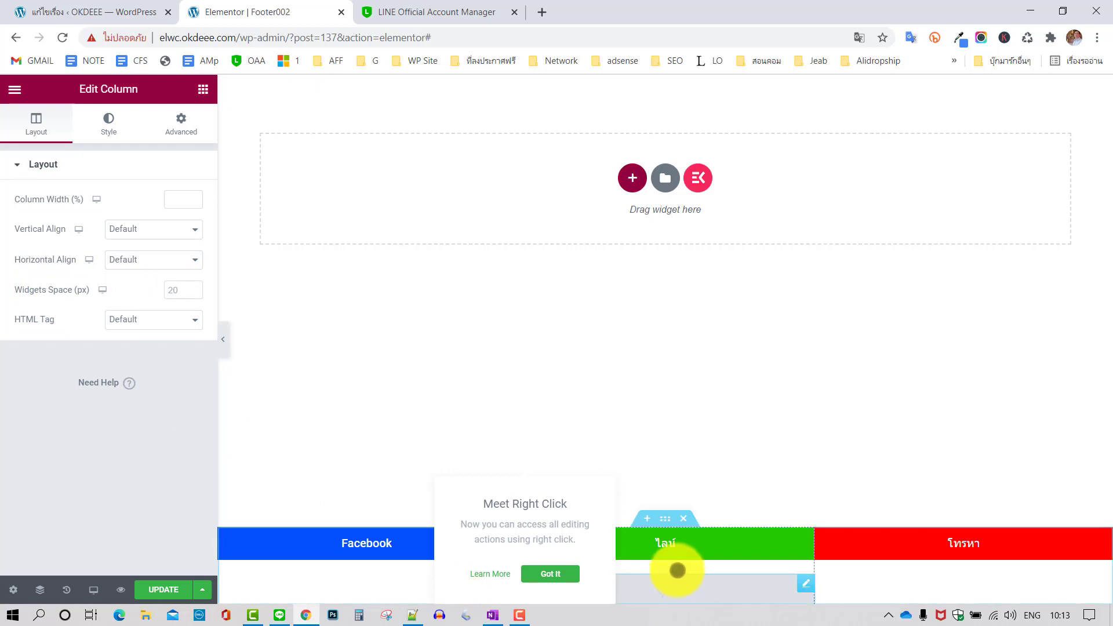
pyautogui.click(155, 288)
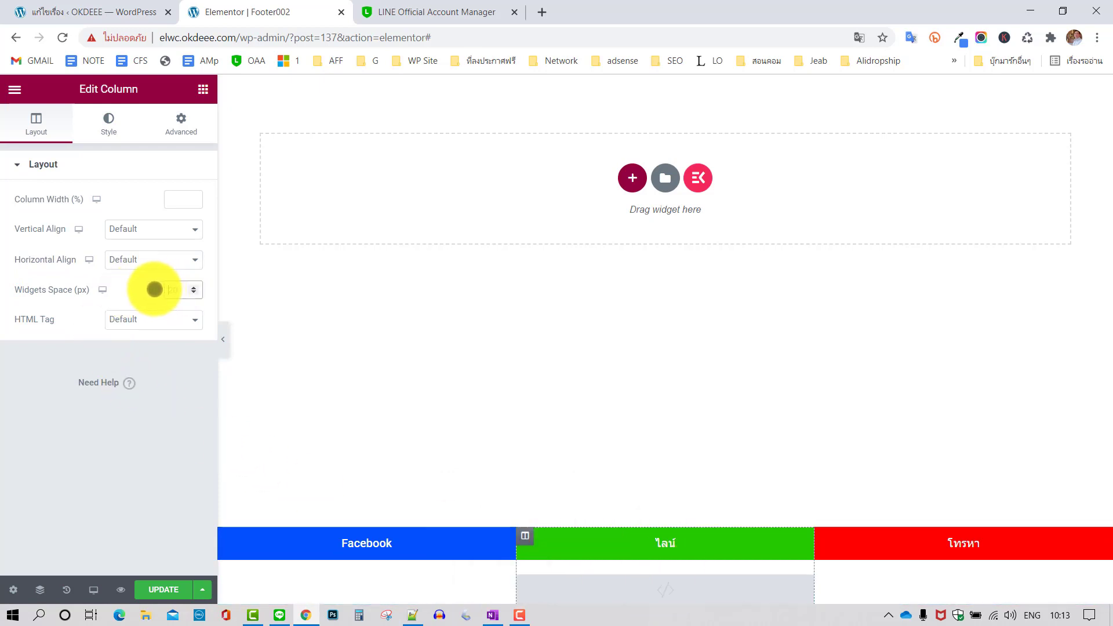
pyautogui.write('0')
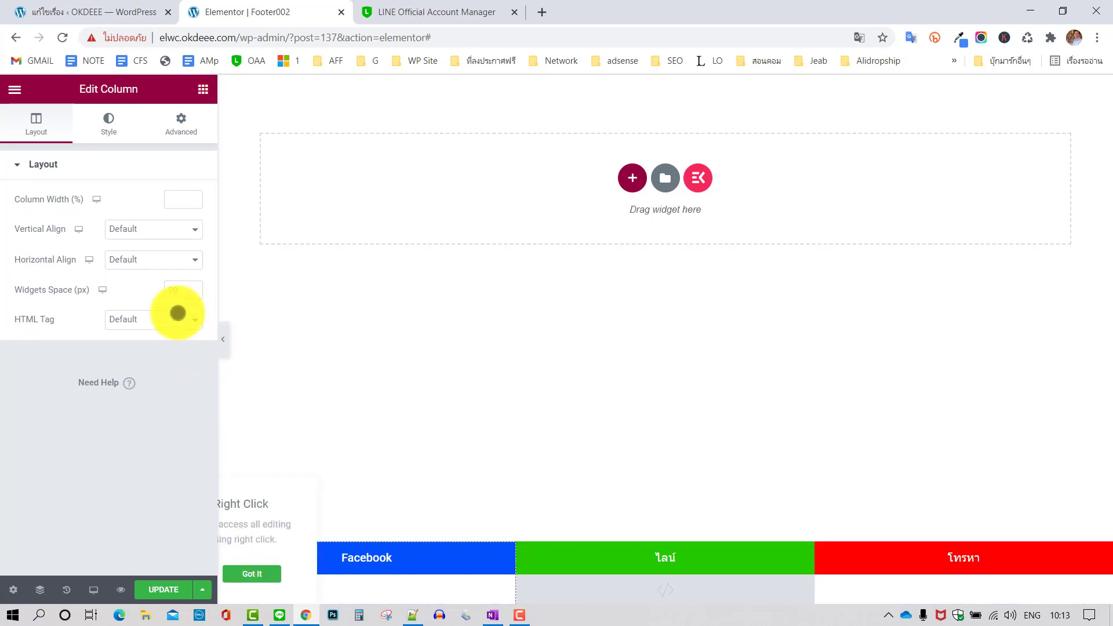
pyautogui.press('BackSpace')
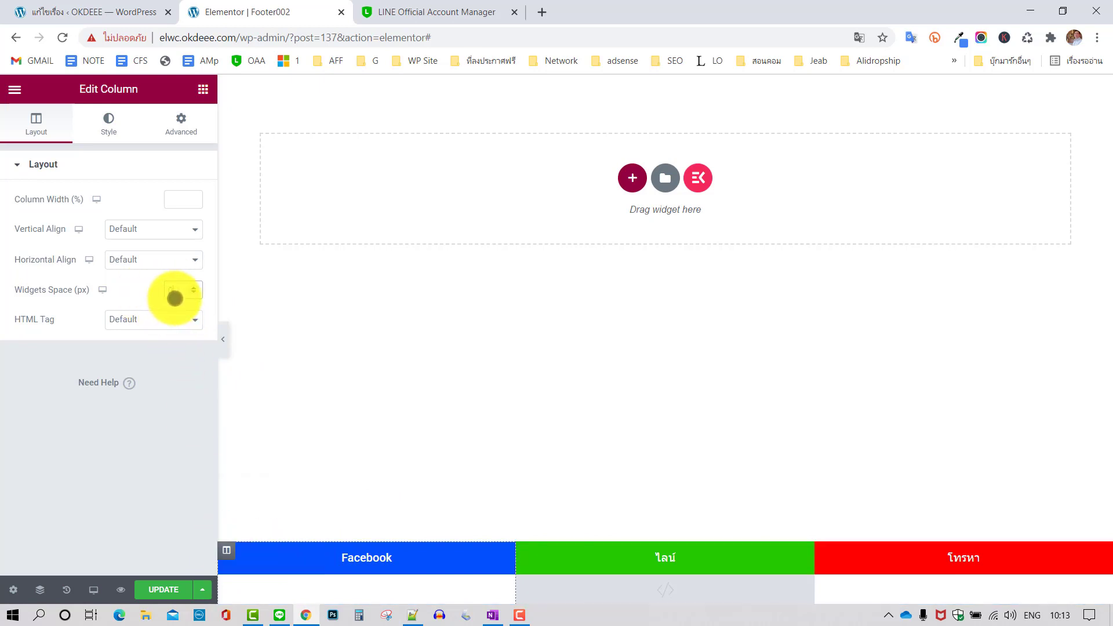
pyautogui.write('0')
pyautogui.click(823, 553)
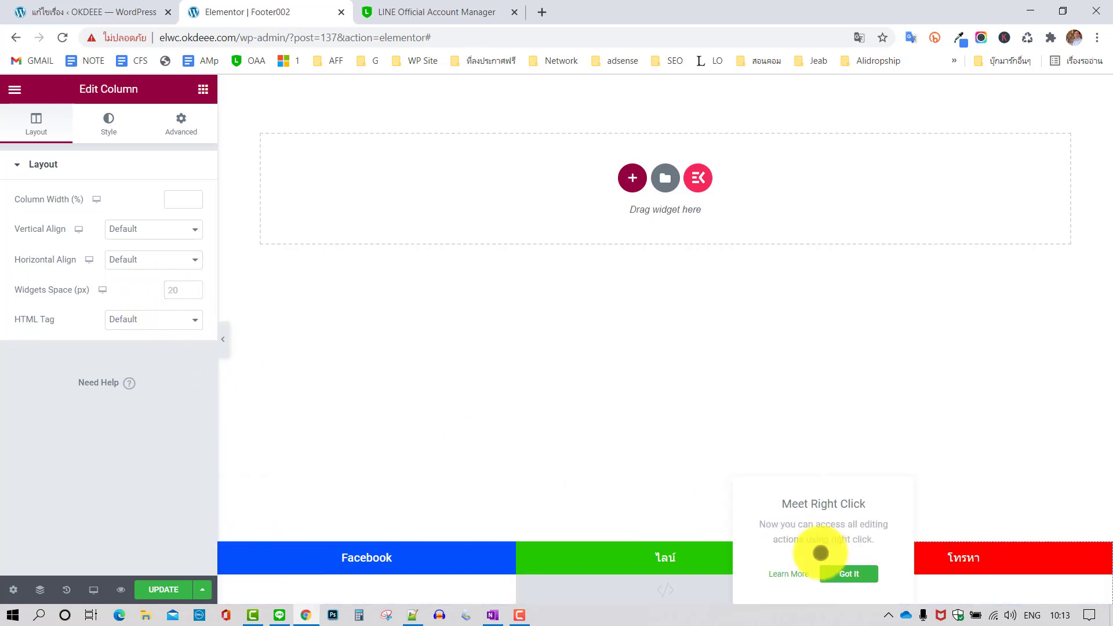
pyautogui.click(185, 292)
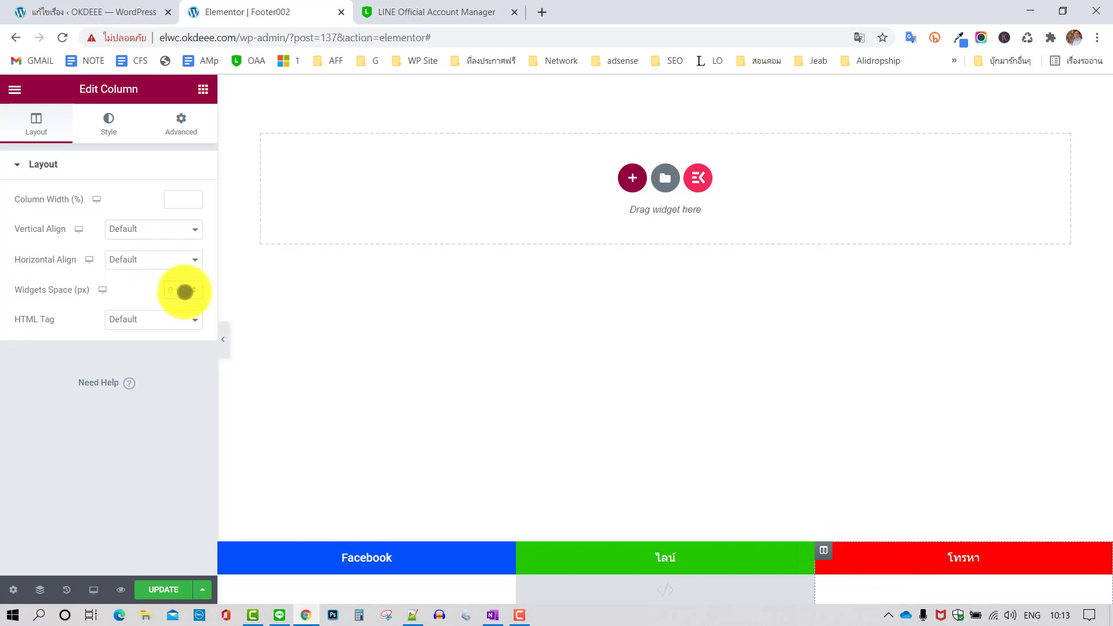
# Save the footer template and close the LINE Official Account tab
pyautogui.click(168, 588)
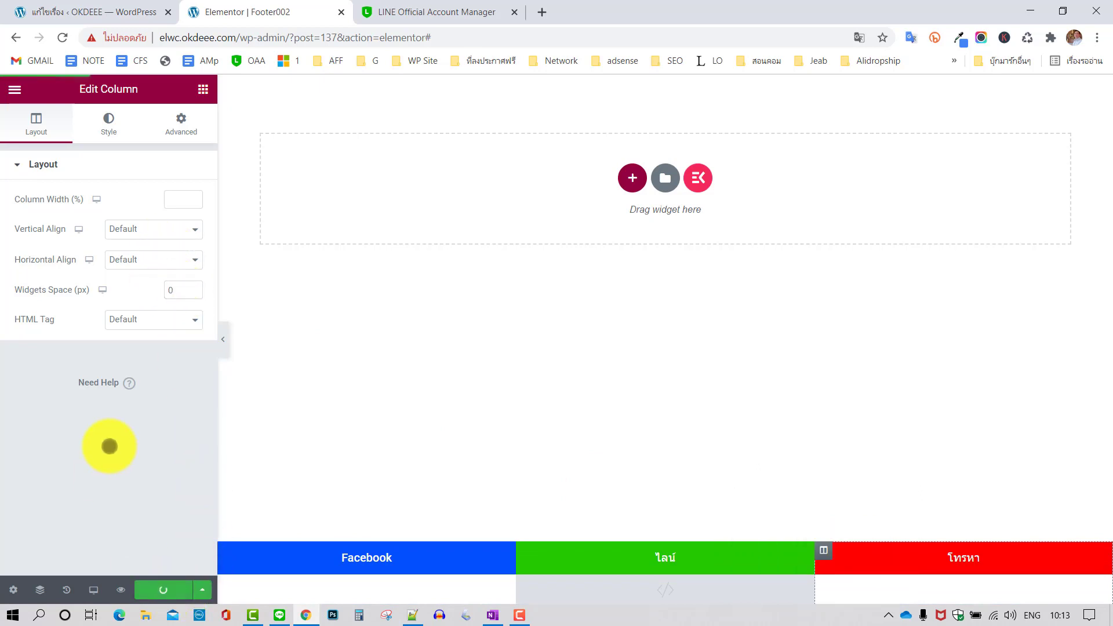
pyautogui.click(434, 12)
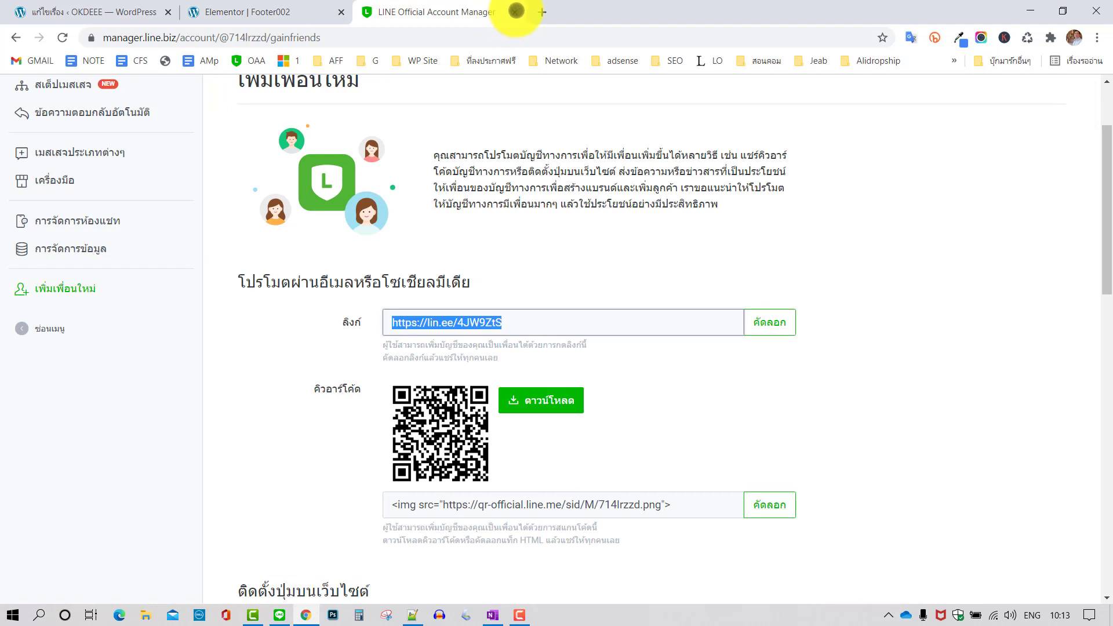
pyautogui.click(516, 11)
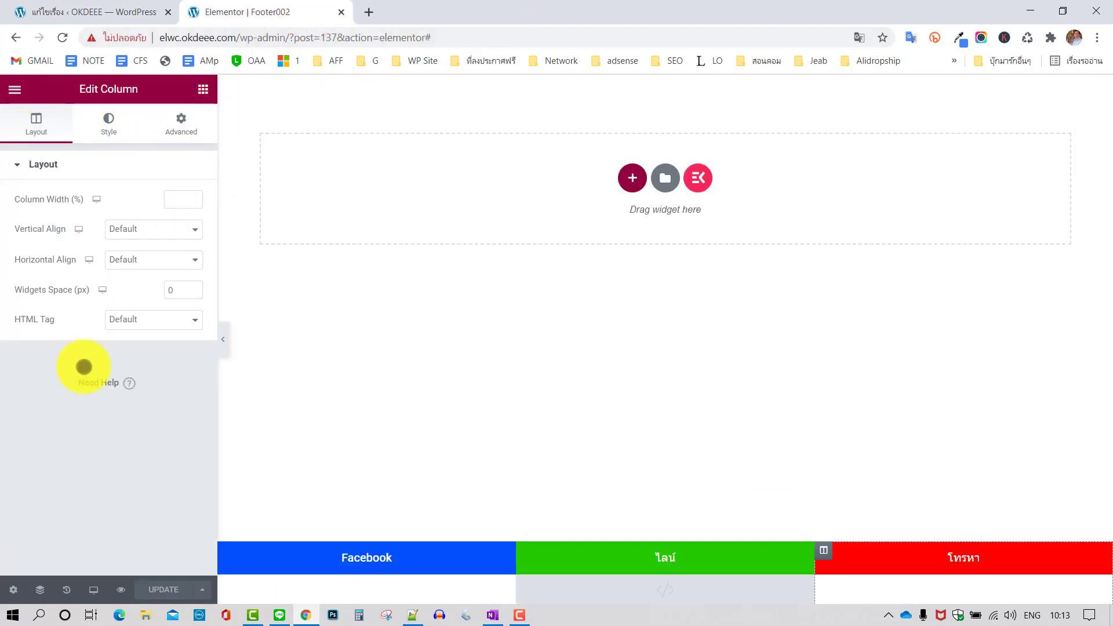
# Open the dashboard in a new tab, visit the live site, and reload it
pyautogui.click(12, 90)
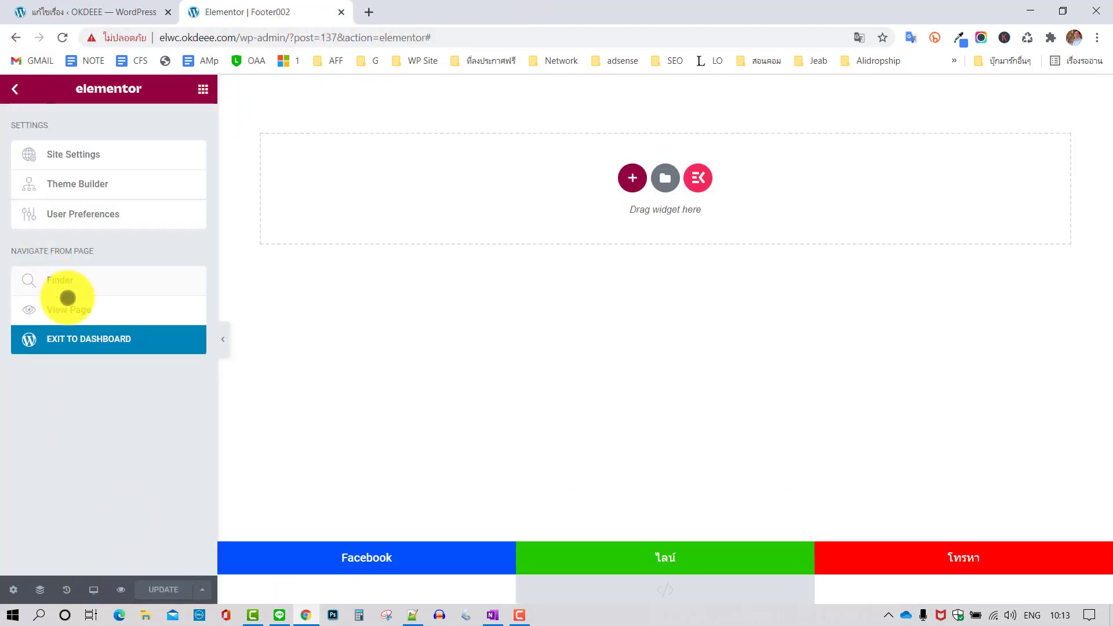
pyautogui.rightClick(71, 337)
pyautogui.click(105, 348)
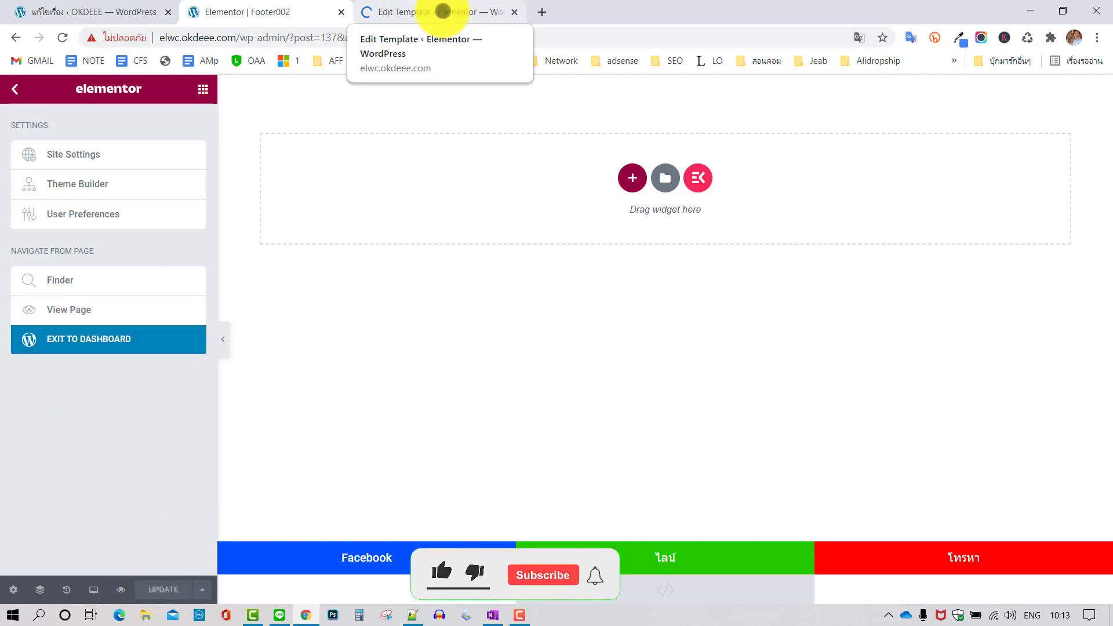
pyautogui.click(442, 11)
pyautogui.moveTo(54, 93)
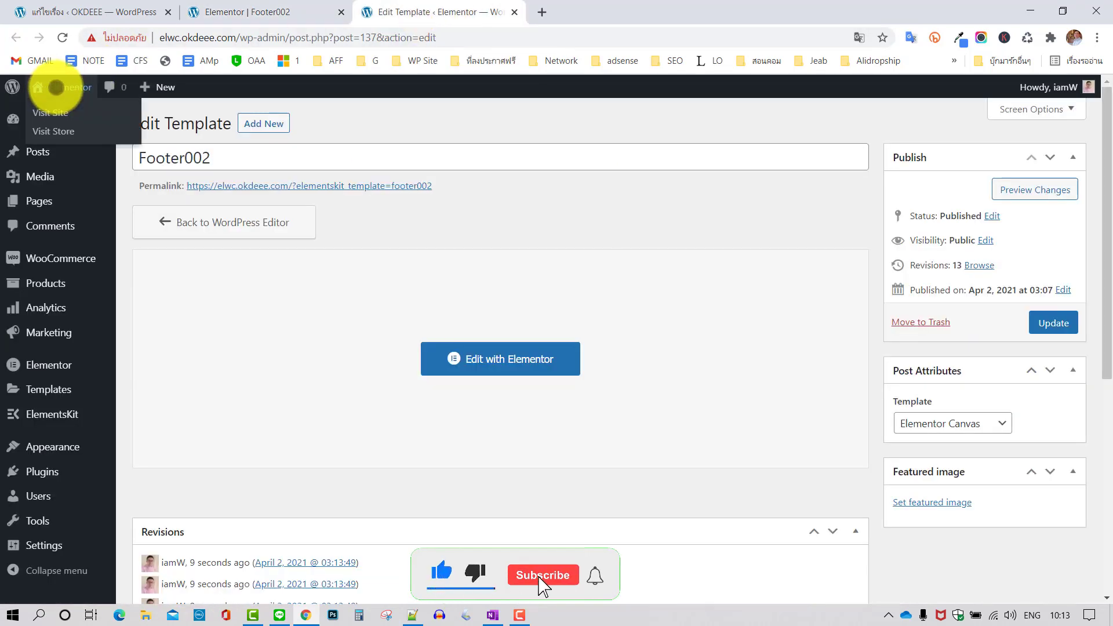
pyautogui.click(50, 114)
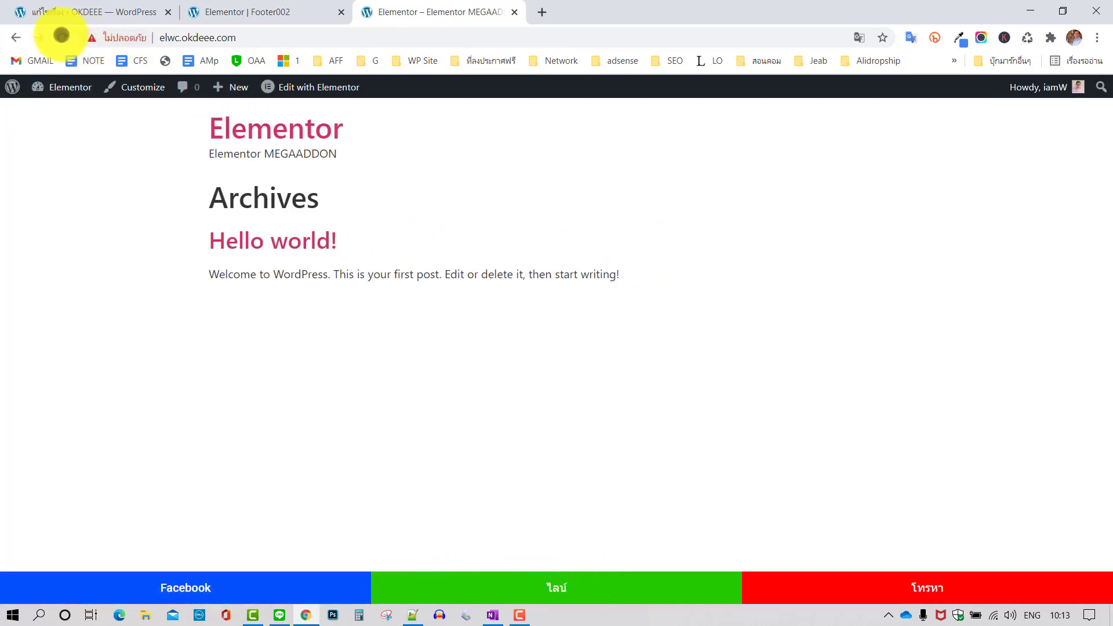
pyautogui.click(62, 38)
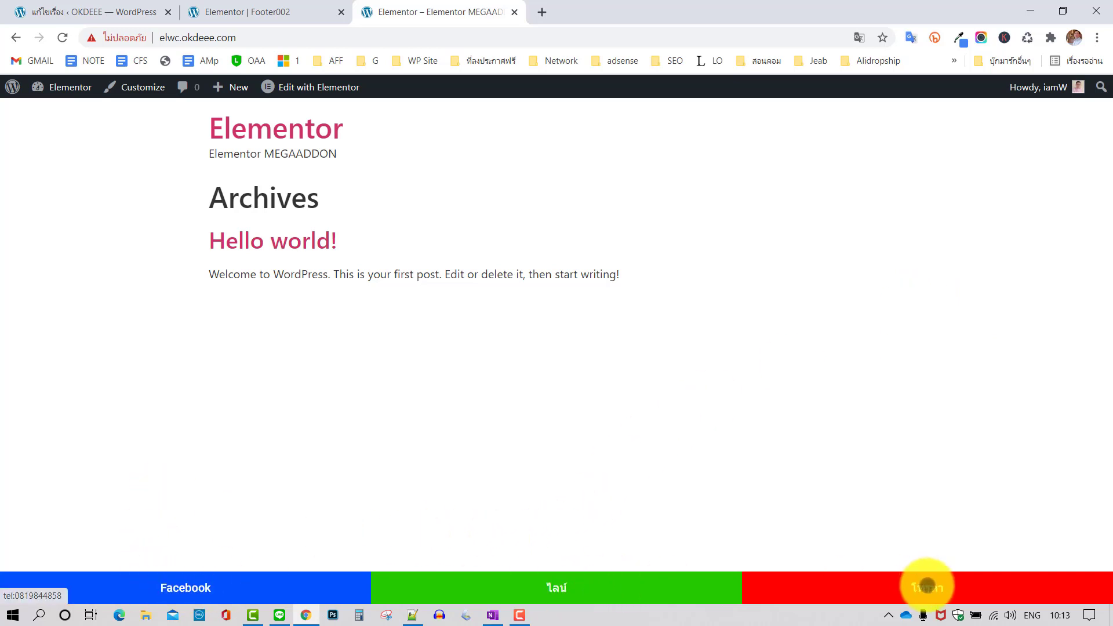
# Test the โทรหา phone link, dismiss the call prompt, and open DevTools phone emulation
pyautogui.click(927, 585)
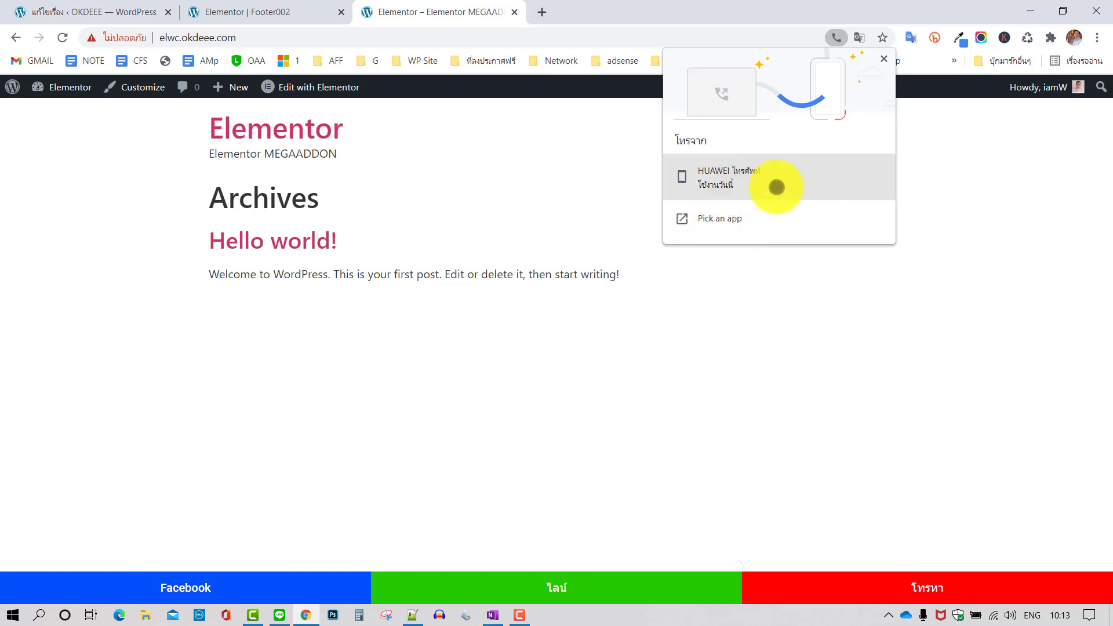
pyautogui.click(887, 59)
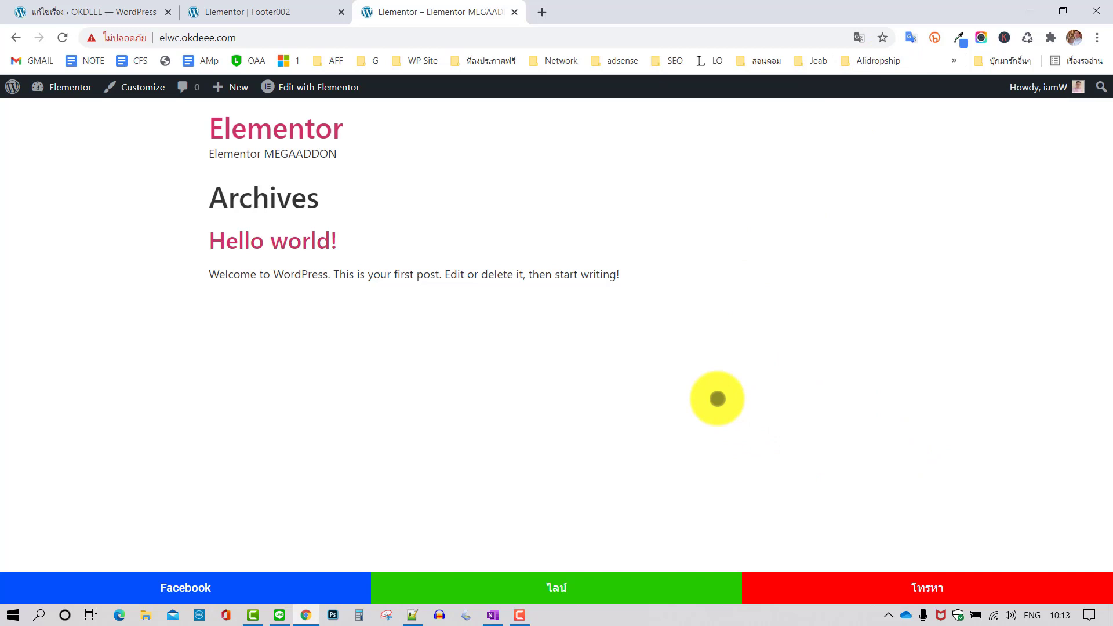
pyautogui.hotkey('ctrl', 'shift', 'i')
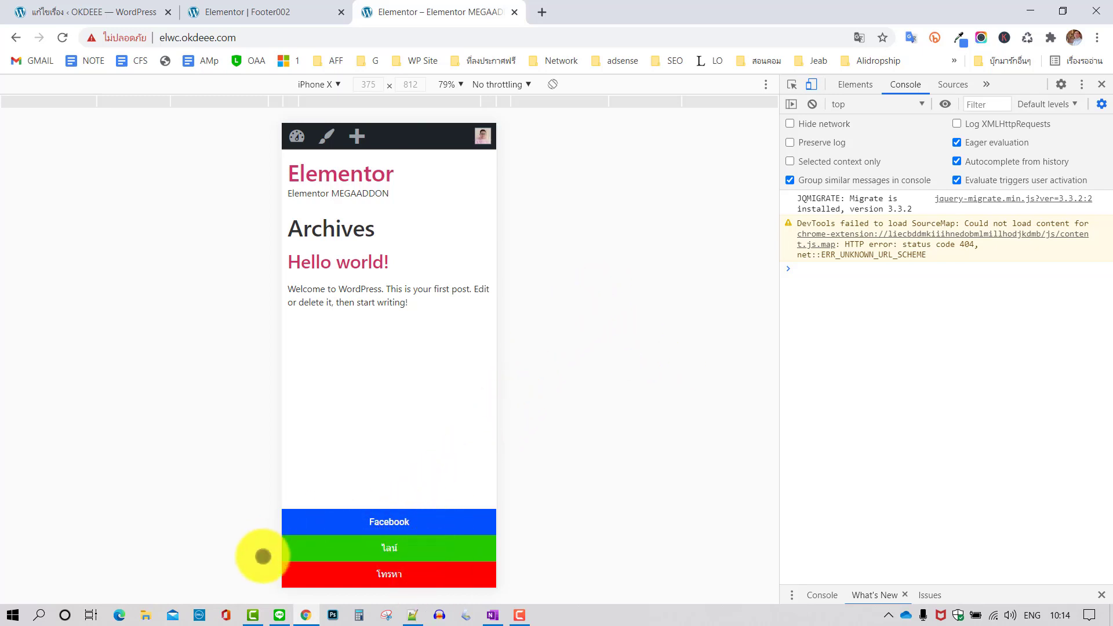
# Close Chrome DevTools so the live site returns to desktop width
pyautogui.moveTo(411, 617)
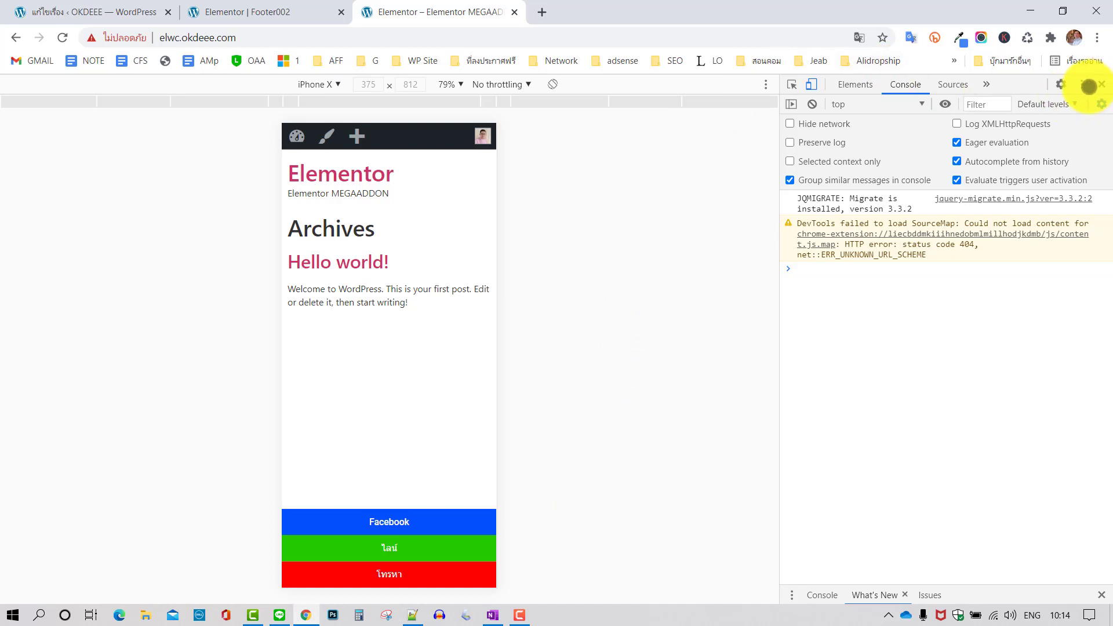
pyautogui.click(1099, 83)
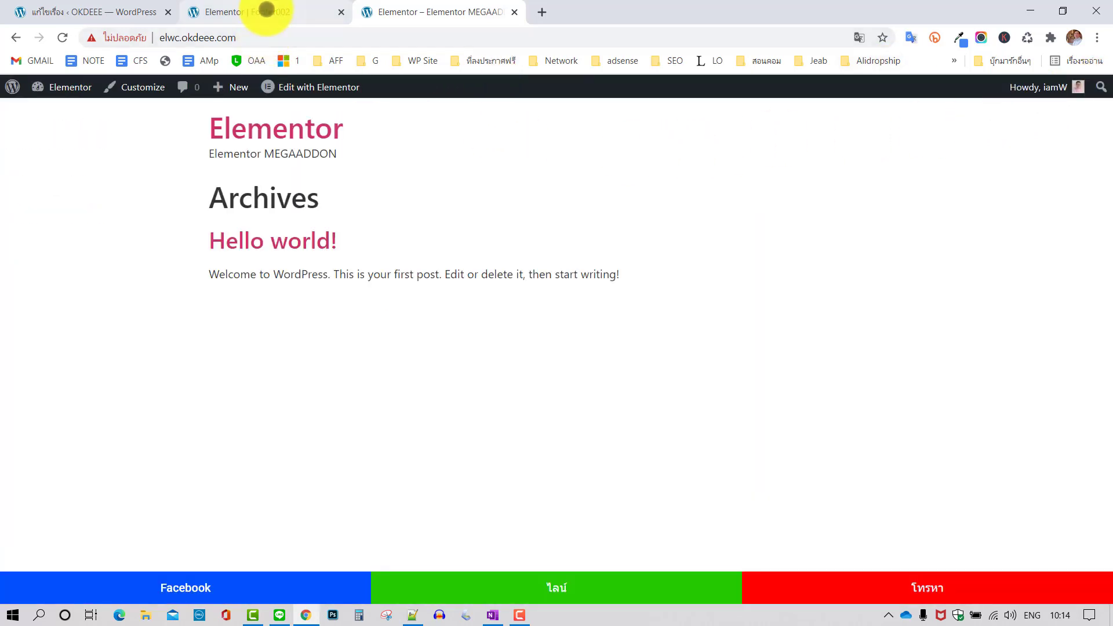
# Switch the Footer002 editor preview to Mobile to see the three buttons stacked
pyautogui.click(266, 10)
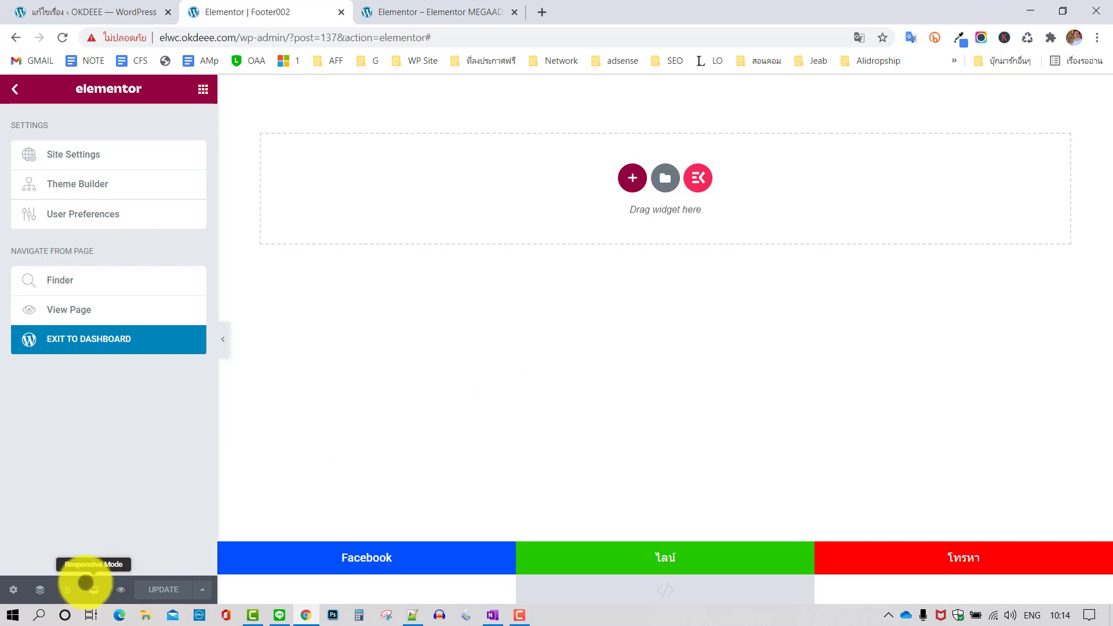
pyautogui.click(93, 589)
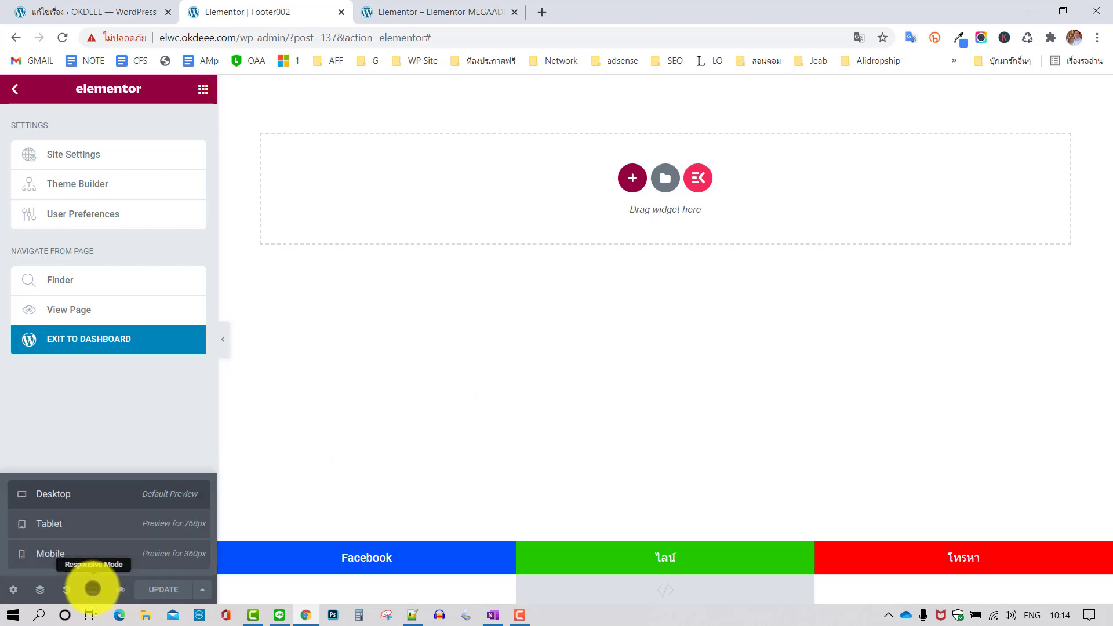
pyautogui.click(83, 549)
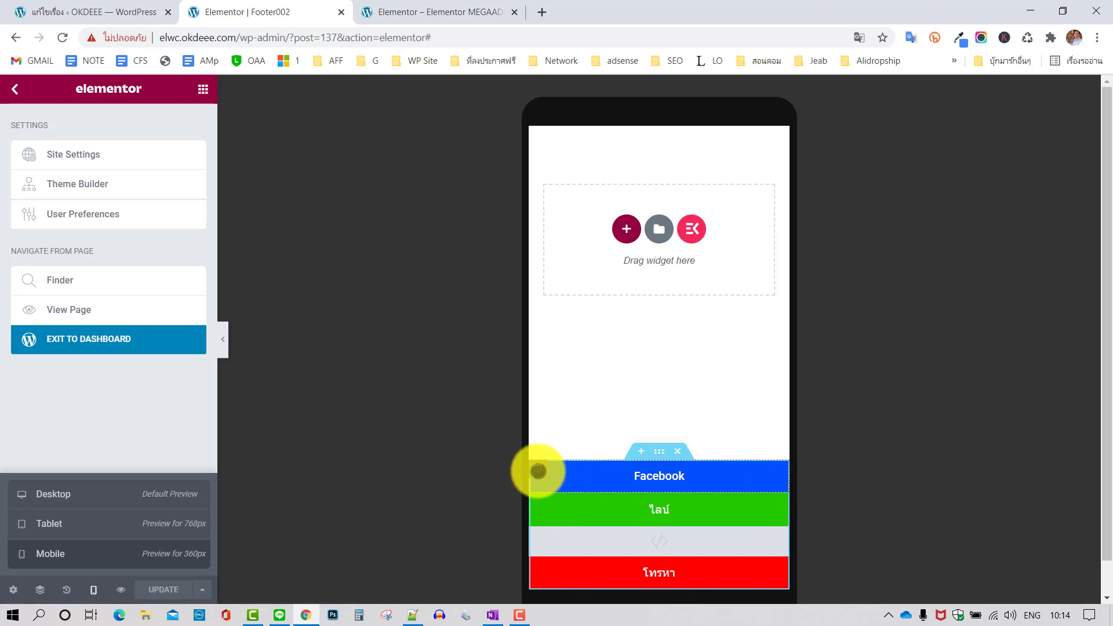
# Set the Facebook column's mobile width to 33% and update the footer template
pyautogui.click(537, 469)
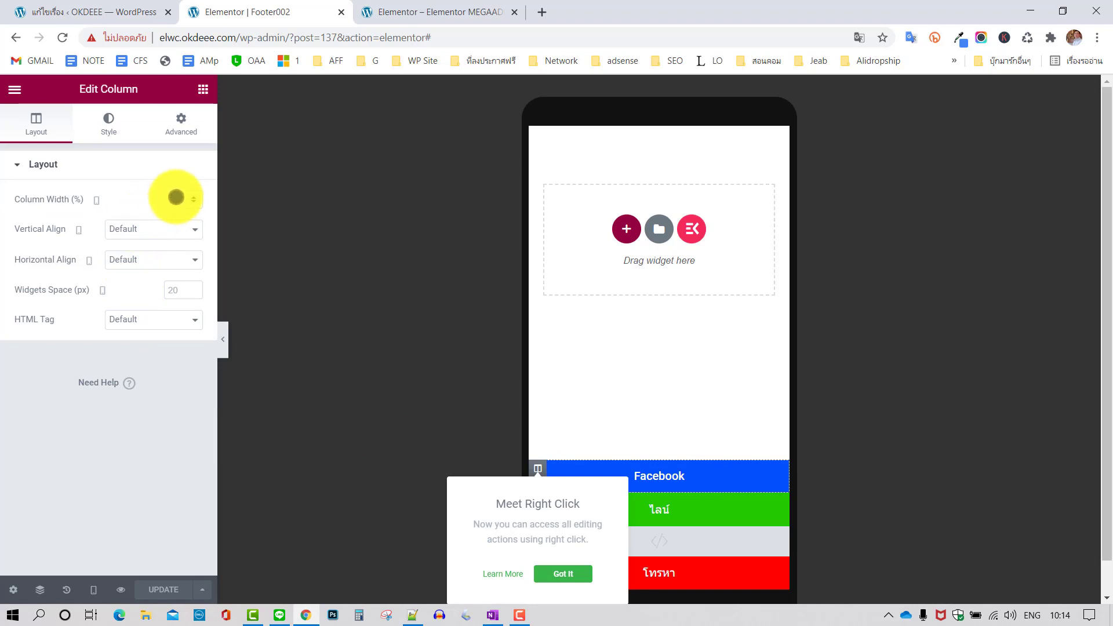
pyautogui.click(184, 201)
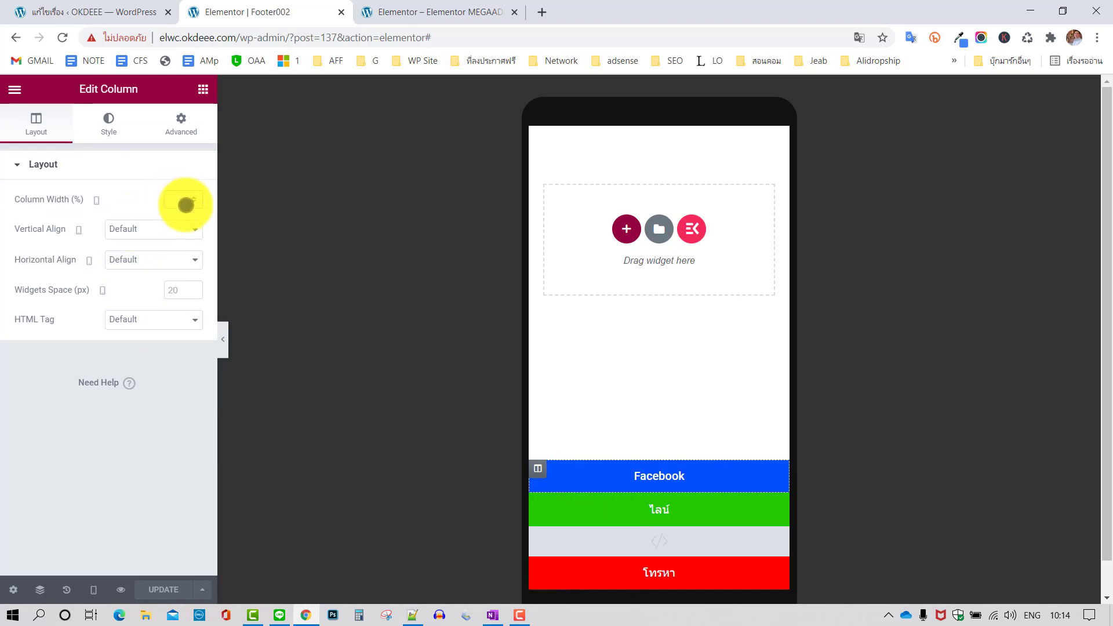
pyautogui.write('33')
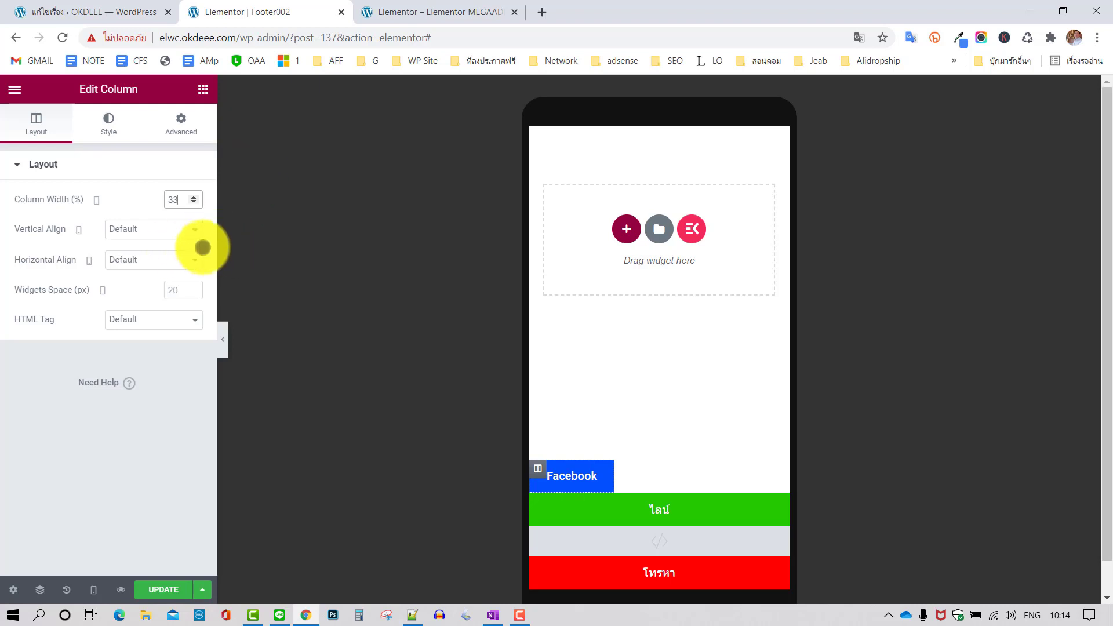
pyautogui.click(170, 586)
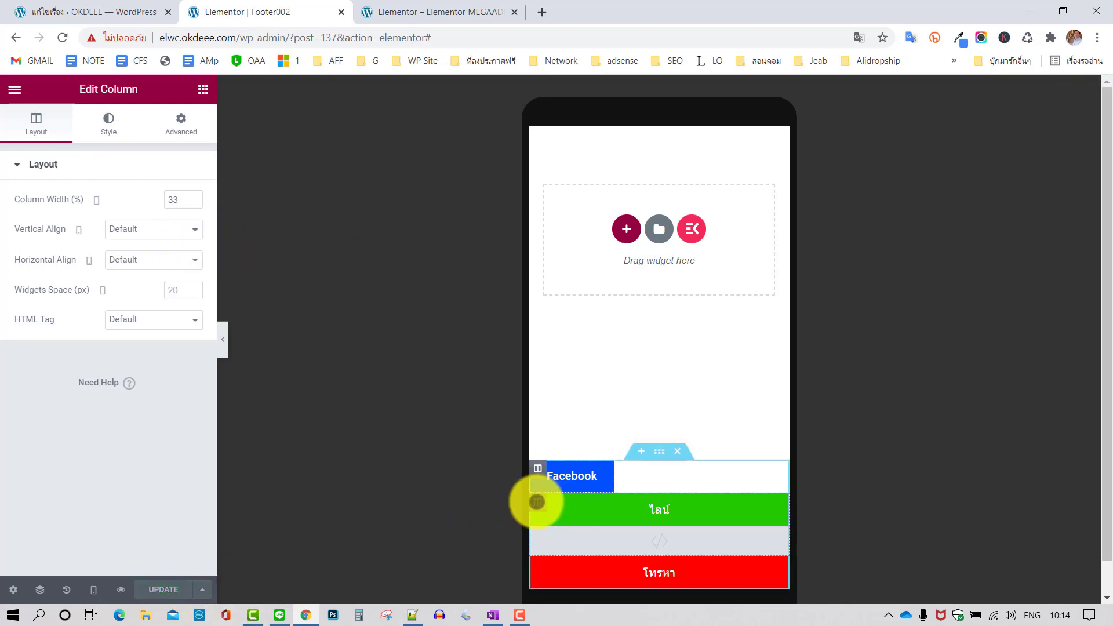
# Set the ไลน์ column's mobile width to 33% so it sits beside Facebook
pyautogui.click(536, 502)
pyautogui.click(182, 196)
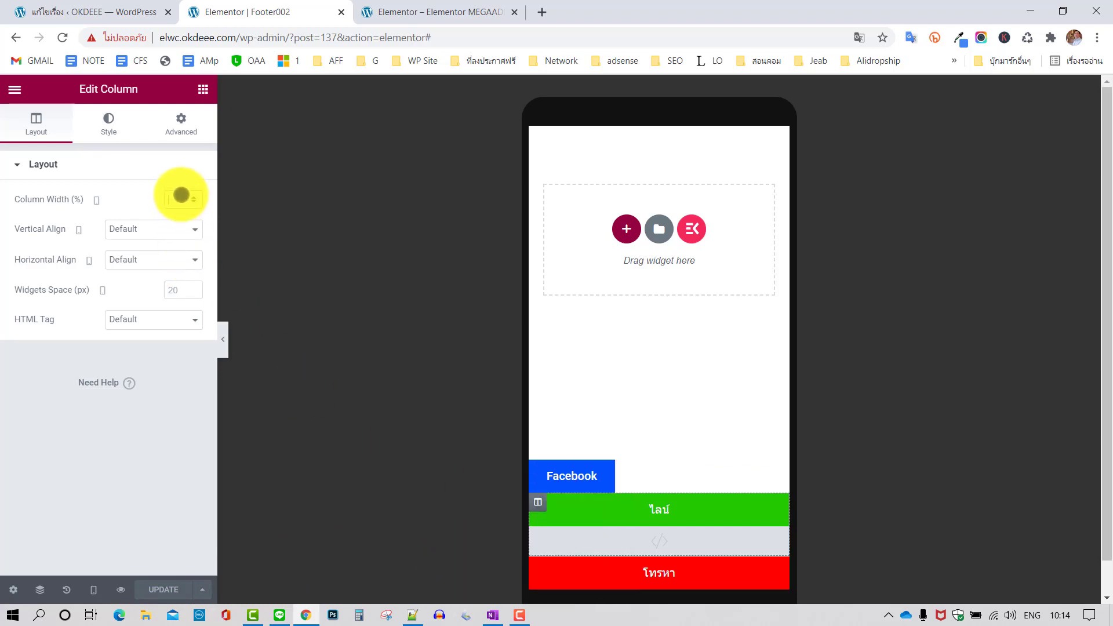
pyautogui.write('33')
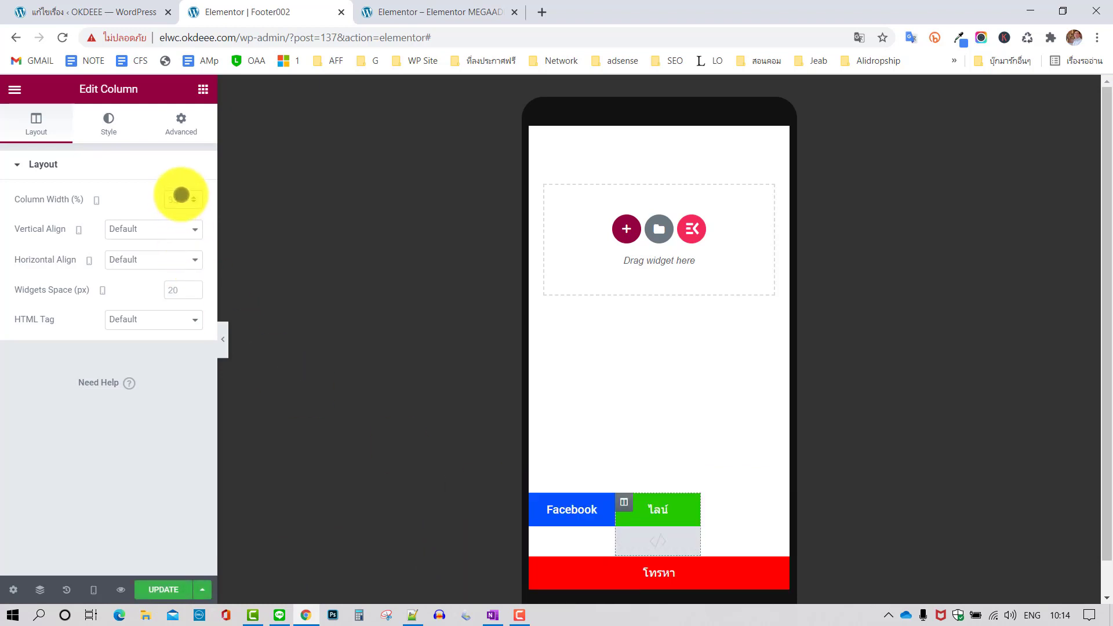
pyautogui.click(537, 563)
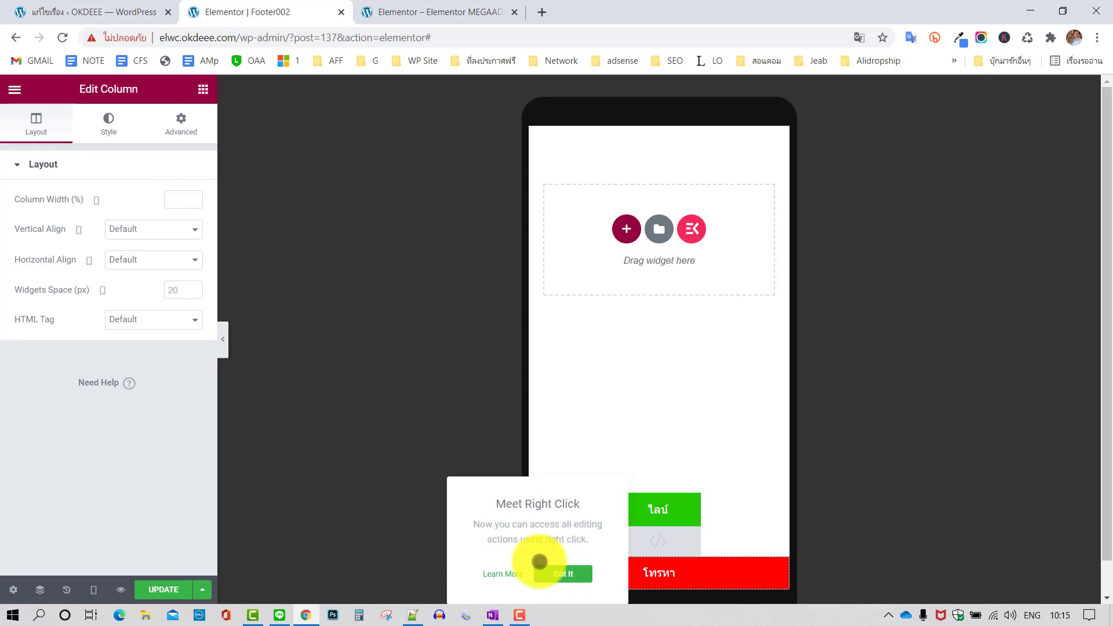
pyautogui.click(180, 199)
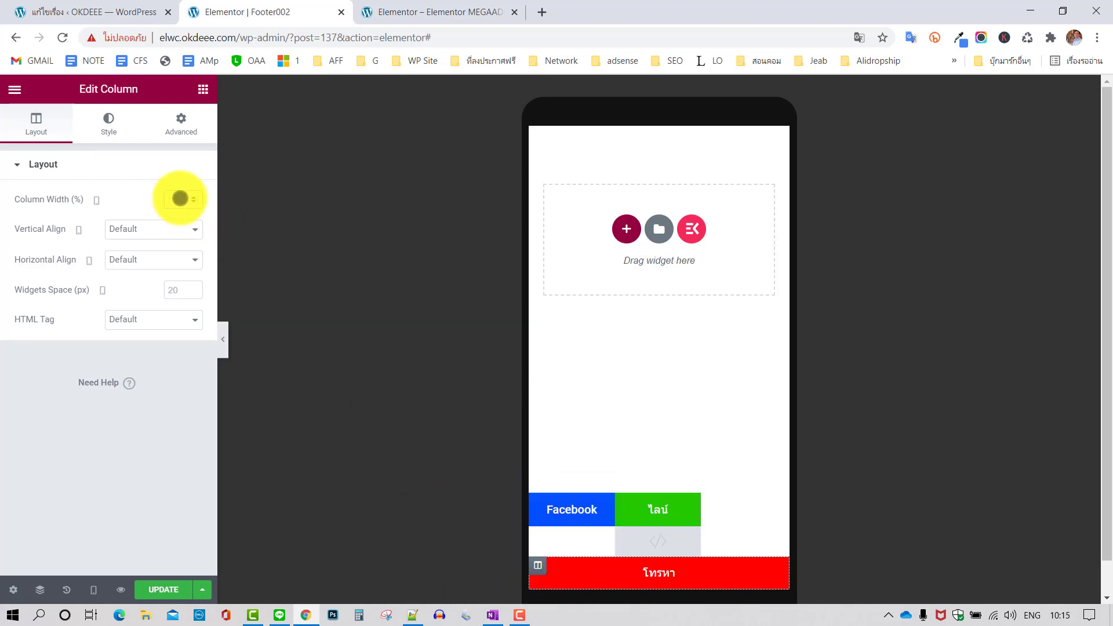